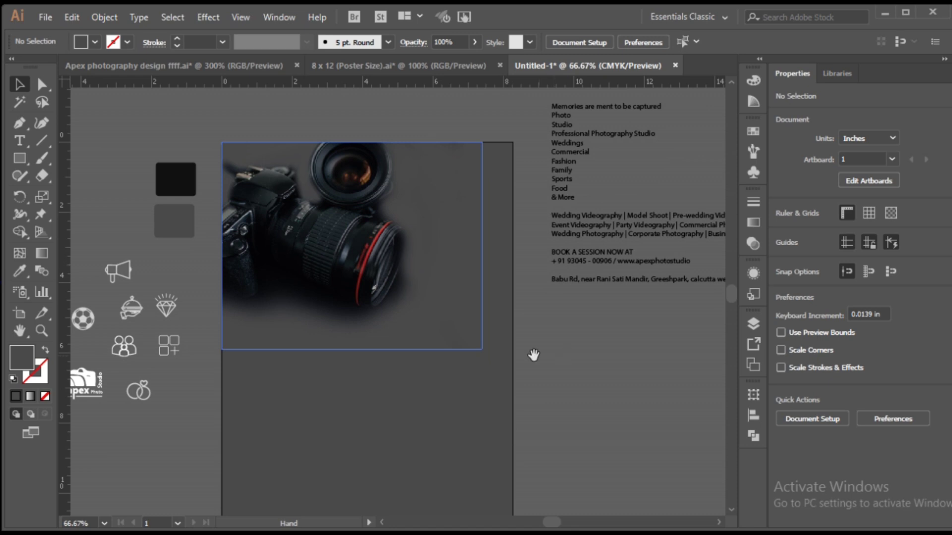
{"action": "scroll", "coordinate": [576, 378], "scroll_direction": "up", "scroll_amount": 2}
{"action": "left_click", "coordinate": [510, 378]}
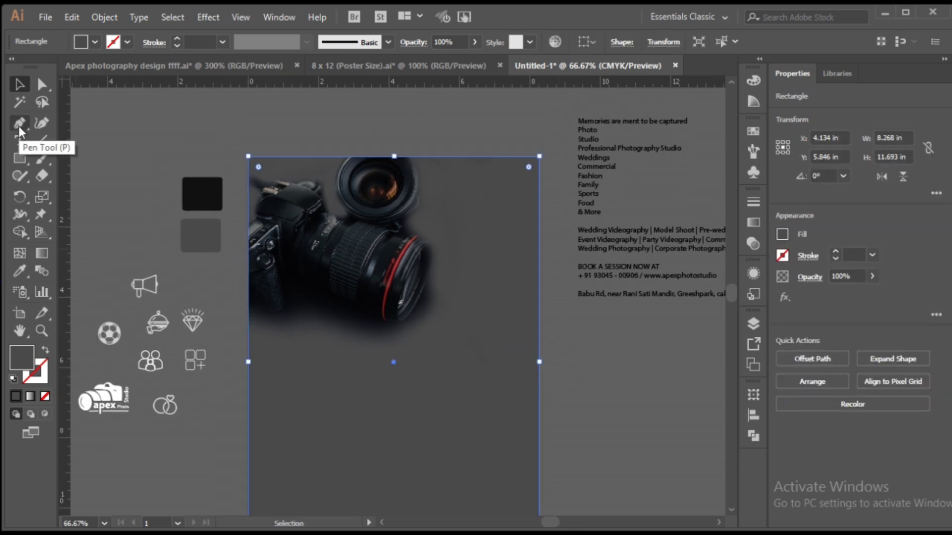
{"action": "left_click", "coordinate": [133, 131]}
{"action": "scroll", "coordinate": [663, 112], "scroll_direction": "up", "scroll_amount": 1}
{"action": "scroll", "coordinate": [551, 198], "scroll_direction": "down", "scroll_amount": 2}
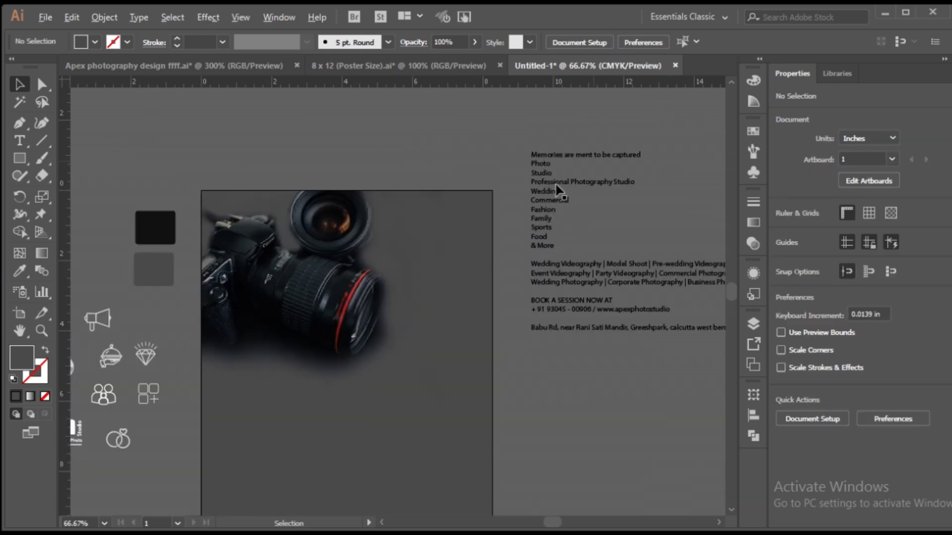
{"action": "scroll", "coordinate": [539, 190], "scroll_direction": "up", "scroll_amount": 7}
{"action": "scroll", "coordinate": [450, 346], "scroll_direction": "down", "scroll_amount": 2}
{"action": "scroll", "coordinate": [575, 272], "scroll_direction": "down", "scroll_amount": 1}
{"action": "scroll", "coordinate": [575, 270], "scroll_direction": "down", "scroll_amount": 4}
{"action": "left_click_drag", "start_coordinate": [457, 281], "coordinate": [438, 154]}
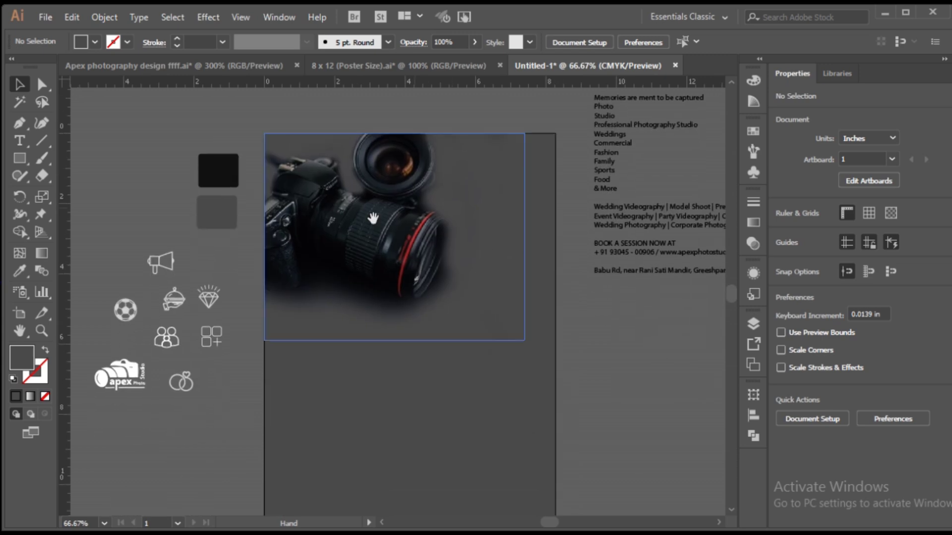
Bring the logo, service icons and colour squares to the front and move the Apex Photo Studio logo into the poster's upper-right corner.
{"action": "left_click", "coordinate": [119, 377]}
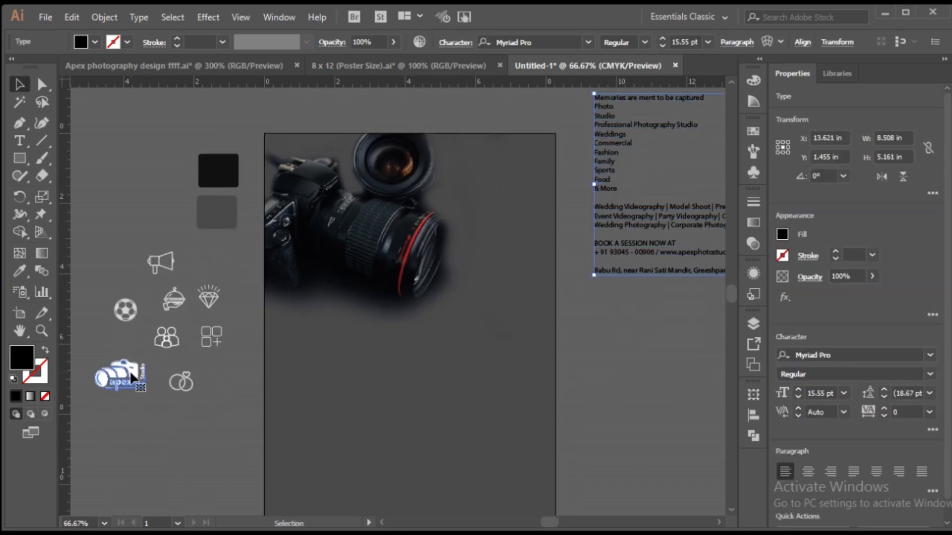
{"action": "right_click", "coordinate": [130, 384]}
{"action": "left_click", "coordinate": [322, 297]}
{"action": "left_click_drag", "start_coordinate": [131, 347], "coordinate": [151, 227]}
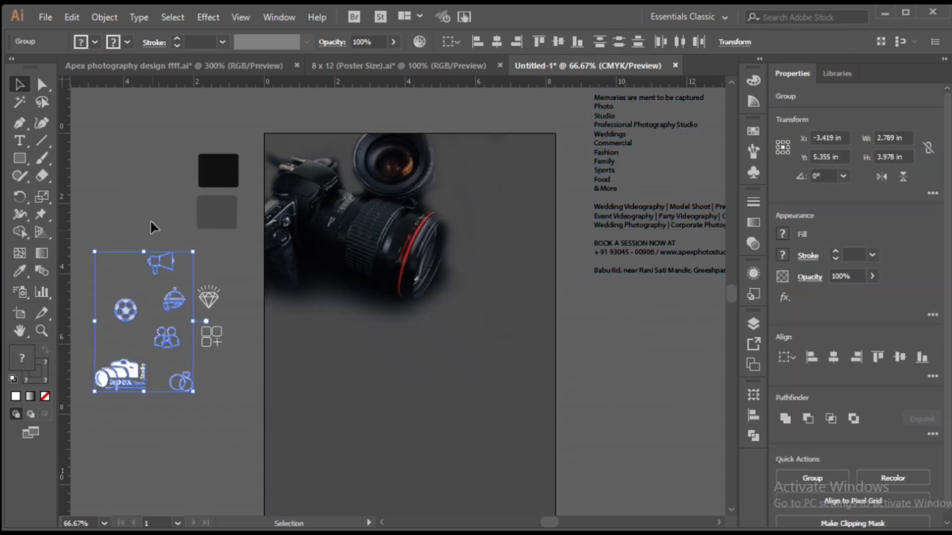
{"action": "left_click_drag", "start_coordinate": [206, 427], "coordinate": [207, 427]}
{"action": "right_click", "coordinate": [171, 330]}
{"action": "mouse_move", "coordinate": [209, 251]}
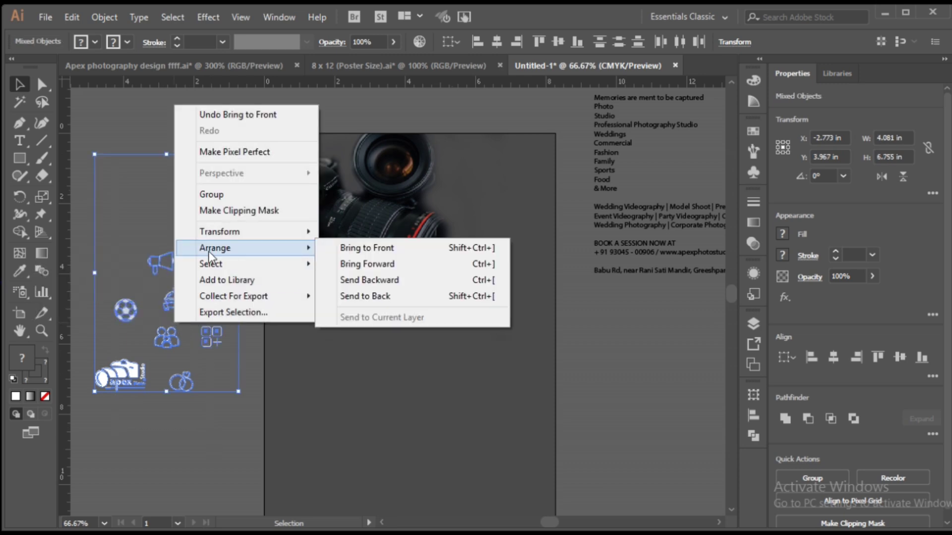
{"action": "left_click", "coordinate": [347, 248]}
{"action": "left_click", "coordinate": [147, 219]}
{"action": "left_click_drag", "start_coordinate": [128, 381], "coordinate": [518, 168]}
{"action": "left_click", "coordinate": [251, 207]}
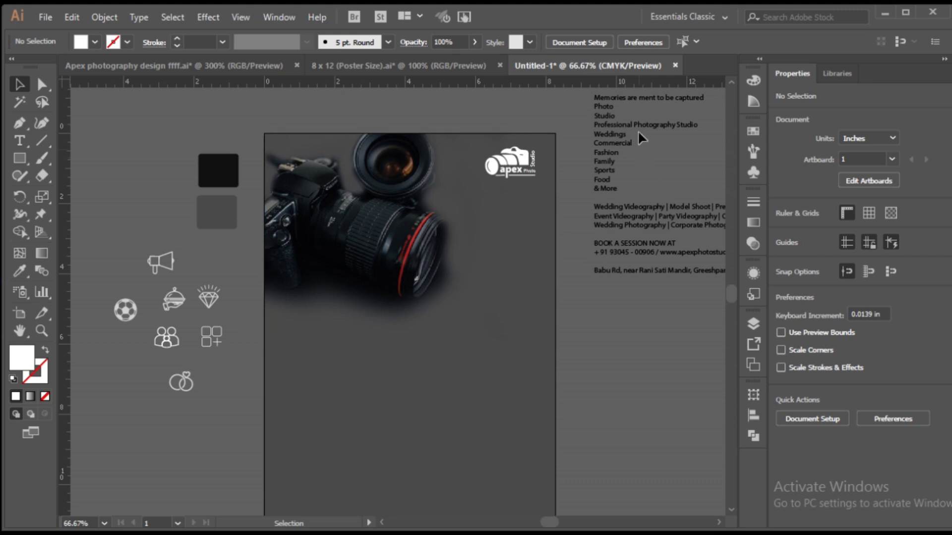
Cut the line "Memories are ment to be captured" out of the copy text block beside the artboard.
{"action": "scroll", "coordinate": [639, 134], "scroll_direction": "up", "scroll_amount": 2}
{"action": "left_click", "coordinate": [644, 149]}
{"action": "scroll", "coordinate": [644, 147], "scroll_direction": "up", "scroll_amount": 3}
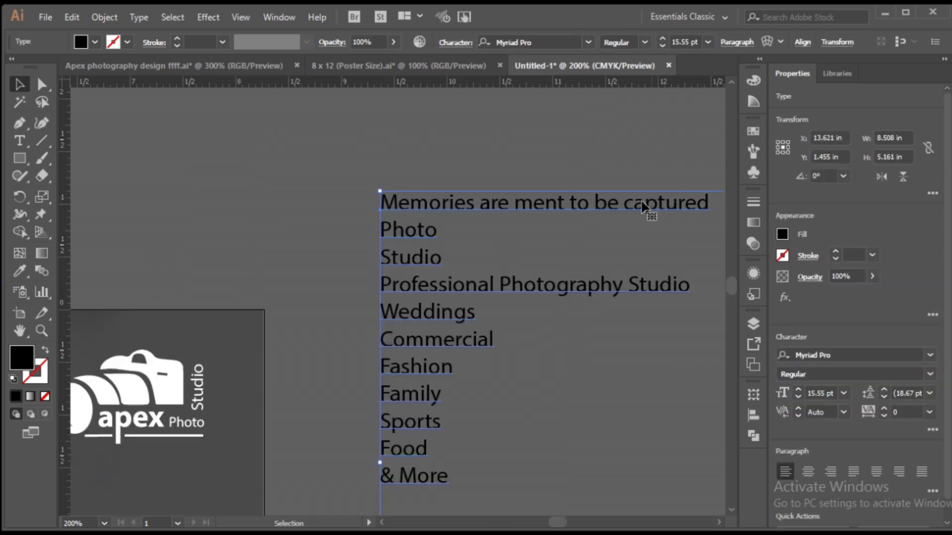
{"action": "double_click", "coordinate": [481, 204]}
{"action": "triple_click", "coordinate": [436, 207]}
{"action": "key", "text": "ctrl+c"}
{"action": "key", "text": "BackSpace"}
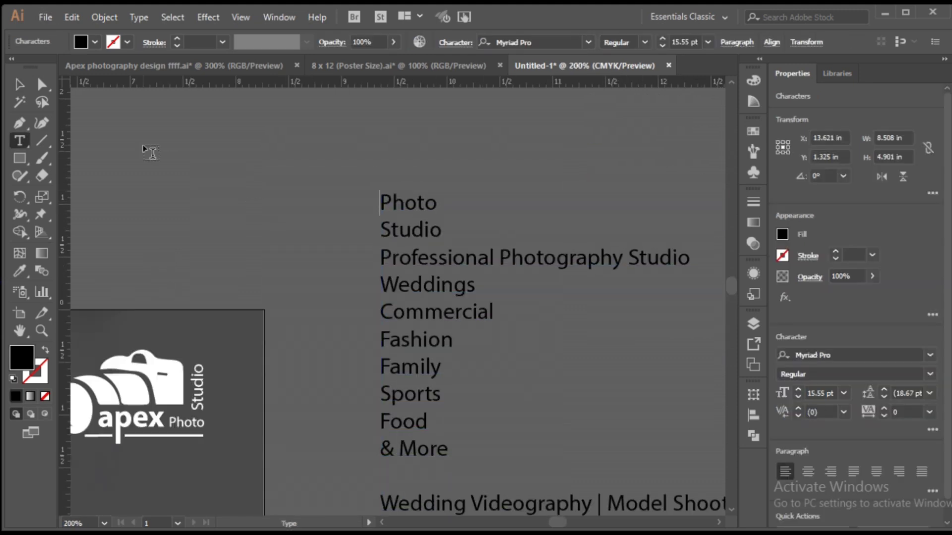
Paste the cut line as a separate text object in the empty space above the artboard.
{"action": "left_click", "coordinate": [20, 84]}
{"action": "left_click", "coordinate": [109, 139]}
{"action": "left_click", "coordinate": [20, 142]}
{"action": "left_click", "coordinate": [122, 151]}
{"action": "key", "text": "ctrl+v"}
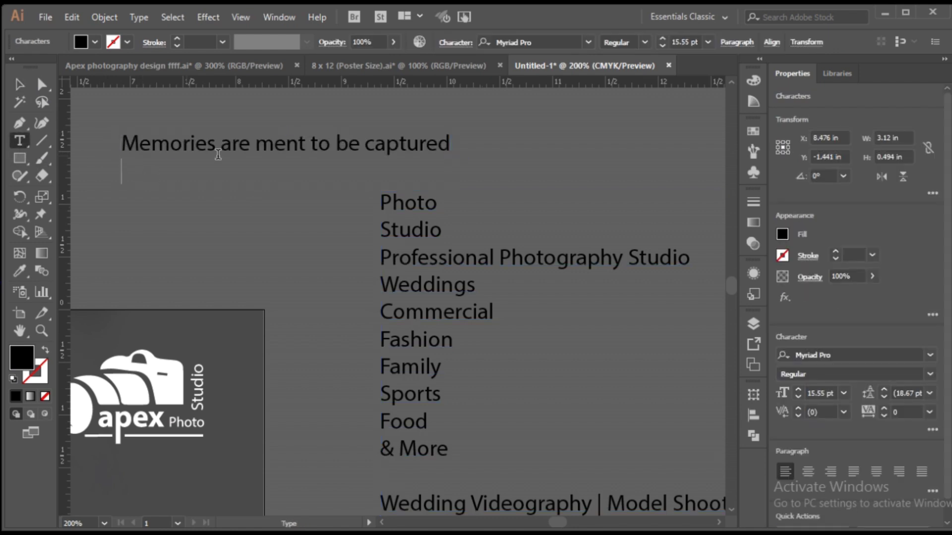
{"action": "left_click", "coordinate": [19, 85]}
{"action": "left_click", "coordinate": [207, 263]}
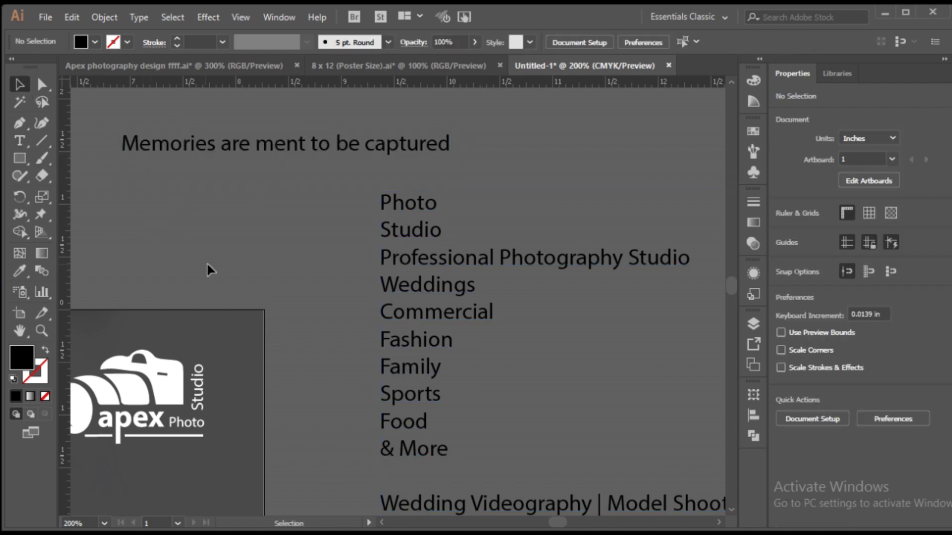
Break the quote into five stacked lines, splitting it after "Memories", "are", "ment" and "to be c".
{"action": "left_click_drag", "start_coordinate": [207, 263], "coordinate": [352, 249]}
{"action": "double_click", "coordinate": [369, 138]}
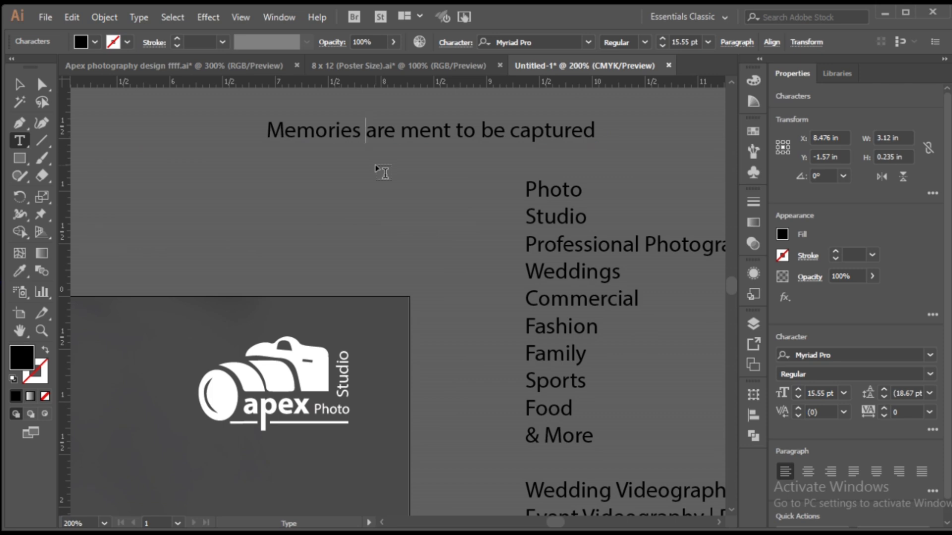
{"action": "key", "text": "Return"}
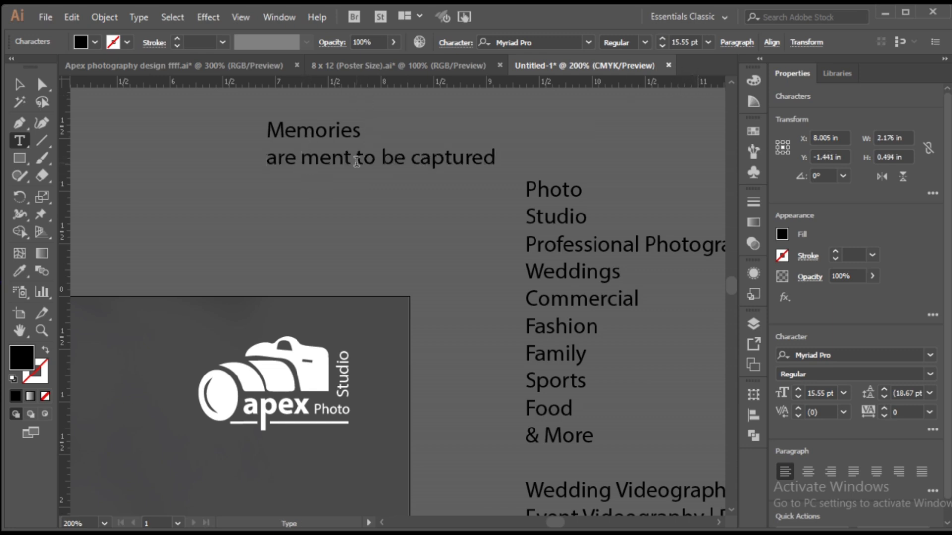
{"action": "left_click", "coordinate": [305, 159]}
{"action": "key", "text": "Return"}
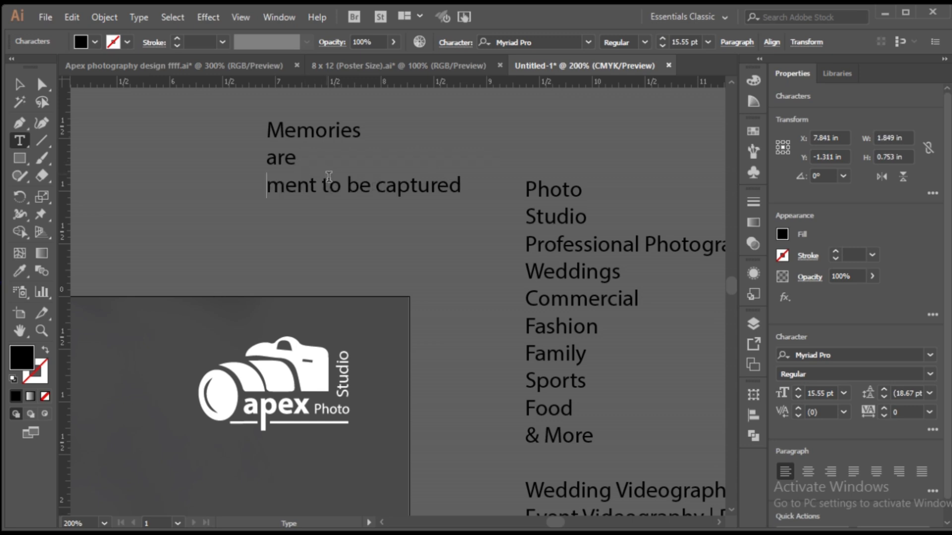
{"action": "left_click", "coordinate": [320, 185]}
{"action": "key", "text": "Return"}
{"action": "key", "text": "Return"}
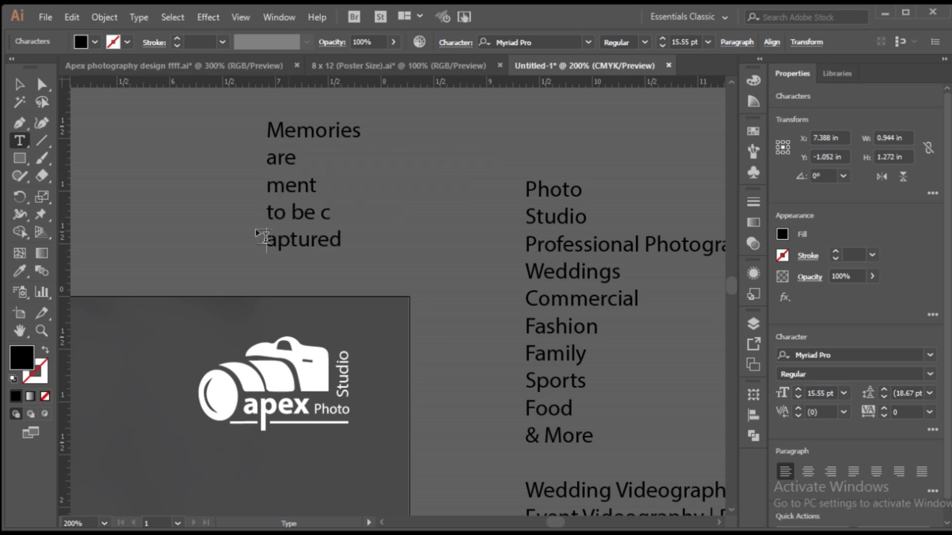
Centre-align the quote text and set the font of its right-hand copy to Gabriola.
{"action": "left_click", "coordinate": [21, 86]}
{"action": "left_click", "coordinate": [808, 471]}
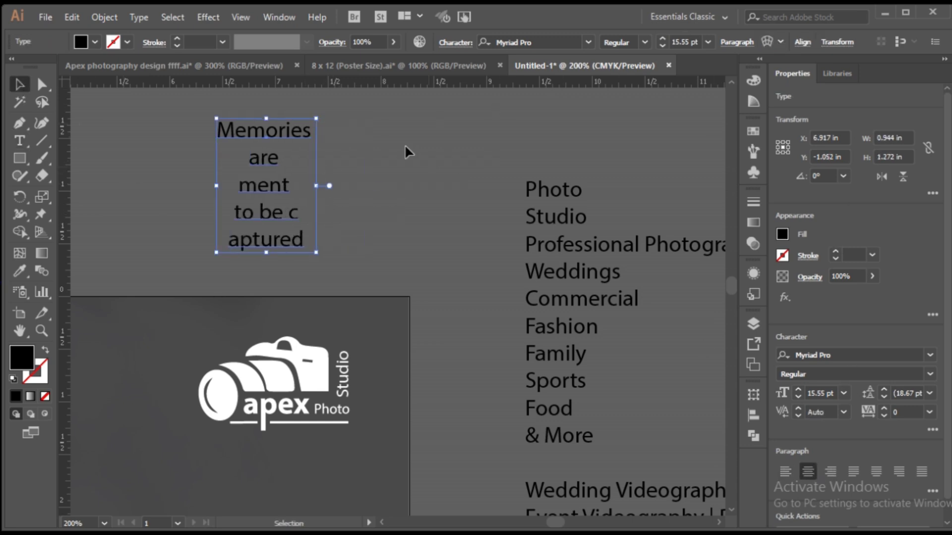
{"action": "left_click", "coordinate": [521, 43]}
{"action": "key", "text": "Down"}
{"action": "key", "text": "Down"}
{"action": "key", "text": "Down"}
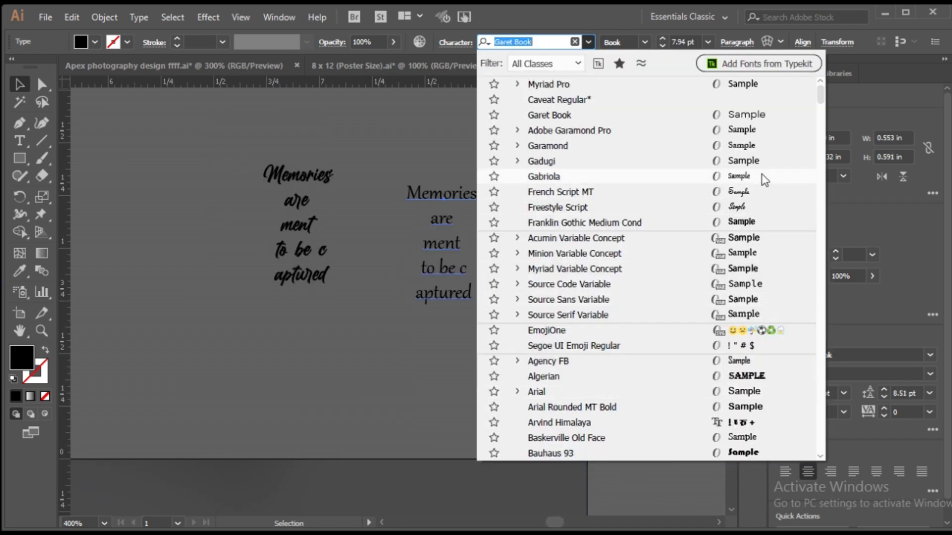
{"action": "left_click", "coordinate": [761, 173]}
{"action": "left_click", "coordinate": [587, 288]}
Tighten the Gabriola quote's leading to 6.51 pt and scale the text up to about 12.4 pt.
{"action": "left_click", "coordinate": [450, 243]}
{"action": "scroll", "coordinate": [450, 243], "scroll_direction": "up", "scroll_amount": 1}
{"action": "key", "text": "super"}
{"action": "left_click", "coordinate": [202, 432]}
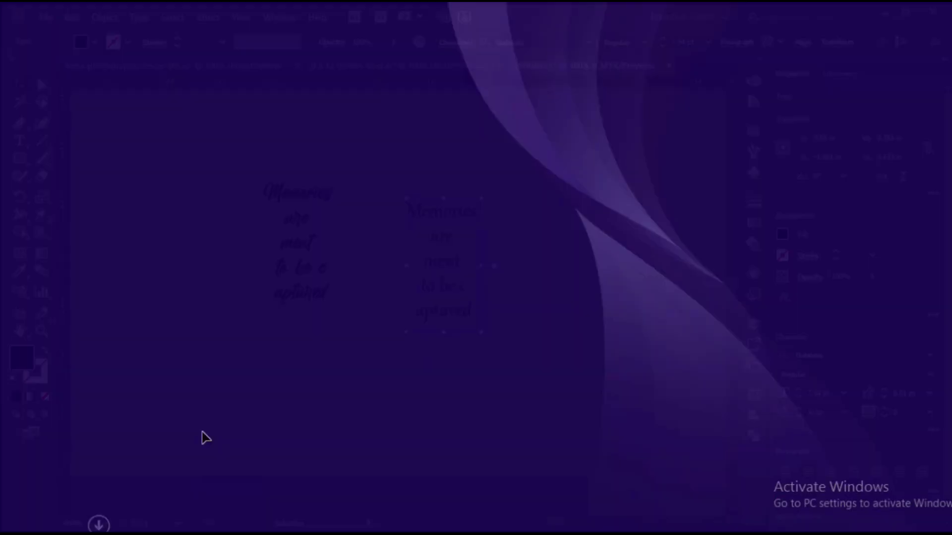
{"action": "key", "text": "alt+Up"}
{"action": "key", "text": "alt+Up"}
{"action": "key", "text": "alt+Down"}
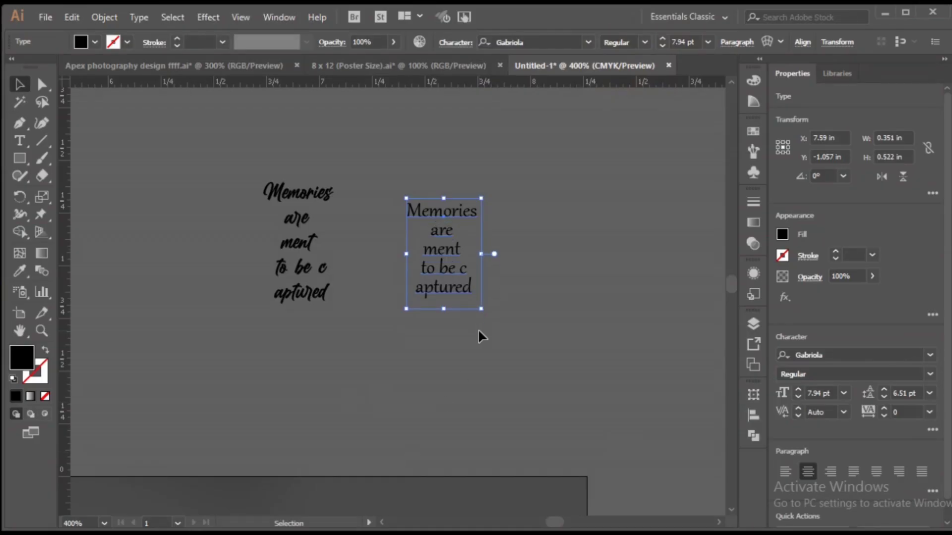
{"action": "left_click_drag", "start_coordinate": [482, 310], "coordinate": [492, 335]}
Correct the Gabriola quote's last line break so its final two lines read "to be" and "captured".
{"action": "scroll", "coordinate": [463, 302], "scroll_direction": "up", "scroll_amount": 2}
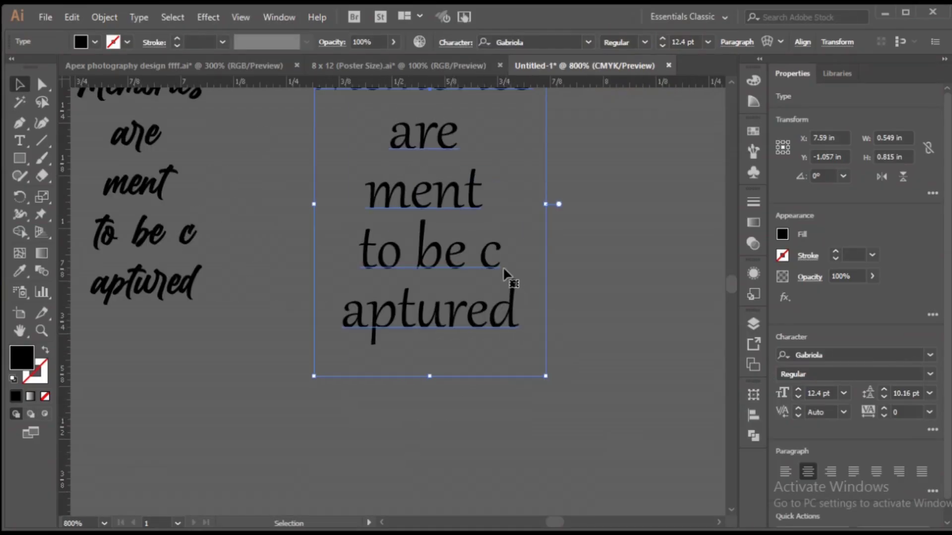
{"action": "key", "text": "t"}
{"action": "left_click", "coordinate": [481, 269]}
{"action": "key", "text": "Return"}
{"action": "key", "text": "BackSpace"}
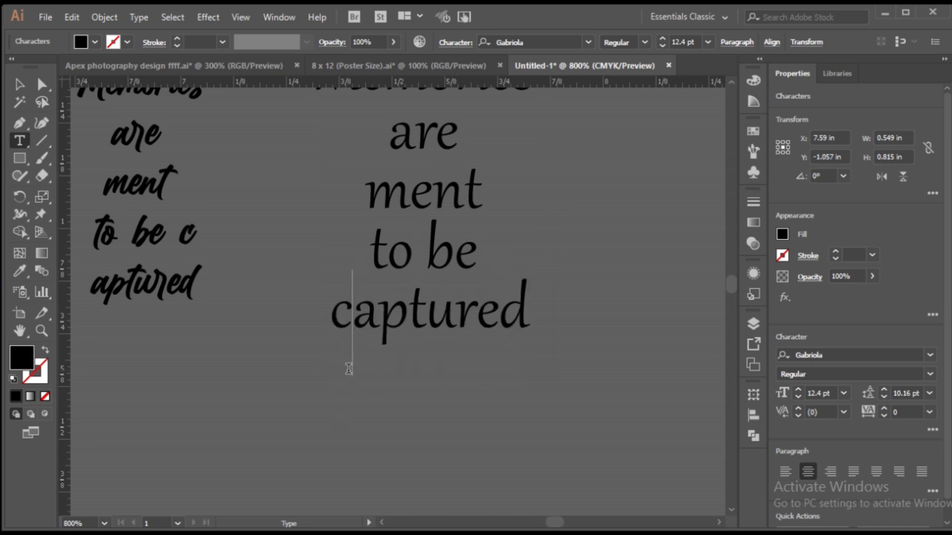
{"action": "left_click", "coordinate": [21, 87]}
{"action": "left_click", "coordinate": [206, 391]}
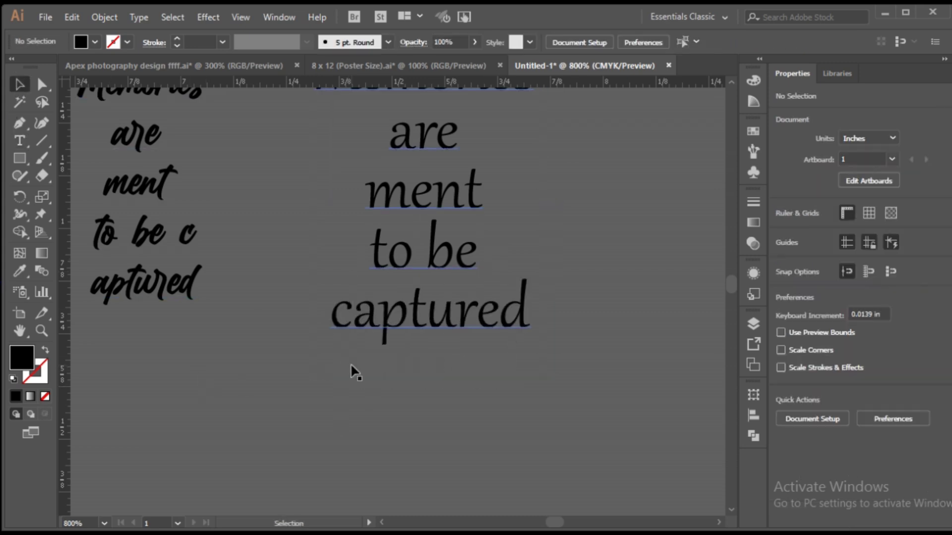
Create a separate opening quotation mark “ as text and expand its object and fill into shapes.
{"action": "scroll", "coordinate": [352, 372], "scroll_direction": "down", "scroll_amount": 2}
{"action": "left_click", "coordinate": [20, 141]}
{"action": "left_click", "coordinate": [96, 383]}
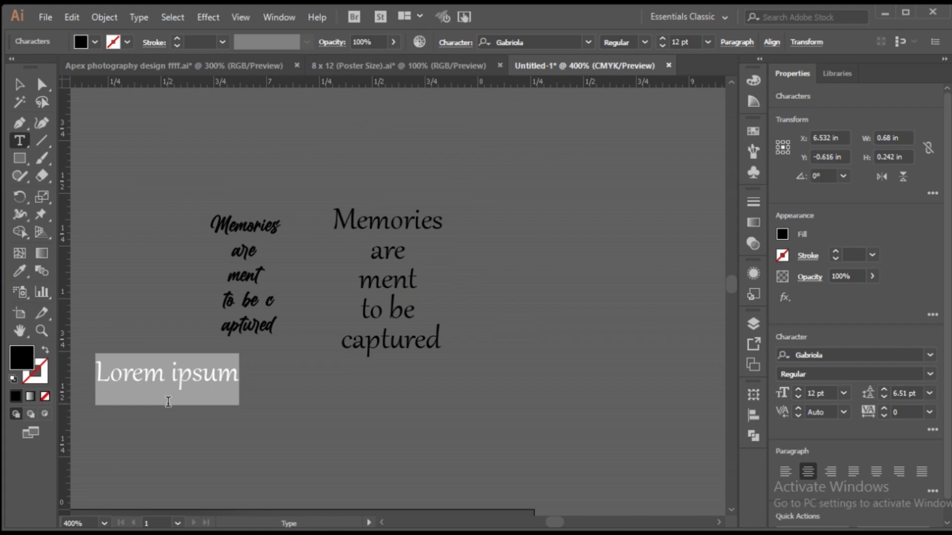
{"action": "type", "text": "“"}
{"action": "left_click", "coordinate": [22, 88]}
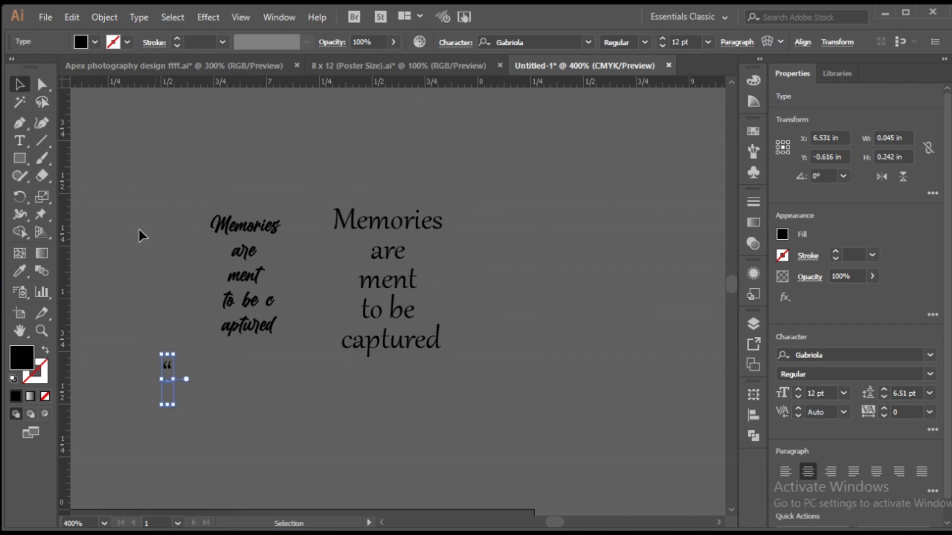
{"action": "left_click", "coordinate": [104, 17]}
{"action": "left_click", "coordinate": [153, 148]}
{"action": "key", "text": "Return"}
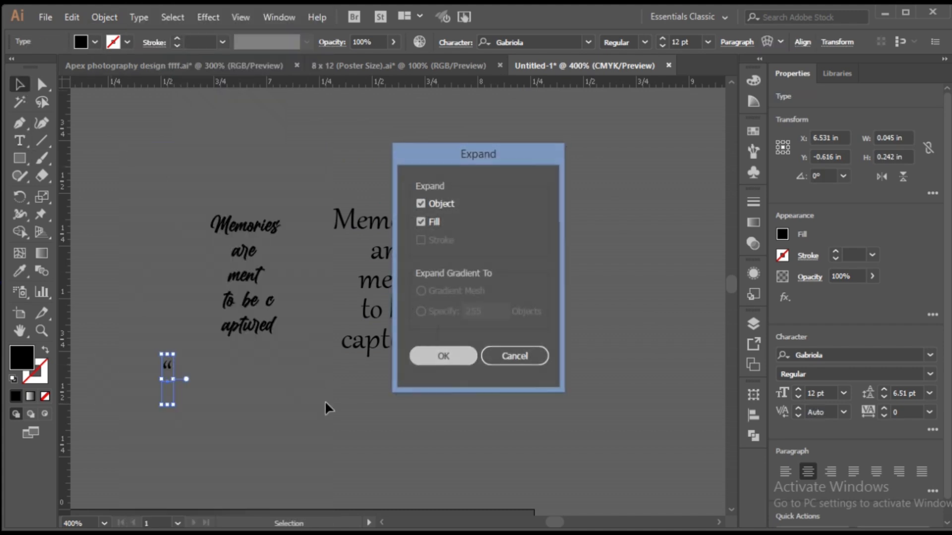
{"action": "left_click", "coordinate": [320, 402]}
Enlarge the expanded quotation mark and place it just before "Memories" in the Gabriola quote.
{"action": "left_click", "coordinate": [168, 369]}
{"action": "left_click_drag", "start_coordinate": [173, 370], "coordinate": [219, 430]}
{"action": "left_click", "coordinate": [231, 417]}
{"action": "left_click_drag", "start_coordinate": [201, 394], "coordinate": [324, 214]}
Duplicate the opening quotation mark and place the copy beside the end of "captured".
{"action": "scroll", "coordinate": [307, 191], "scroll_direction": "up", "scroll_amount": 3}
{"action": "left_click_drag", "start_coordinate": [381, 169], "coordinate": [580, 409]}
{"action": "scroll", "coordinate": [316, 210], "scroll_direction": "down", "scroll_amount": 2}
{"action": "left_click", "coordinate": [373, 213]}
{"action": "scroll", "coordinate": [581, 379], "scroll_direction": "down", "scroll_amount": 3}
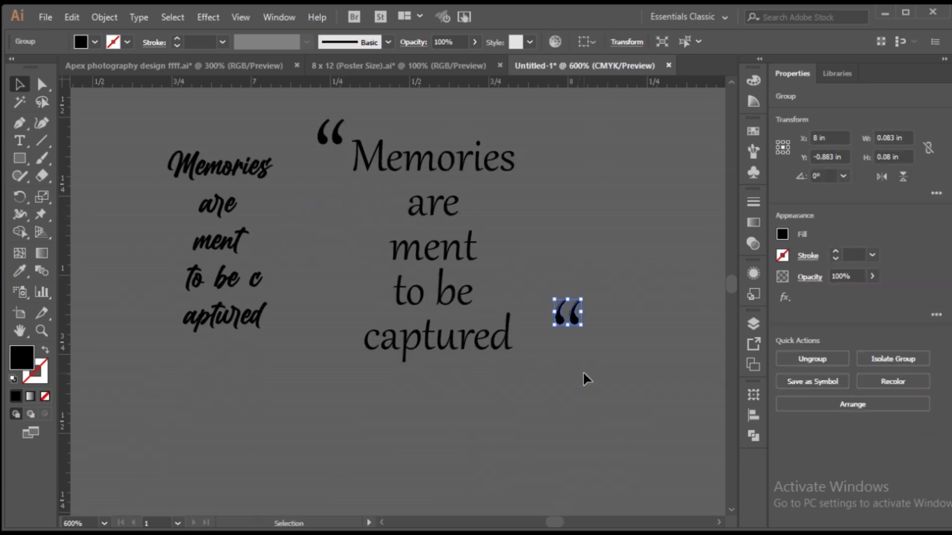
Reflect the duplicated quotation mark across both the horizontal and the vertical axis to make a closing mark.
{"action": "right_click", "coordinate": [568, 321]}
{"action": "mouse_move", "coordinate": [619, 226]}
{"action": "left_click", "coordinate": [468, 280]}
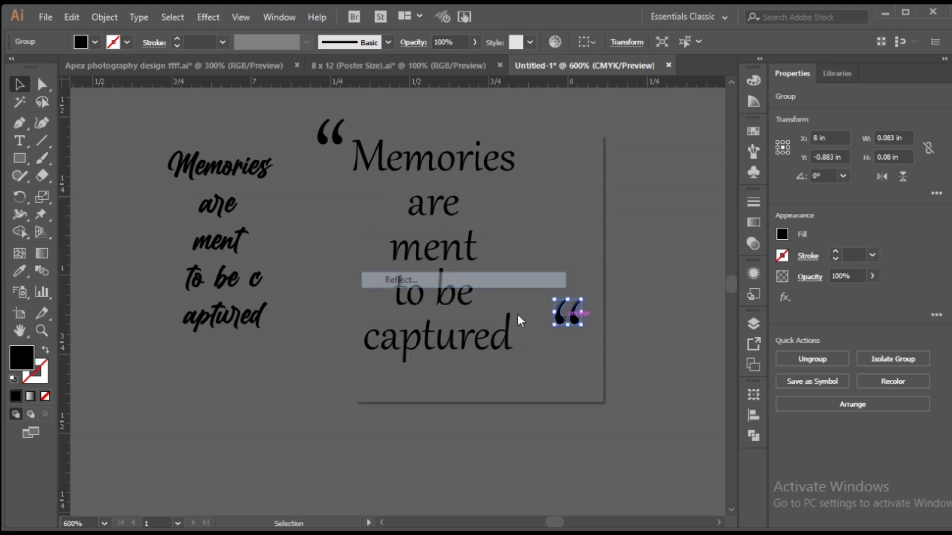
{"action": "left_click_drag", "start_coordinate": [435, 183], "coordinate": [696, 173]}
{"action": "left_click", "coordinate": [665, 334]}
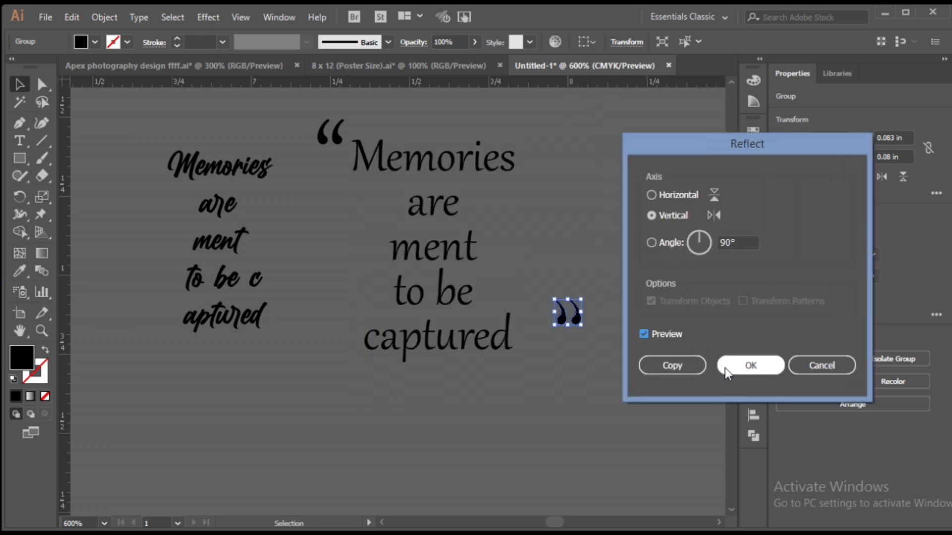
{"action": "left_click", "coordinate": [673, 198]}
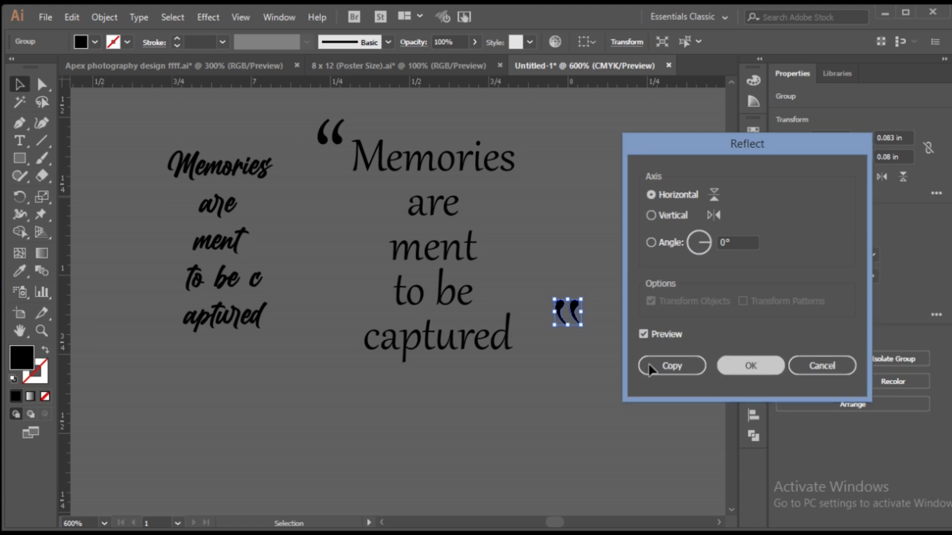
{"action": "left_click", "coordinate": [673, 365]}
{"action": "right_click", "coordinate": [578, 310]}
{"action": "mouse_move", "coordinate": [622, 217]}
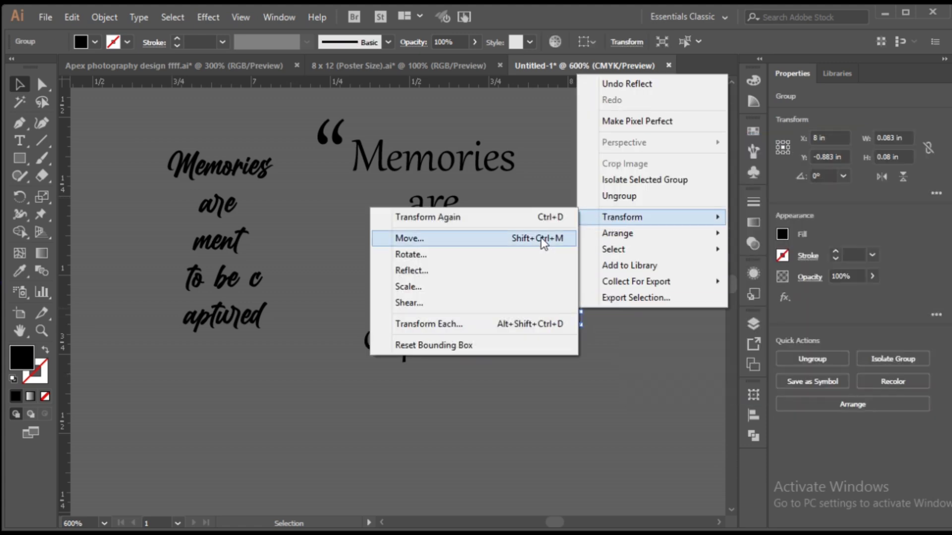
{"action": "left_click", "coordinate": [519, 270]}
{"action": "left_click", "coordinate": [738, 371]}
{"action": "left_click", "coordinate": [591, 328]}
Position the closing quotation mark after "captured" and nudge both quotation marks close to the quote text.
{"action": "left_click_drag", "start_coordinate": [578, 311], "coordinate": [546, 349]}
{"action": "left_click", "coordinate": [615, 338]}
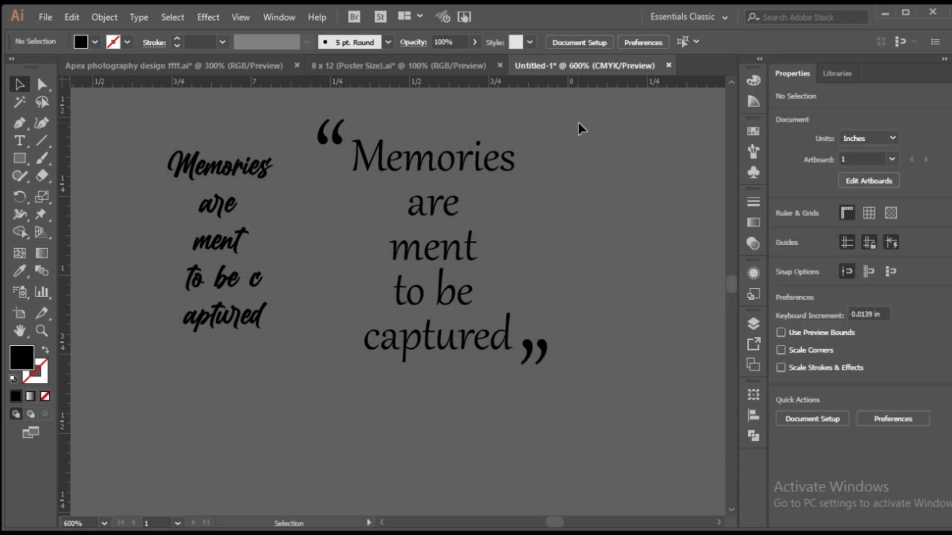
{"action": "scroll", "coordinate": [335, 152], "scroll_direction": "up", "scroll_amount": 3}
{"action": "left_click_drag", "start_coordinate": [346, 127], "coordinate": [364, 149]}
{"action": "scroll", "coordinate": [361, 150], "scroll_direction": "down", "scroll_amount": 3}
{"action": "left_click", "coordinate": [571, 219]}
{"action": "scroll", "coordinate": [561, 357], "scroll_direction": "up", "scroll_amount": 3}
{"action": "left_click_drag", "start_coordinate": [497, 308], "coordinate": [478, 293]}
{"action": "scroll", "coordinate": [494, 324], "scroll_direction": "down", "scroll_amount": 2}
{"action": "left_click", "coordinate": [554, 241]}
{"action": "scroll", "coordinate": [554, 241], "scroll_direction": "down", "scroll_amount": 3}
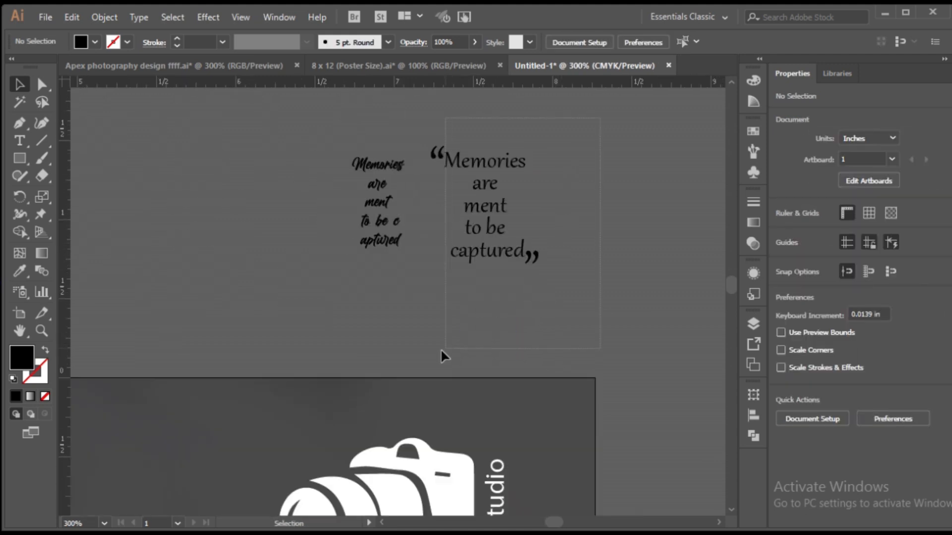
Group the quote text with its two quotation marks and move the group onto the artboard near the logo.
{"action": "left_click_drag", "start_coordinate": [435, 342], "coordinate": [435, 343]}
{"action": "key", "text": "ctrl+g"}
{"action": "scroll", "coordinate": [470, 309], "scroll_direction": "down", "scroll_amount": 2}
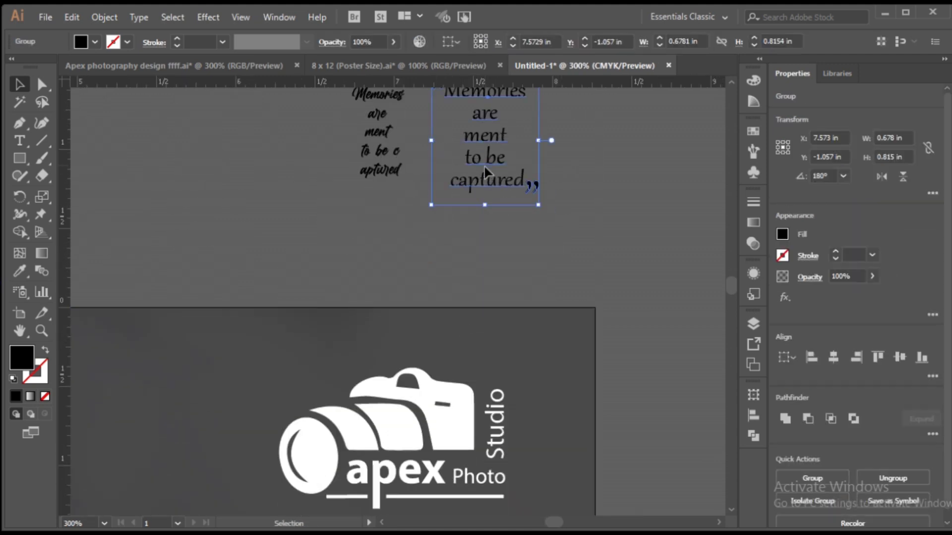
{"action": "left_click_drag", "start_coordinate": [484, 173], "coordinate": [460, 413]}
{"action": "scroll", "coordinate": [463, 396], "scroll_direction": "down", "scroll_amount": 3}
{"action": "left_click_drag", "start_coordinate": [470, 272], "coordinate": [443, 500]}
{"action": "scroll", "coordinate": [443, 397], "scroll_direction": "down", "scroll_amount": 2}
Enlarge the quote group to about 2.19 in wide and 2.64 in high and position it below the logo.
{"action": "left_click_drag", "start_coordinate": [381, 356], "coordinate": [288, 488]}
{"action": "scroll", "coordinate": [379, 332], "scroll_direction": "down", "scroll_amount": 2}
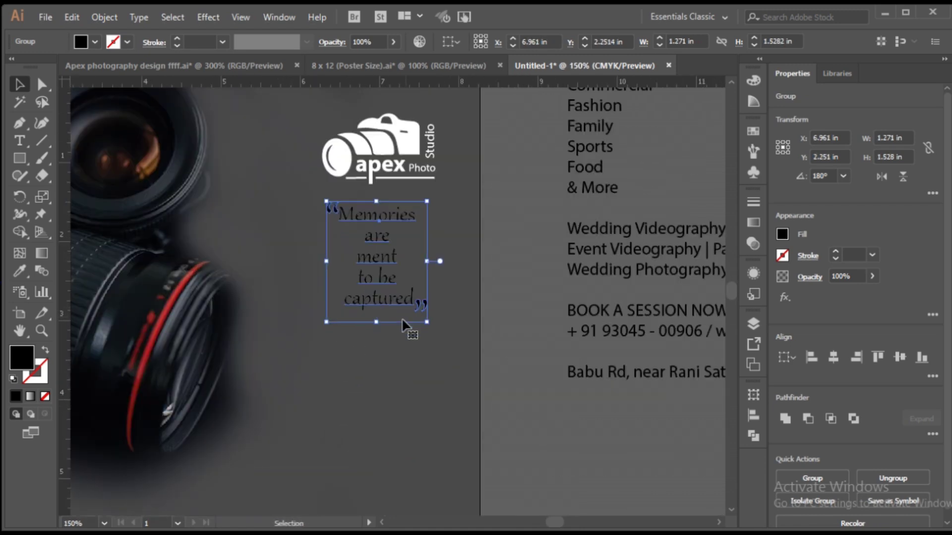
{"action": "left_click_drag", "start_coordinate": [327, 325], "coordinate": [275, 461]}
{"action": "left_click_drag", "start_coordinate": [429, 388], "coordinate": [448, 411]}
{"action": "scroll", "coordinate": [389, 355], "scroll_direction": "up", "scroll_amount": 2}
{"action": "left_click_drag", "start_coordinate": [377, 320], "coordinate": [377, 341]}
{"action": "scroll", "coordinate": [376, 340], "scroll_direction": "down", "scroll_amount": 2}
Set the quote group's fill colour to white (FFFFFF).
{"action": "double_click", "coordinate": [22, 363]}
{"action": "left_click", "coordinate": [286, 188]}
{"action": "left_click_drag", "start_coordinate": [284, 188], "coordinate": [286, 175]}
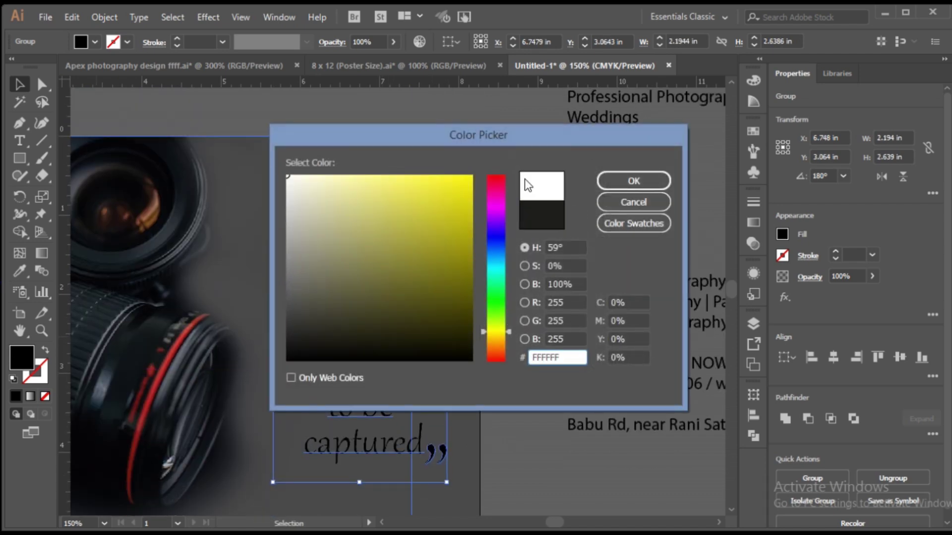
{"action": "left_click", "coordinate": [612, 181]}
{"action": "left_click", "coordinate": [514, 212]}
{"action": "scroll", "coordinate": [514, 212], "scroll_direction": "down", "scroll_amount": 2}
{"action": "scroll", "coordinate": [491, 235], "scroll_direction": "up", "scroll_amount": 2}
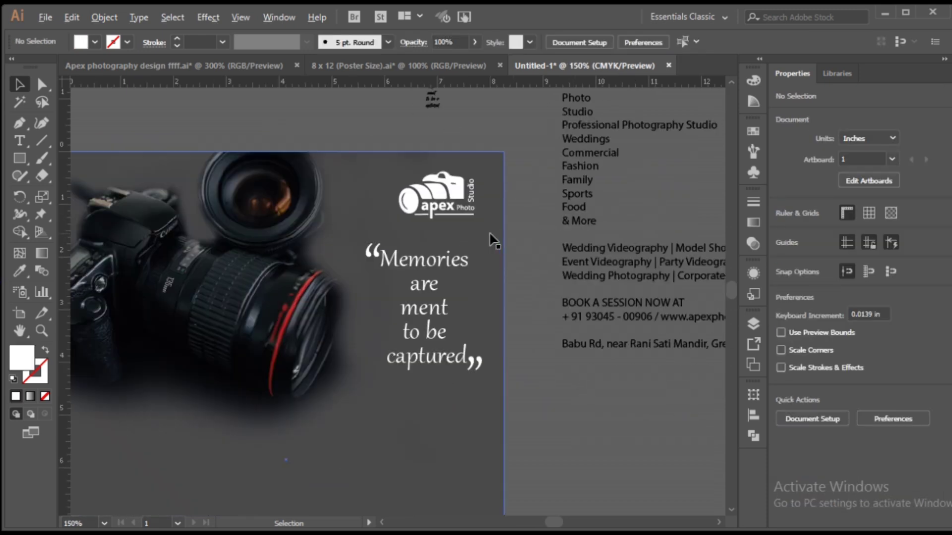
Scale the quote group down to about 1.77 in wide and 2.12 in high.
{"action": "left_click", "coordinate": [415, 277]}
{"action": "left_click_drag", "start_coordinate": [479, 456], "coordinate": [462, 445]}
{"action": "scroll", "coordinate": [517, 370], "scroll_direction": "down", "scroll_amount": 2}
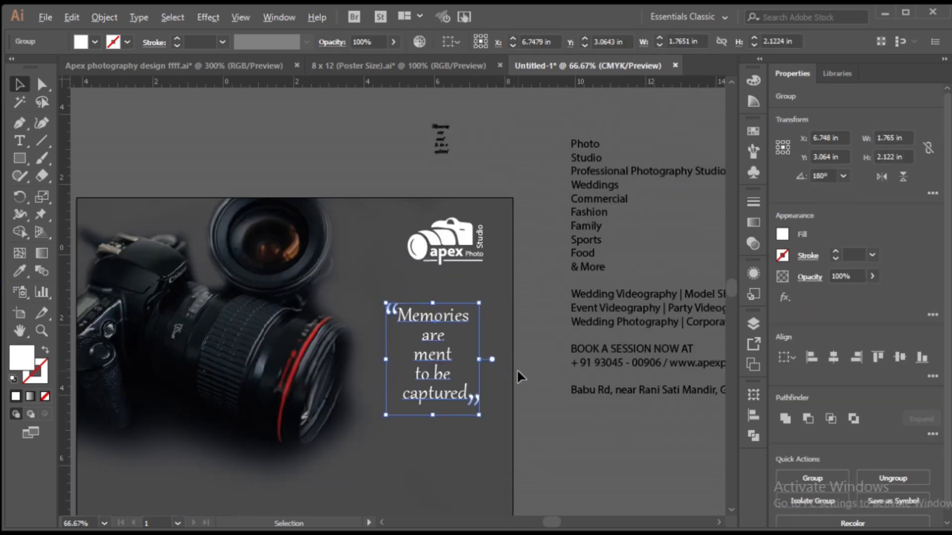
{"action": "left_click", "coordinate": [545, 426]}
{"action": "left_click_drag", "start_coordinate": [553, 444], "coordinate": [546, 398]}
Copy the word "Photo" from the first line of the service text block and delete that line from the block.
{"action": "scroll", "coordinate": [565, 164], "scroll_direction": "up", "scroll_amount": 4}
{"action": "double_click", "coordinate": [539, 201]}
{"action": "key", "text": "ctrl+c"}
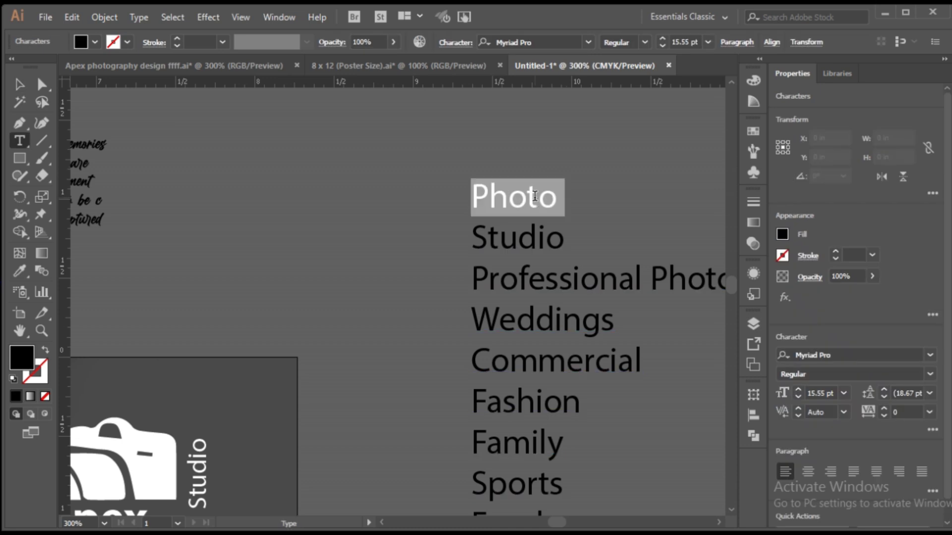
{"action": "key", "text": "Delete"}
{"action": "key", "text": "Delete"}
{"action": "key", "text": "Escape"}
{"action": "key", "text": "ctrl+shift+a"}
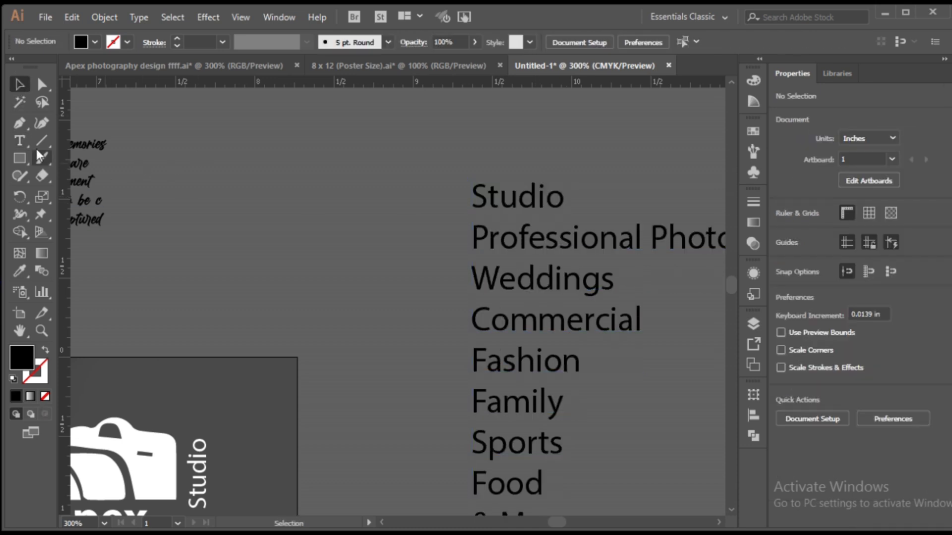
Paste the copied word as separate point text above the artboard and change it to uppercase "PHOTO".
{"action": "left_click", "coordinate": [173, 187]}
{"action": "key", "text": "ctrl+v"}
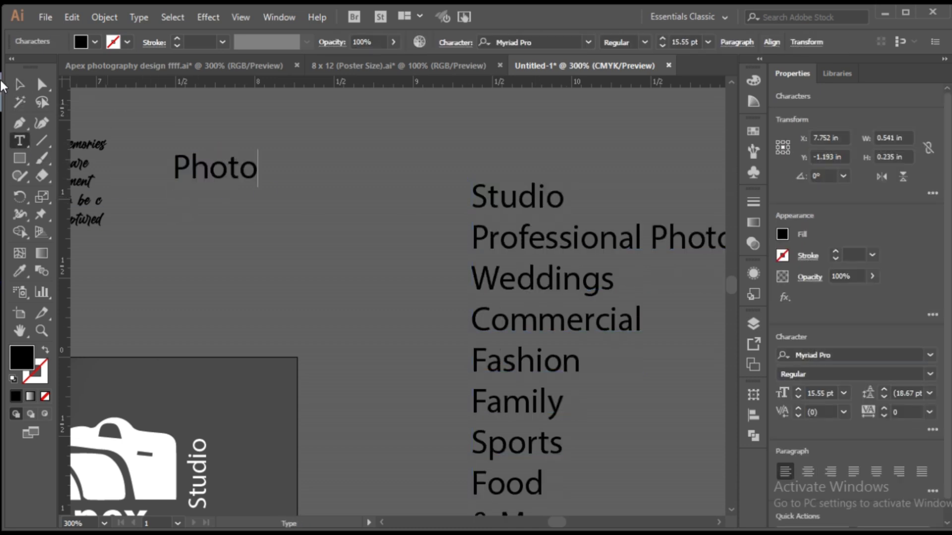
{"action": "type", "text": "HOTO"}
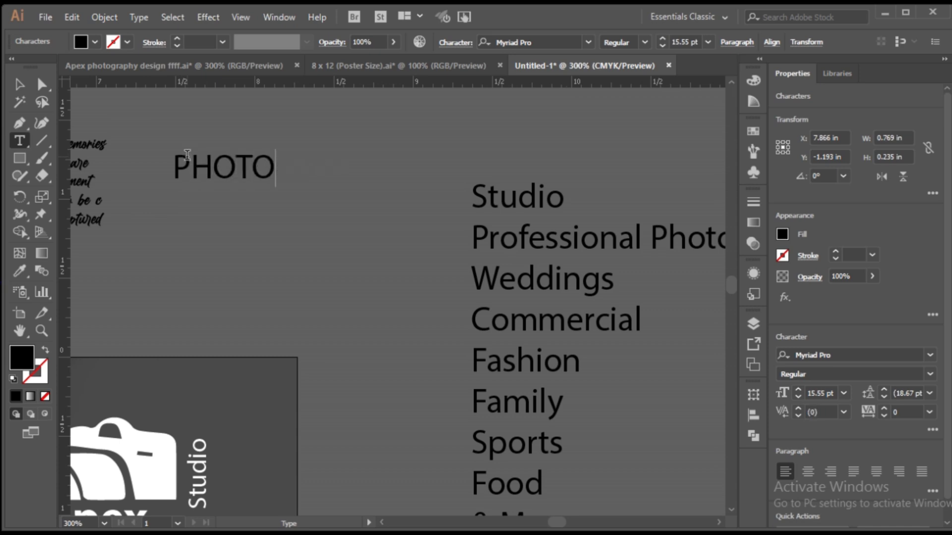
Set the font of the separate PHOTO text to Newake Demo.
{"action": "left_click", "coordinate": [20, 85]}
{"action": "left_click", "coordinate": [511, 42]}
{"action": "type", "text": "NEW"}
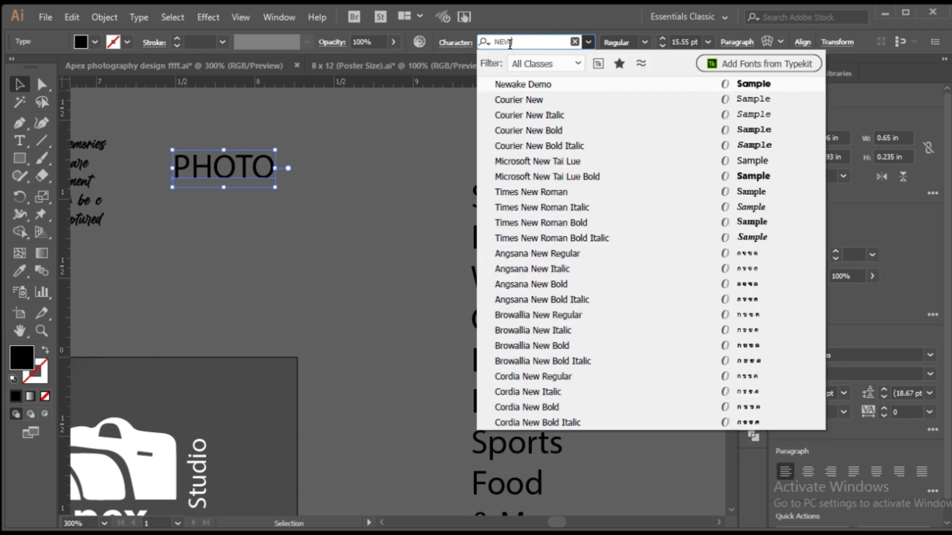
{"action": "left_click", "coordinate": [531, 85]}
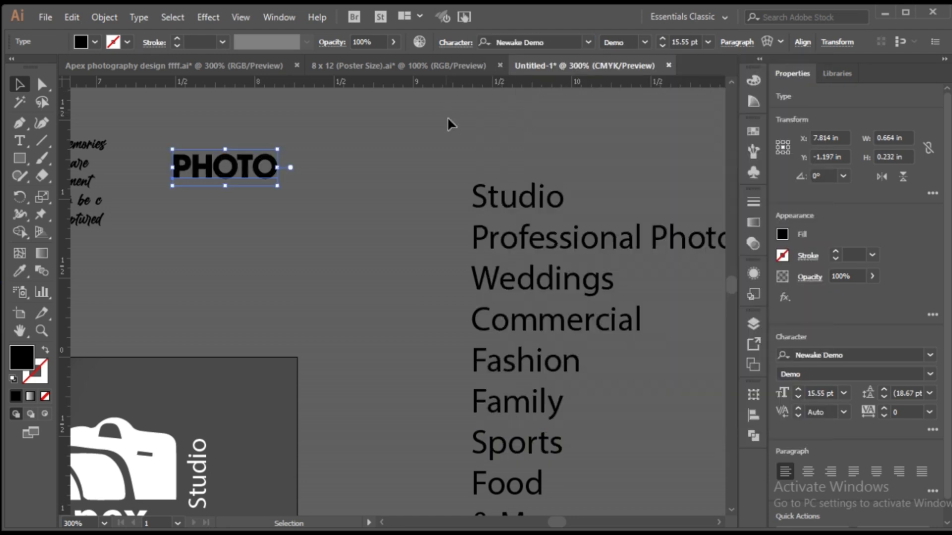
{"action": "left_click", "coordinate": [371, 192]}
Move the PHOTO text onto the artboard below the camera image and enlarge it to about 7.24 in wide.
{"action": "scroll", "coordinate": [372, 193], "scroll_direction": "down", "scroll_amount": 2}
{"action": "left_click", "coordinate": [313, 185]}
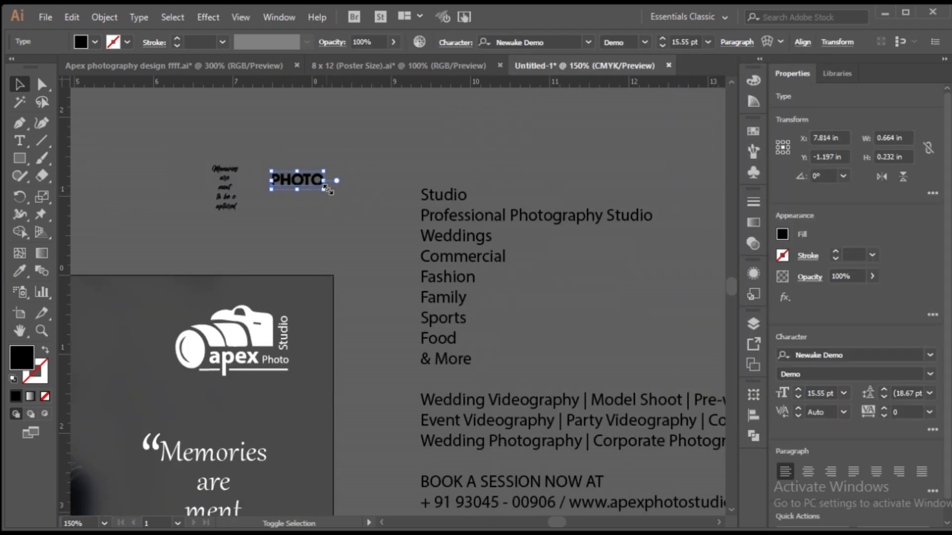
{"action": "left_click_drag", "start_coordinate": [324, 189], "coordinate": [511, 255]}
{"action": "scroll", "coordinate": [569, 236], "scroll_direction": "down", "scroll_amount": 2}
{"action": "left_click_drag", "start_coordinate": [494, 153], "coordinate": [248, 377]}
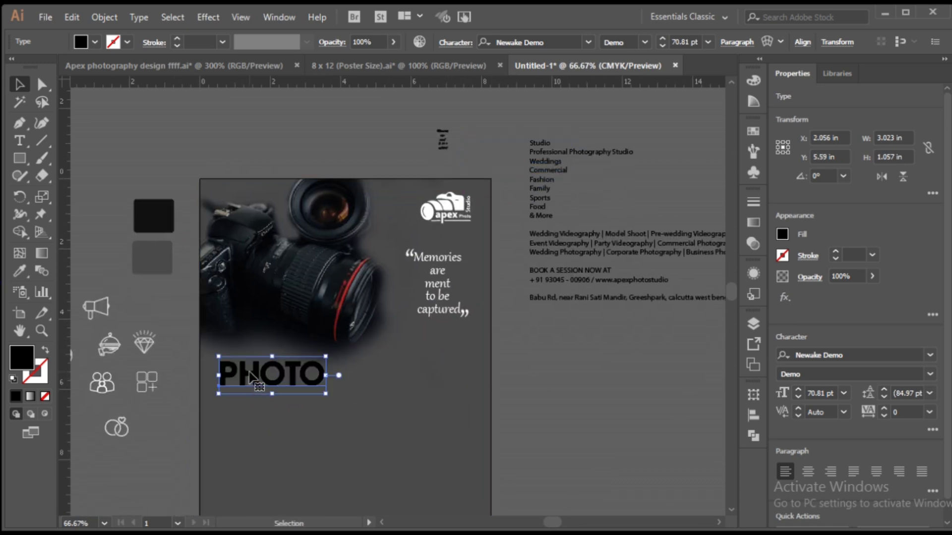
{"action": "left_click_drag", "start_coordinate": [326, 394], "coordinate": [474, 445]}
{"action": "left_click_drag", "start_coordinate": [346, 421], "coordinate": [346, 415]}
{"action": "left_click", "coordinate": [547, 402]}
{"action": "scroll", "coordinate": [521, 404], "scroll_direction": "down", "scroll_amount": 2}
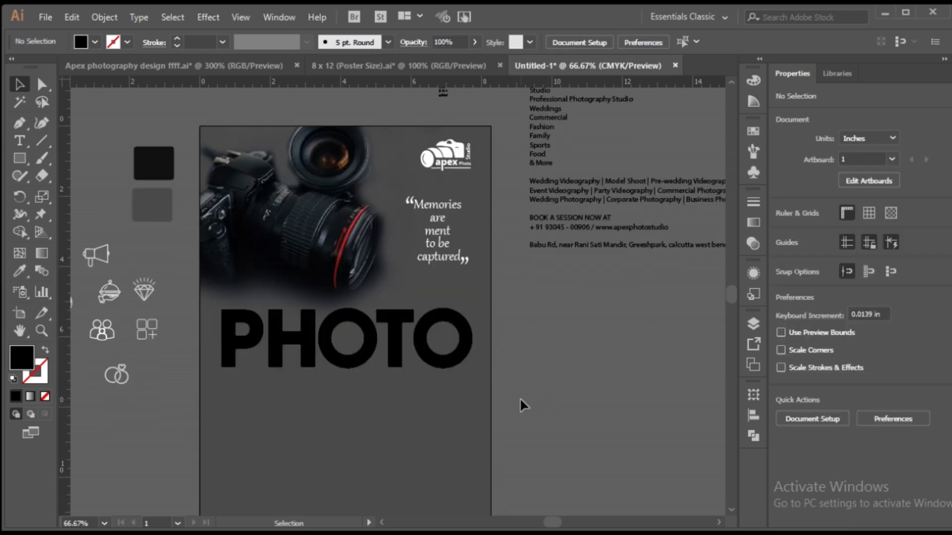
Duplicate the PHOTO headline onto the empty canvas beside the artboard, keeping the copy in Newake Demo.
{"action": "left_click", "coordinate": [442, 359]}
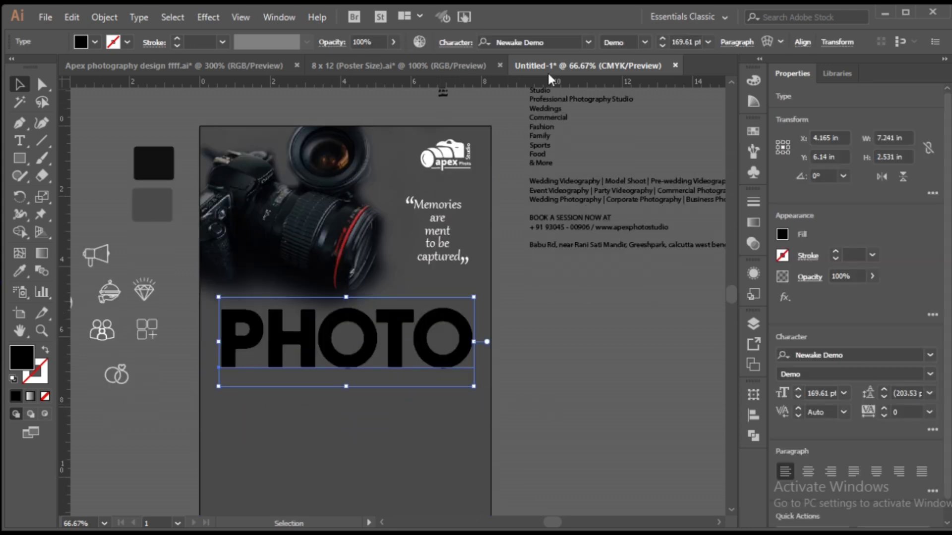
{"action": "left_click", "coordinate": [586, 42]}
{"action": "left_click", "coordinate": [612, 495]}
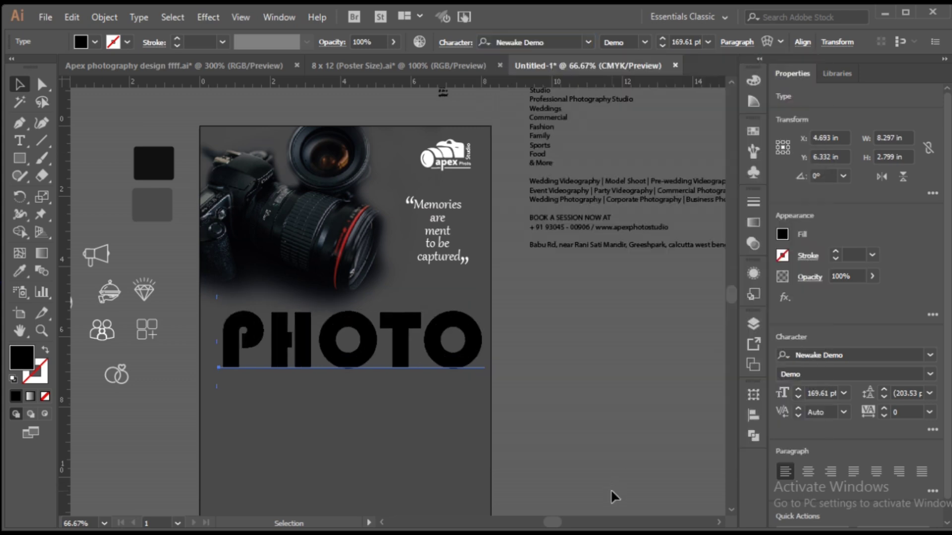
{"action": "left_click_drag", "start_coordinate": [425, 353], "coordinate": [676, 363], "text": "alt"}
{"action": "left_click_drag", "start_coordinate": [608, 361], "coordinate": [656, 351]}
Browse the font previews for the artboard's PHOTO headline and set it in Franklin Gothic Heavy.
{"action": "left_click", "coordinate": [438, 351]}
{"action": "left_click", "coordinate": [586, 43]}
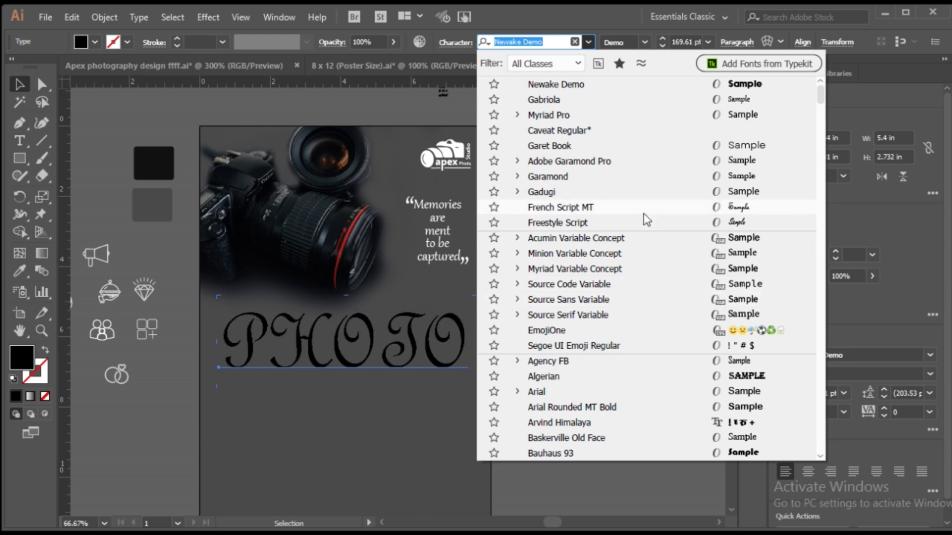
{"action": "scroll", "coordinate": [643, 213], "scroll_direction": "down", "scroll_amount": 6}
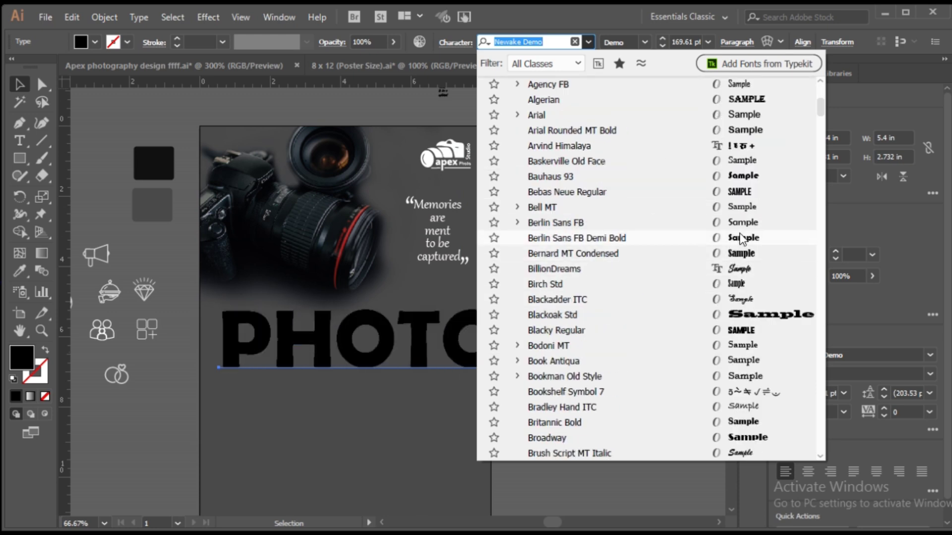
{"action": "scroll", "coordinate": [738, 198], "scroll_direction": "down", "scroll_amount": 12}
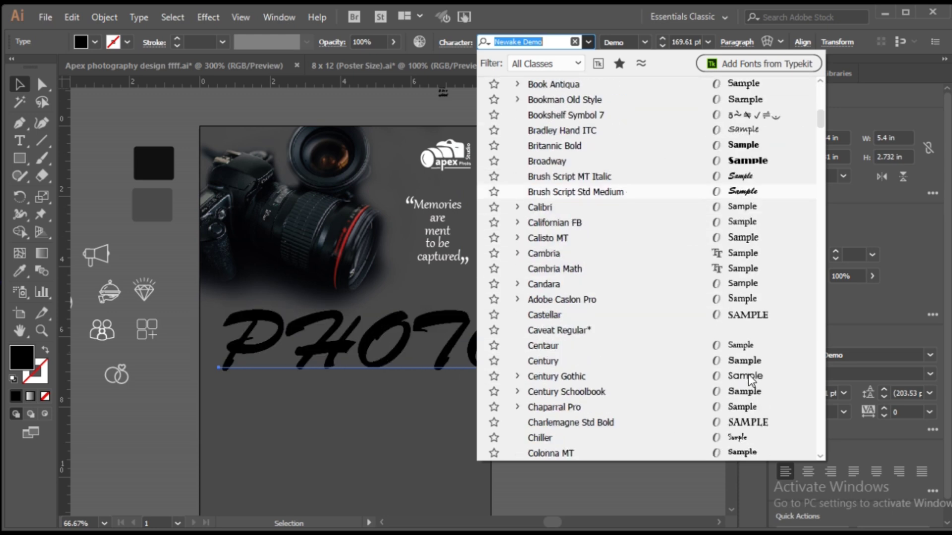
{"action": "scroll", "coordinate": [756, 378], "scroll_direction": "down", "scroll_amount": 6}
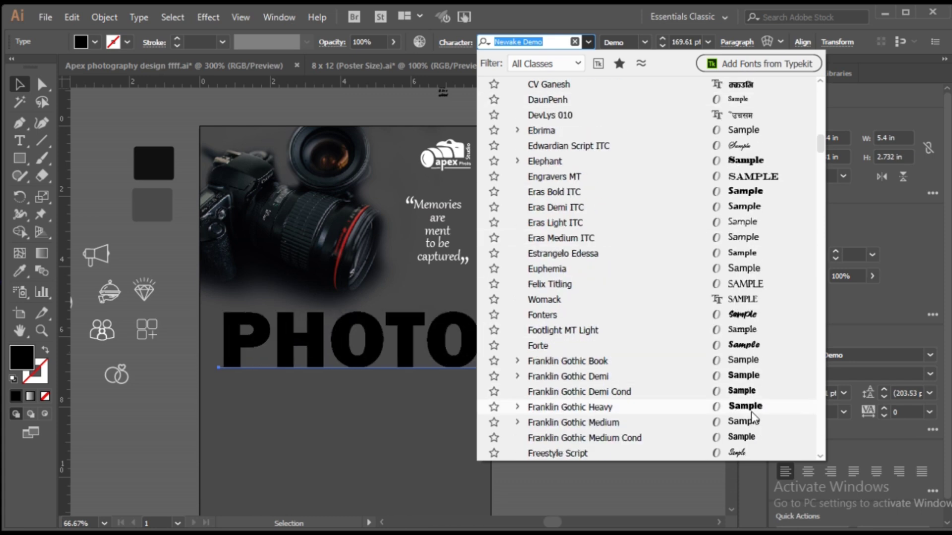
{"action": "left_click", "coordinate": [745, 407]}
{"action": "left_click", "coordinate": [427, 392]}
{"action": "scroll", "coordinate": [427, 391], "scroll_direction": "down", "scroll_amount": 1}
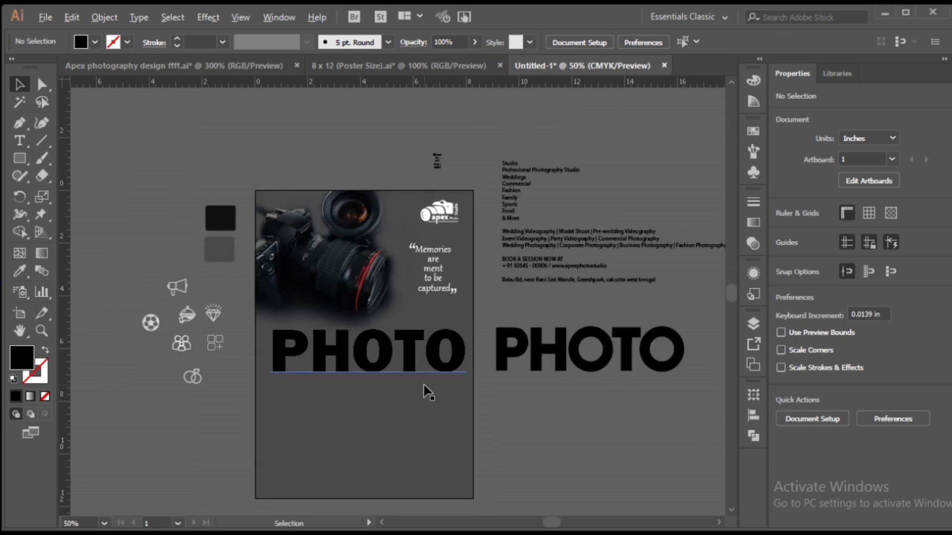
Set the artboard's PHOTO headline in Bebas Neue Regular and enlarge it to about 7.28 in wide below the camera.
{"action": "left_click", "coordinate": [425, 347]}
{"action": "left_click", "coordinate": [589, 42]}
{"action": "scroll", "coordinate": [691, 397], "scroll_direction": "down", "scroll_amount": 4}
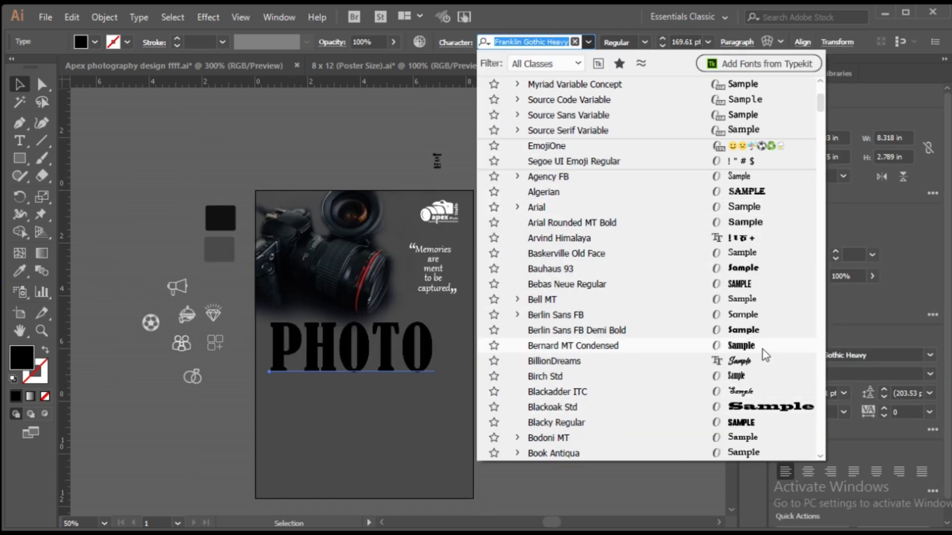
{"action": "left_click", "coordinate": [751, 280]}
{"action": "mouse_move", "coordinate": [394, 385]}
{"action": "left_mouse_down"}
{"action": "mouse_move", "coordinate": [462, 439]}
{"action": "mouse_move", "coordinate": [407, 381]}
{"action": "left_mouse_up"}
{"action": "left_click_drag", "start_coordinate": [370, 422], "coordinate": [370, 402]}
{"action": "left_click", "coordinate": [565, 430]}
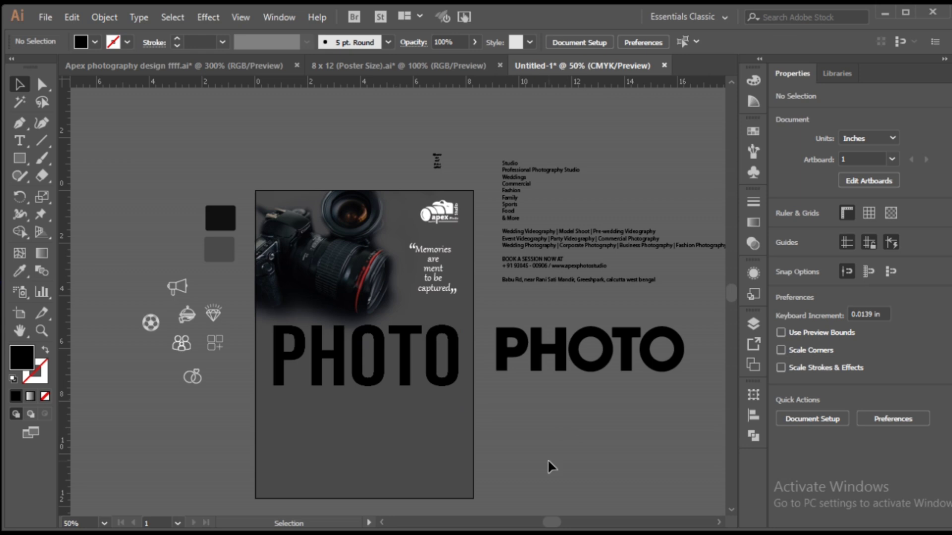
Fill the poster's background rectangle with the near-black colour sampled from the dark area around the camera.
{"action": "left_click", "coordinate": [305, 466]}
{"action": "left_click", "coordinate": [19, 271]}
{"action": "scroll", "coordinate": [312, 304], "scroll_direction": "up", "scroll_amount": 5}
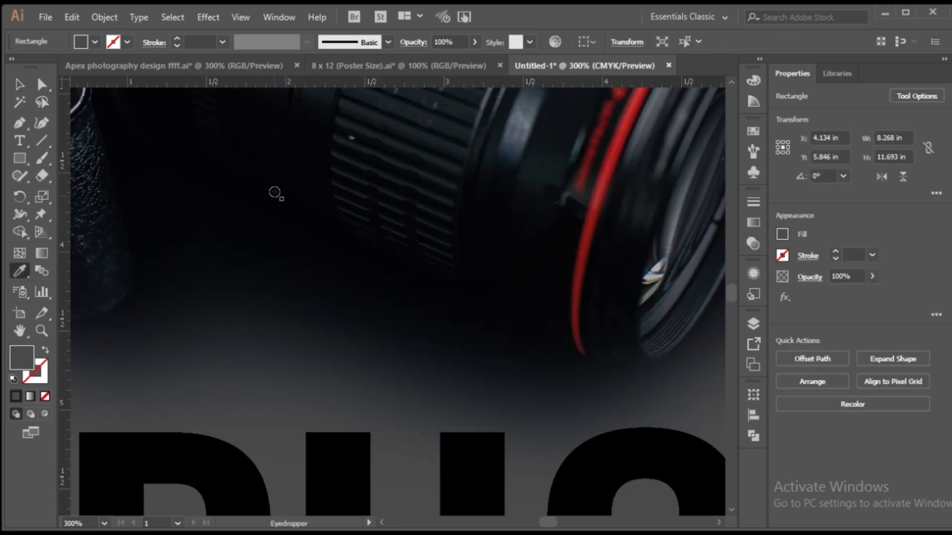
{"action": "left_click", "coordinate": [275, 194]}
{"action": "key", "text": "v"}
{"action": "scroll", "coordinate": [352, 293], "scroll_direction": "down", "scroll_amount": 5}
{"action": "left_click", "coordinate": [585, 303]}
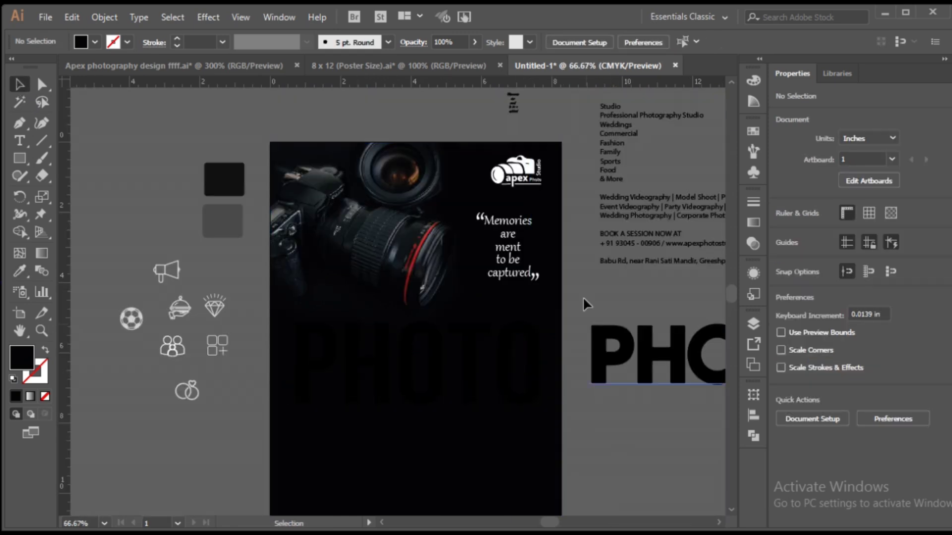
Recolour the whole logo group bright red to match the red ring on the camera lens.
{"action": "left_click", "coordinate": [536, 183]}
{"action": "key", "text": "i"}
{"action": "scroll", "coordinate": [422, 278], "scroll_direction": "up", "scroll_amount": 8}
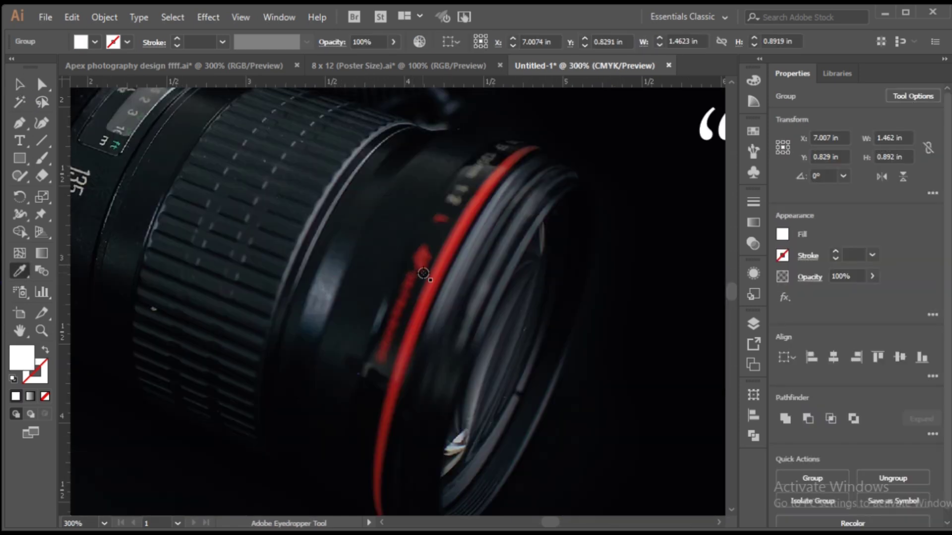
{"action": "double_click", "coordinate": [26, 367]}
{"action": "left_click", "coordinate": [471, 192]}
{"action": "left_click", "coordinate": [601, 184]}
{"action": "key", "text": "v"}
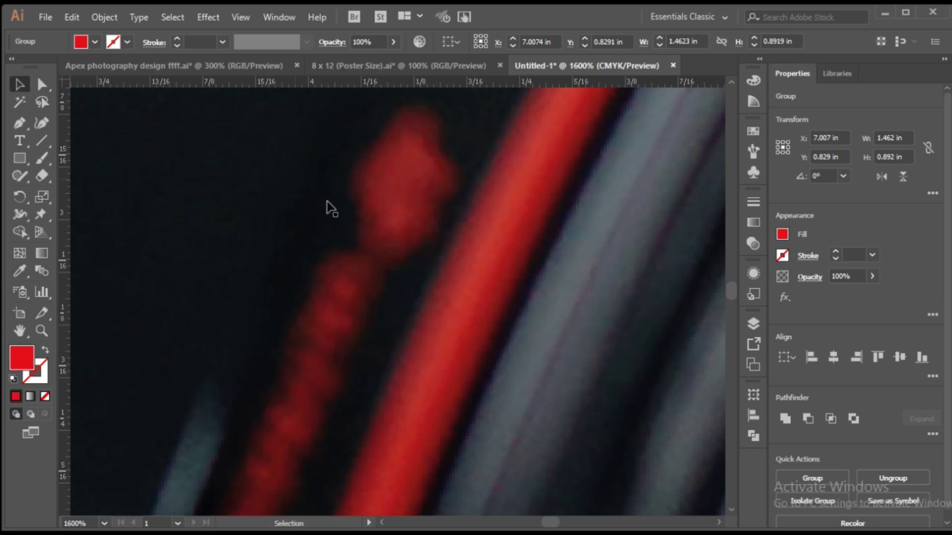
{"action": "scroll", "coordinate": [325, 206], "scroll_direction": "down", "scroll_amount": 7}
{"action": "left_click", "coordinate": [590, 278]}
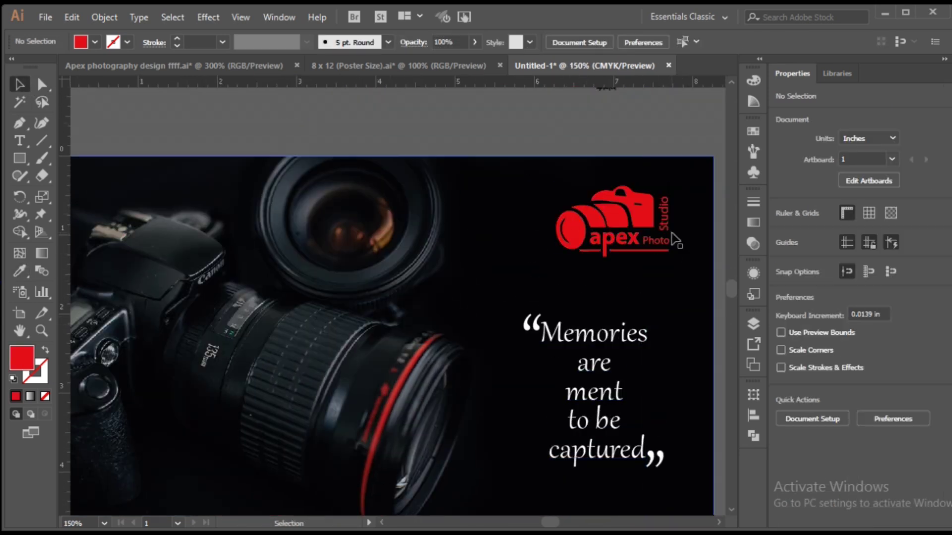
Nudge the red logo slightly down and to the right in the poster's upper right corner.
{"action": "scroll", "coordinate": [674, 287], "scroll_direction": "down", "scroll_amount": 2}
{"action": "left_click", "coordinate": [654, 176]}
{"action": "scroll", "coordinate": [655, 178], "scroll_direction": "up", "scroll_amount": 4}
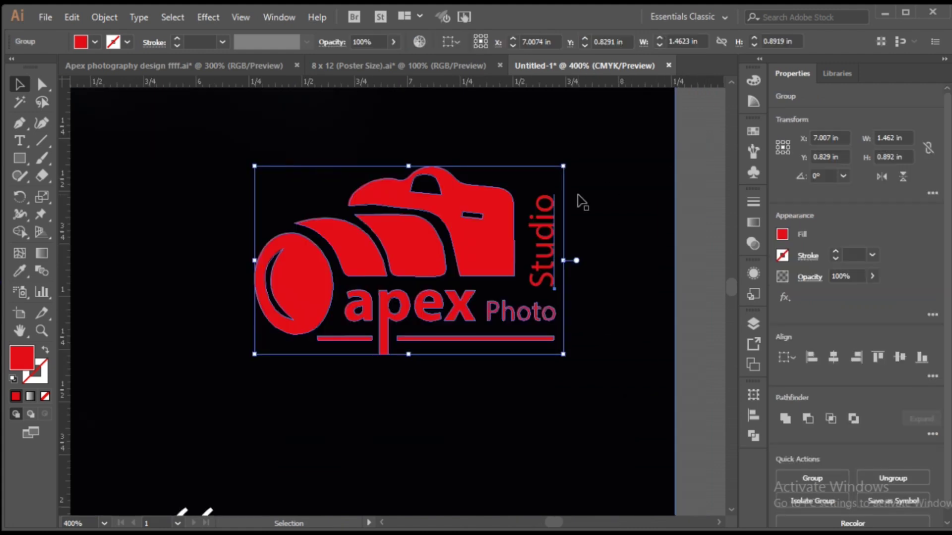
{"action": "scroll", "coordinate": [560, 216], "scroll_direction": "up", "scroll_amount": 1}
{"action": "left_click_drag", "start_coordinate": [491, 286], "coordinate": [515, 306]}
{"action": "scroll", "coordinate": [567, 215], "scroll_direction": "down", "scroll_amount": 5}
{"action": "left_click", "coordinate": [572, 179]}
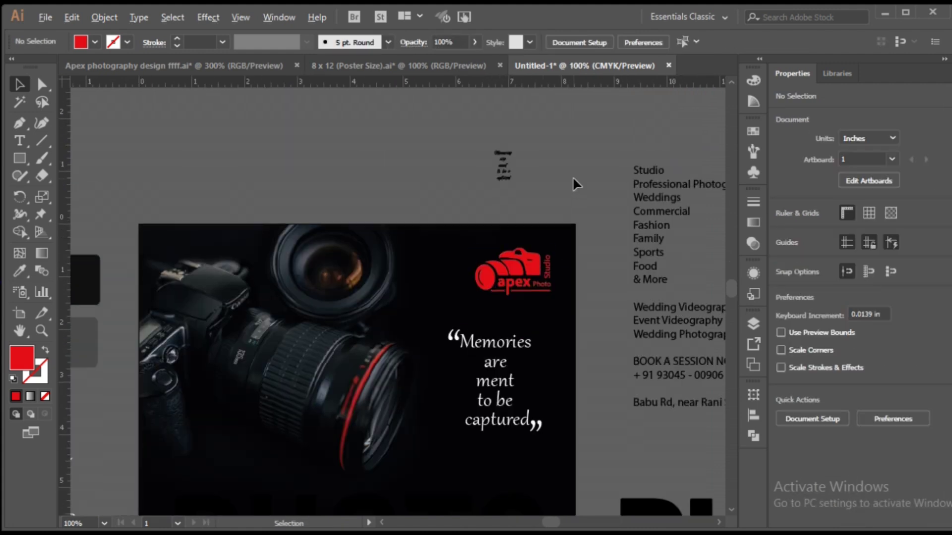
Give the PHOTO headline the logo's sampled red as a 1 pt stroke with no fill.
{"action": "scroll", "coordinate": [572, 179], "scroll_direction": "down", "scroll_amount": 1}
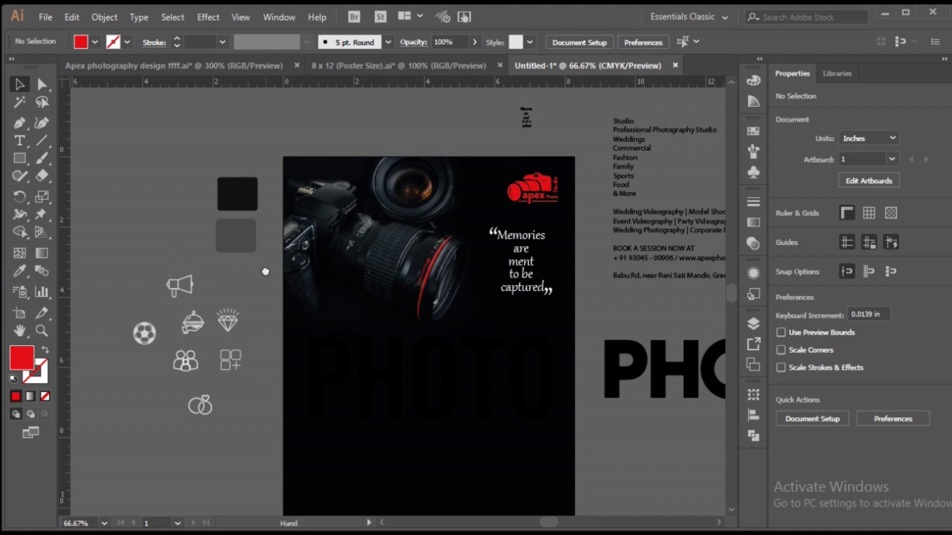
{"action": "left_click_drag", "start_coordinate": [265, 272], "coordinate": [238, 257]}
{"action": "left_click", "coordinate": [477, 382]}
{"action": "left_click", "coordinate": [20, 271]}
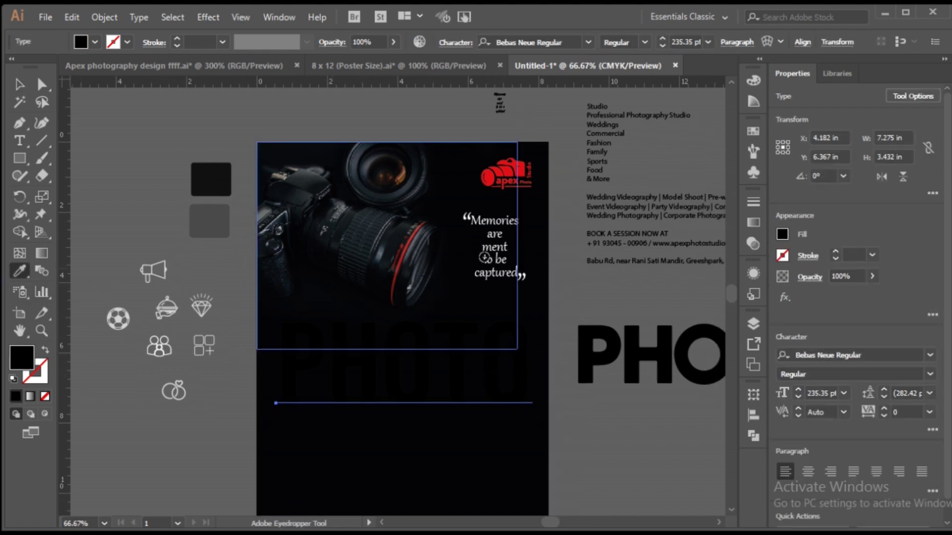
{"action": "left_click", "coordinate": [509, 171]}
{"action": "left_click", "coordinate": [45, 350]}
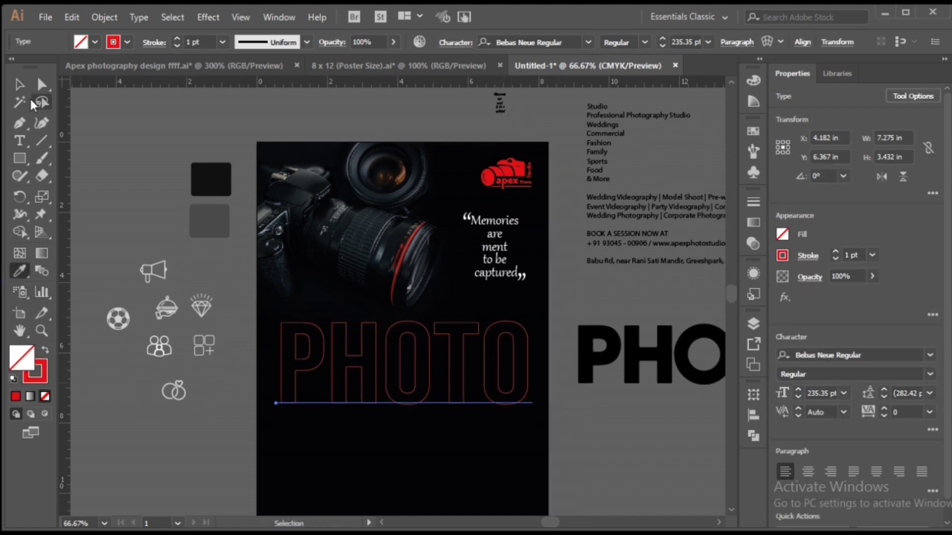
{"action": "left_click", "coordinate": [19, 84]}
{"action": "left_click", "coordinate": [565, 436]}
Try to fill the outlined PHOTO headline with black (000000).
{"action": "left_click", "coordinate": [453, 395]}
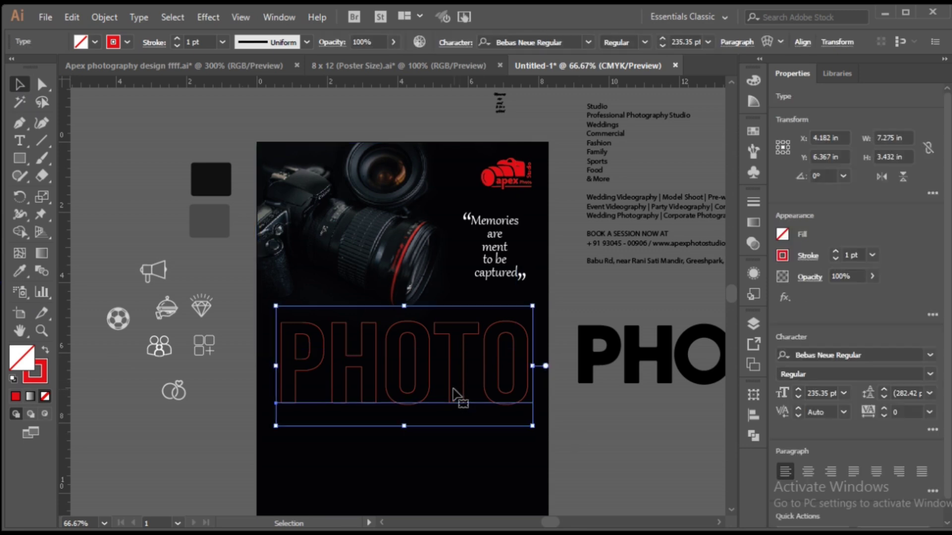
{"action": "double_click", "coordinate": [22, 362]}
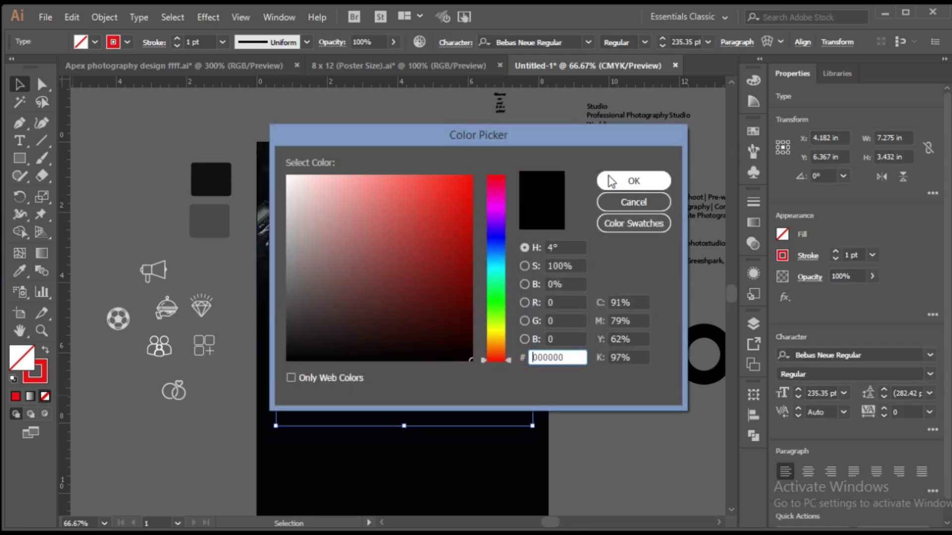
{"action": "left_click", "coordinate": [634, 181]}
{"action": "left_click", "coordinate": [593, 445]}
Set the stroke weight of the outlined PHOTO headline to 2 pt.
{"action": "scroll", "coordinate": [535, 404], "scroll_direction": "up", "scroll_amount": 3}
{"action": "left_click", "coordinate": [511, 394]}
{"action": "scroll", "coordinate": [513, 390], "scroll_direction": "down", "scroll_amount": 1}
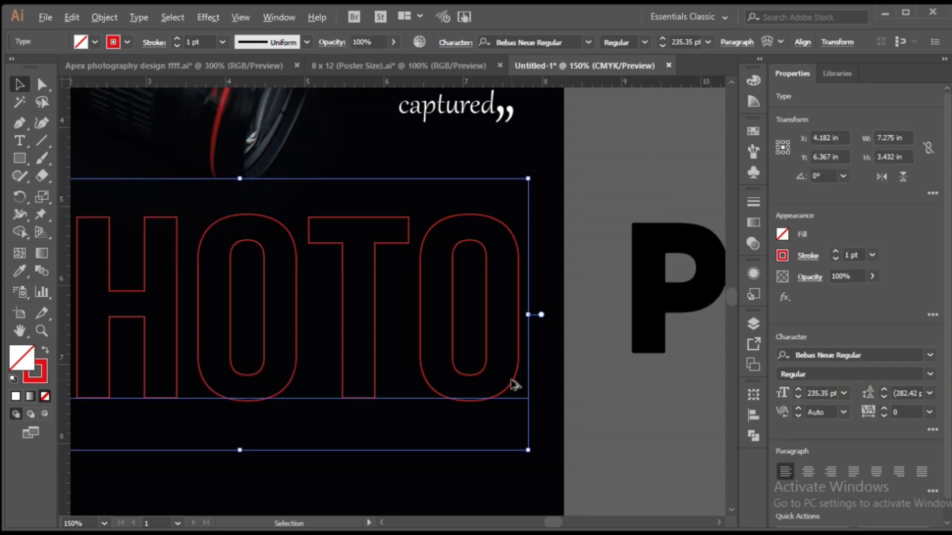
{"action": "left_click", "coordinate": [193, 41]}
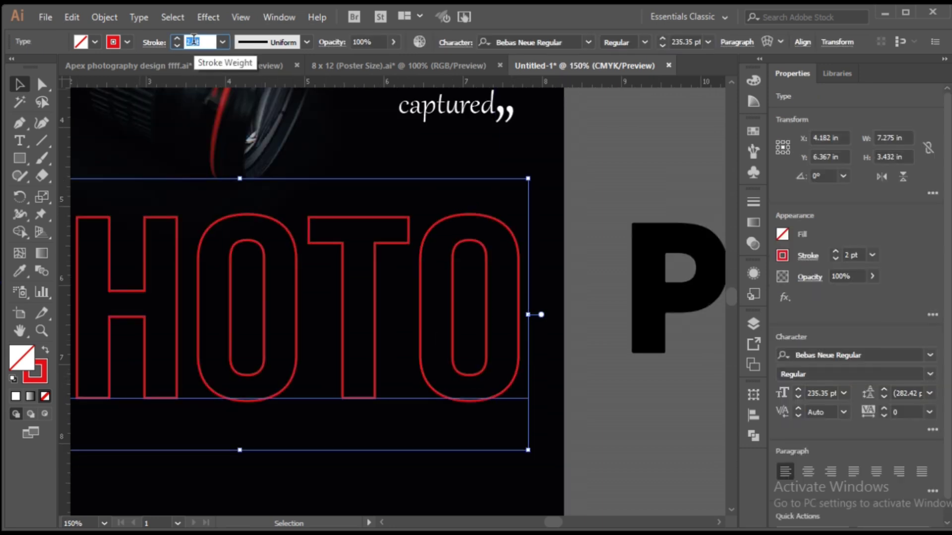
Set the outlined PHOTO headline's stroke to 1 pt and place a duplicate slightly up and left of it.
{"action": "left_click", "coordinate": [537, 406]}
{"action": "scroll", "coordinate": [480, 376], "scroll_direction": "up", "scroll_amount": 5}
{"action": "left_click_drag", "start_coordinate": [482, 362], "coordinate": [469, 347]}
{"action": "scroll", "coordinate": [520, 372], "scroll_direction": "down", "scroll_amount": 5}
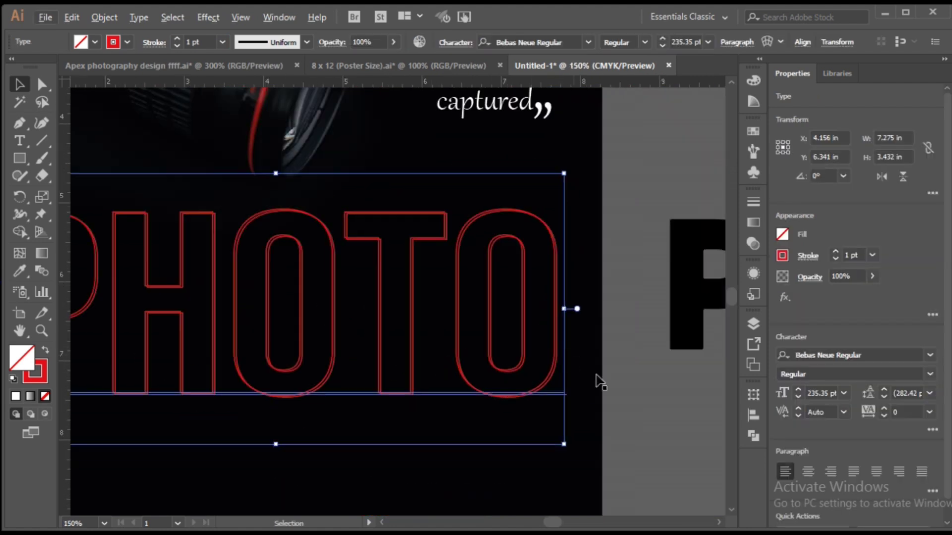
{"action": "left_click", "coordinate": [612, 402]}
{"action": "scroll", "coordinate": [623, 419], "scroll_direction": "down", "scroll_amount": 2}
{"action": "mouse_move", "coordinate": [623, 431]}
{"action": "left_mouse_down"}
{"action": "mouse_move", "coordinate": [623, 415]}
{"action": "mouse_move", "coordinate": [609, 440]}
{"action": "left_mouse_up"}
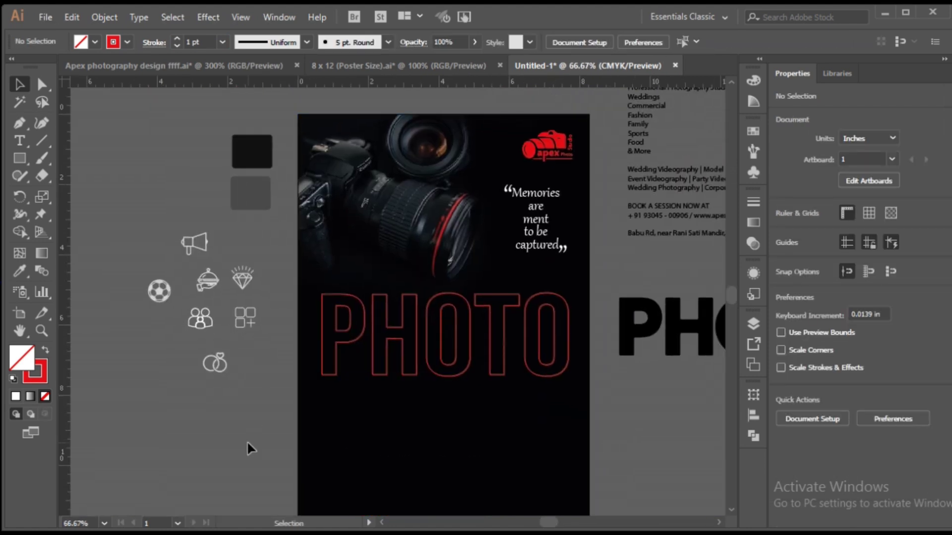
Duplicate the black and grey rounded rectangles into the empty area below the rings icon.
{"action": "scroll", "coordinate": [245, 434], "scroll_direction": "down", "scroll_amount": 2}
{"action": "left_click_drag", "start_coordinate": [244, 433], "coordinate": [221, 439]}
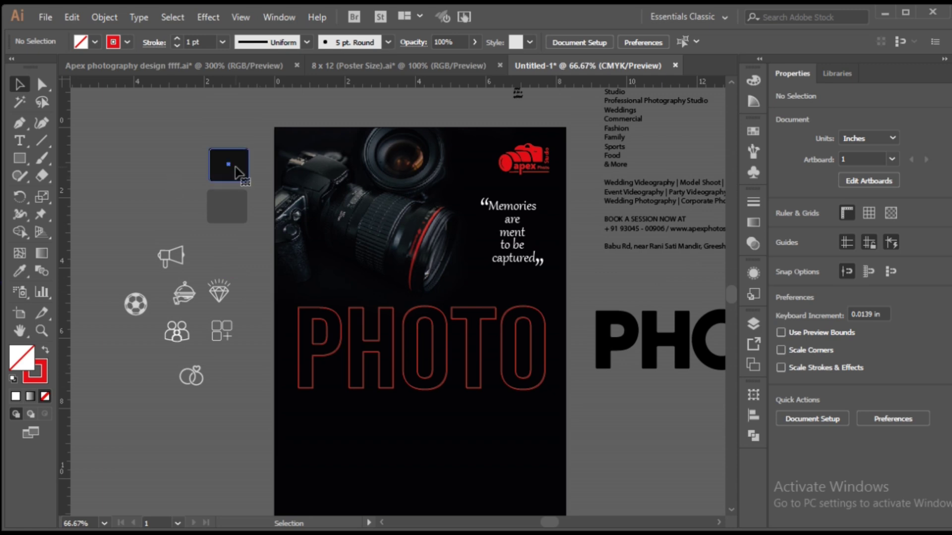
{"action": "left_click", "coordinate": [236, 167]}
{"action": "left_click", "coordinate": [225, 193], "text": "shift"}
{"action": "left_click", "coordinate": [224, 185]}
{"action": "scroll", "coordinate": [229, 163], "scroll_direction": "up", "scroll_amount": 4}
{"action": "left_click", "coordinate": [231, 167]}
{"action": "scroll", "coordinate": [289, 341], "scroll_direction": "down", "scroll_amount": 2}
{"action": "left_click", "coordinate": [286, 347]}
{"action": "left_click", "coordinate": [276, 232], "text": "shift"}
{"action": "scroll", "coordinate": [276, 232], "scroll_direction": "down", "scroll_amount": 3}
{"action": "left_click_drag", "start_coordinate": [304, 330], "coordinate": [267, 498]}
{"action": "scroll", "coordinate": [317, 454], "scroll_direction": "down", "scroll_amount": 3}
Overlap the copied grey rectangle on the black one with a slight down-right offset and send it behind.
{"action": "left_click", "coordinate": [312, 458]}
{"action": "scroll", "coordinate": [317, 464], "scroll_direction": "up", "scroll_amount": 2}
{"action": "scroll", "coordinate": [316, 464], "scroll_direction": "up", "scroll_amount": 5}
{"action": "scroll", "coordinate": [337, 411], "scroll_direction": "down", "scroll_amount": 3}
{"action": "scroll", "coordinate": [342, 387], "scroll_direction": "left", "scroll_amount": 5}
{"action": "left_click_drag", "start_coordinate": [245, 209], "coordinate": [221, 379]}
{"action": "right_click", "coordinate": [290, 365]}
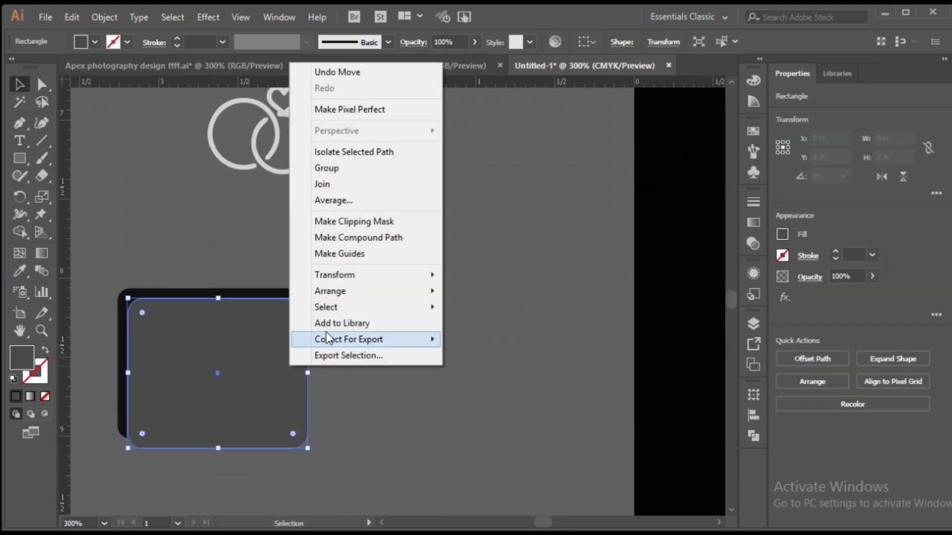
{"action": "mouse_move", "coordinate": [347, 291]}
{"action": "left_click", "coordinate": [240, 340]}
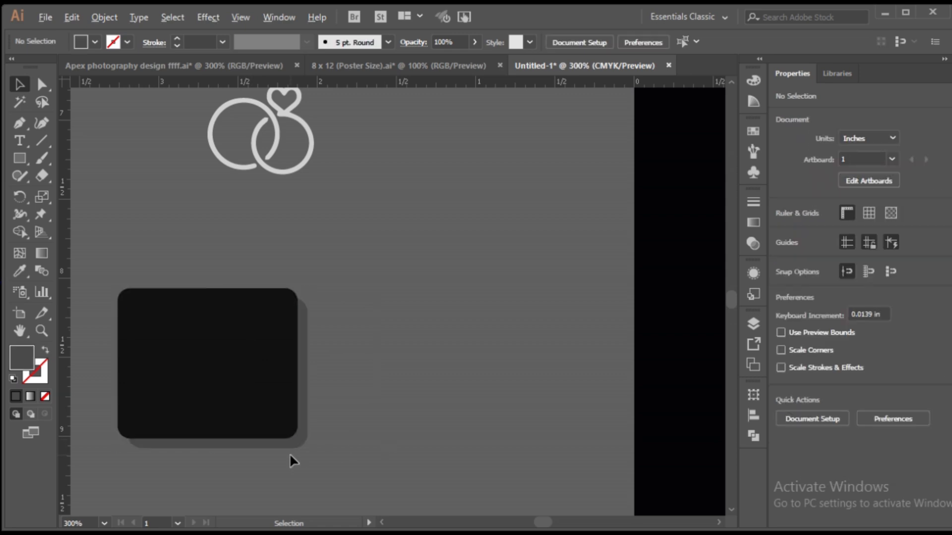
Tighten the offset between the black rectangle and its grey shadow, and group the two shapes.
{"action": "scroll", "coordinate": [292, 456], "scroll_direction": "up", "scroll_amount": 5}
{"action": "left_click_drag", "start_coordinate": [263, 341], "coordinate": [285, 344]}
{"action": "left_click", "coordinate": [468, 386]}
{"action": "scroll", "coordinate": [469, 385], "scroll_direction": "down", "scroll_amount": 6}
{"action": "left_click_drag", "start_coordinate": [494, 338], "coordinate": [408, 390]}
{"action": "key", "text": "ctrl+x"}
{"action": "key", "text": "ctrl+f"}
{"action": "key", "text": "ctrl+g"}
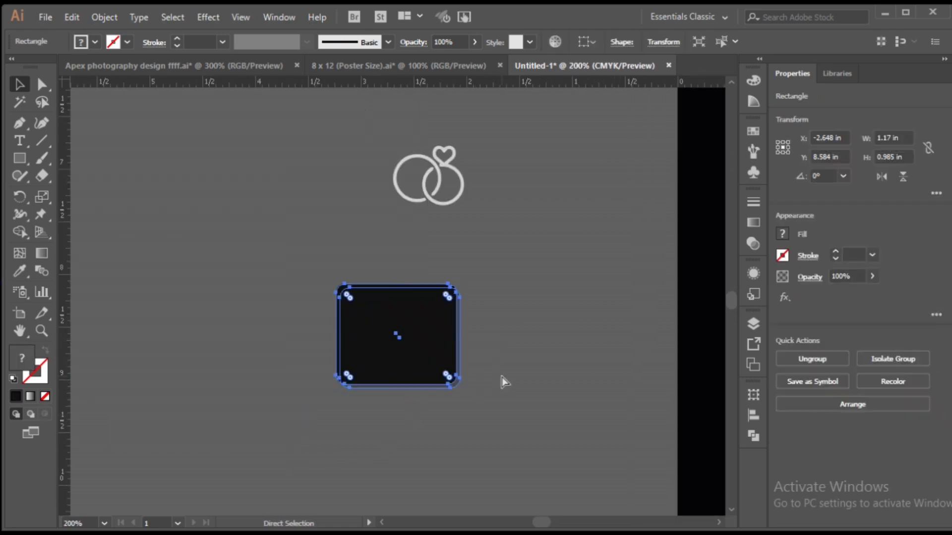
{"action": "left_click", "coordinate": [500, 381]}
Reposition the grouped rounded rectangle beside the poster and place a duplicate below it.
{"action": "scroll", "coordinate": [383, 333], "scroll_direction": "down", "scroll_amount": 3}
{"action": "left_click_drag", "start_coordinate": [374, 382], "coordinate": [246, 344]}
{"action": "left_click", "coordinate": [259, 304]}
{"action": "mouse_move", "coordinate": [280, 376]}
{"action": "left_mouse_down"}
{"action": "mouse_move", "coordinate": [375, 375]}
{"action": "mouse_move", "coordinate": [261, 376]}
{"action": "left_mouse_up"}
{"action": "left_click_drag", "start_coordinate": [292, 309], "coordinate": [264, 356]}
{"action": "left_click", "coordinate": [295, 458]}
{"action": "left_click_drag", "start_coordinate": [448, 472], "coordinate": [362, 448]}
Cut the "Studio" line, including its empty row, out of the text block beside the poster.
{"action": "left_click_drag", "start_coordinate": [444, 331], "coordinate": [255, 489]}
{"action": "left_click_drag", "start_coordinate": [437, 144], "coordinate": [462, 230]}
{"action": "scroll", "coordinate": [421, 178], "scroll_direction": "up", "scroll_amount": 7}
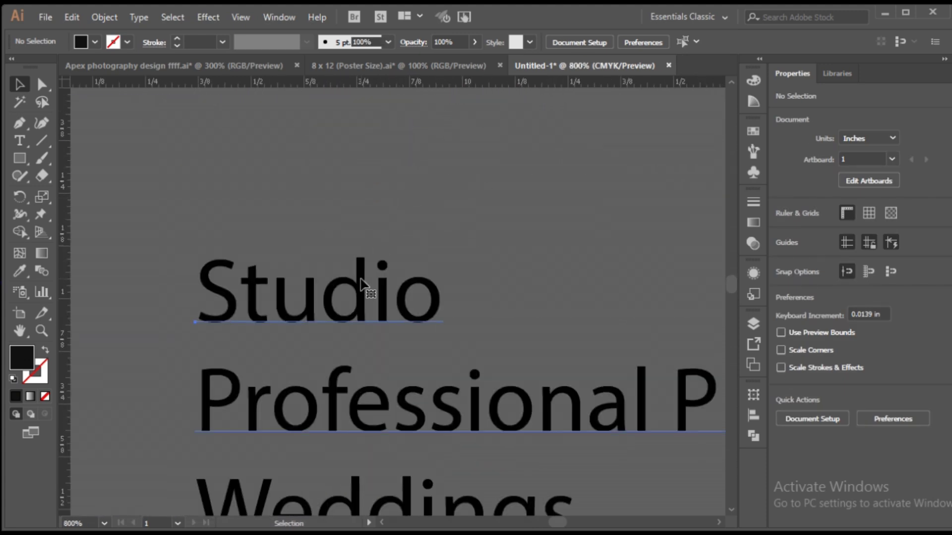
{"action": "double_click", "coordinate": [370, 288]}
{"action": "left_click_drag", "start_coordinate": [438, 296], "coordinate": [203, 300]}
{"action": "key", "text": "BackSpace"}
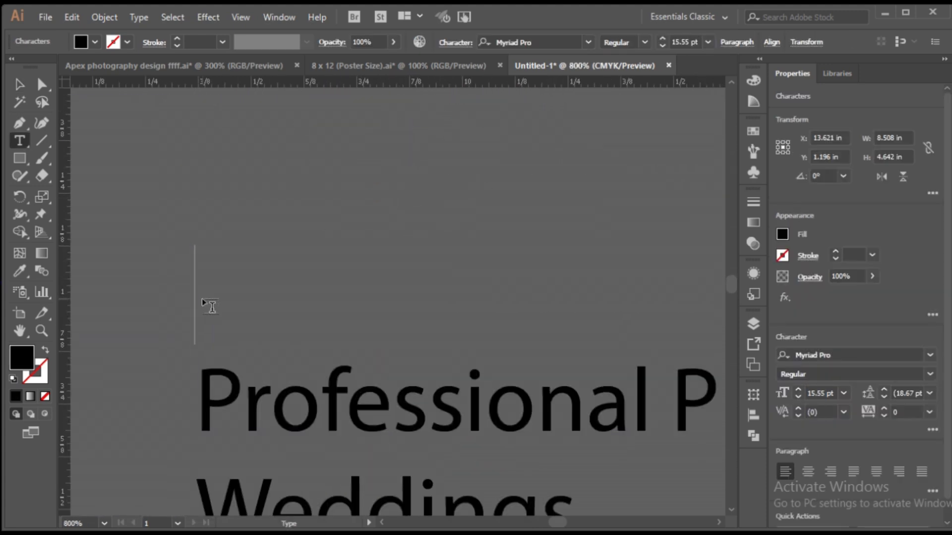
{"action": "key", "text": "BackSpace"}
{"action": "key", "text": "Escape"}
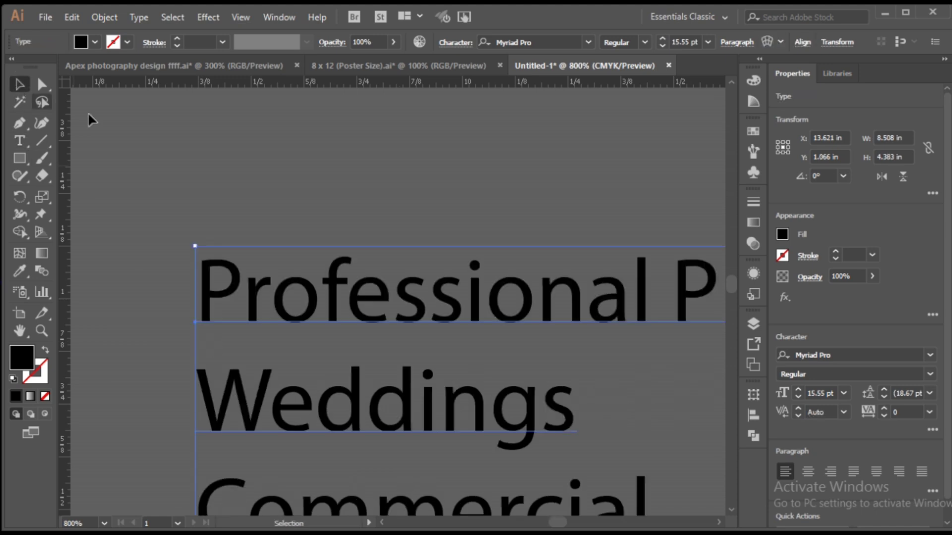
Paste "Studio" as a separate text object above the text block.
{"action": "left_click", "coordinate": [92, 121]}
{"action": "key", "text": "t"}
{"action": "left_click", "coordinate": [106, 162]}
{"action": "key", "text": "ctrl+v"}
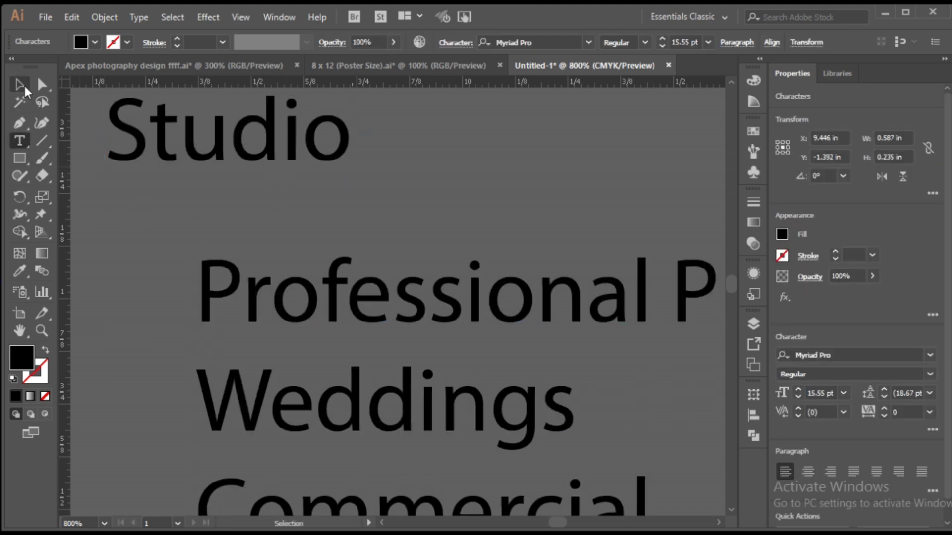
{"action": "left_click", "coordinate": [25, 88]}
Give the "Studio" text the script font sampled from the black Memories text and enlarge it to about 34 pt.
{"action": "scroll", "coordinate": [611, 212], "scroll_direction": "down", "scroll_amount": 3, "text": "alt"}
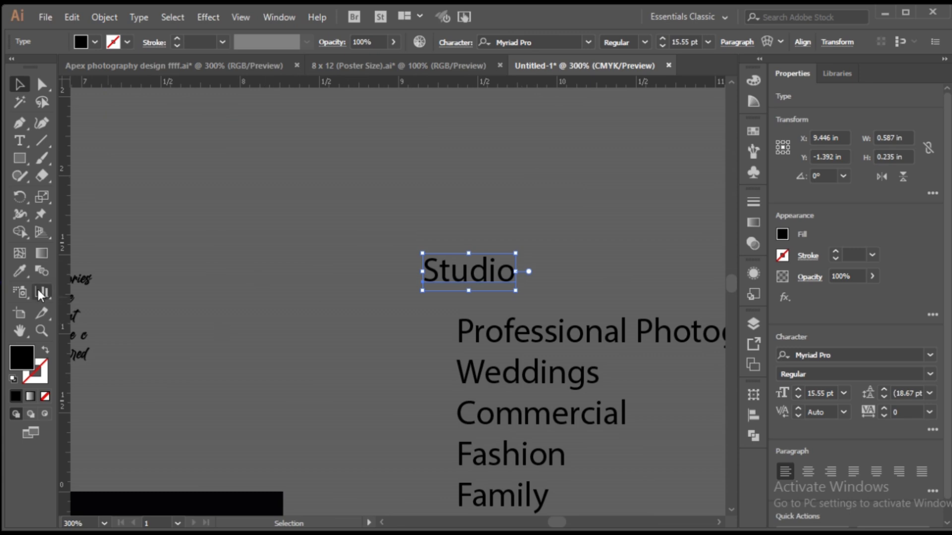
{"action": "left_click", "coordinate": [94, 282]}
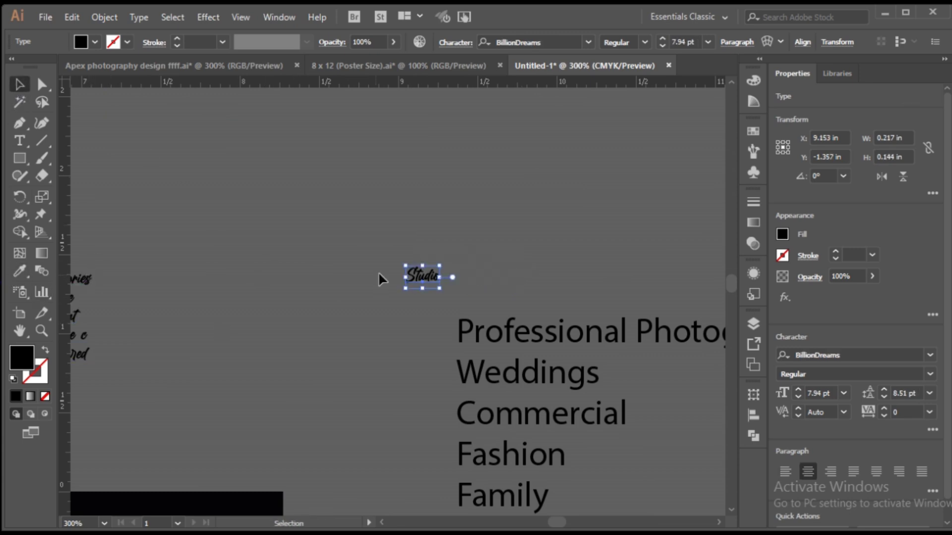
{"action": "left_click_drag", "start_coordinate": [440, 289], "coordinate": [497, 347]}
{"action": "left_click_drag", "start_coordinate": [321, 372], "coordinate": [482, 237]}
{"action": "scroll", "coordinate": [451, 285], "scroll_direction": "down", "scroll_amount": 2}
{"action": "left_click_drag", "start_coordinate": [498, 183], "coordinate": [508, 264]}
Fill the "Studio" script text with white (FFFFFF) and enlarge it over the poster's lower half.
{"action": "double_click", "coordinate": [21, 357]}
{"action": "left_click", "coordinate": [287, 172]}
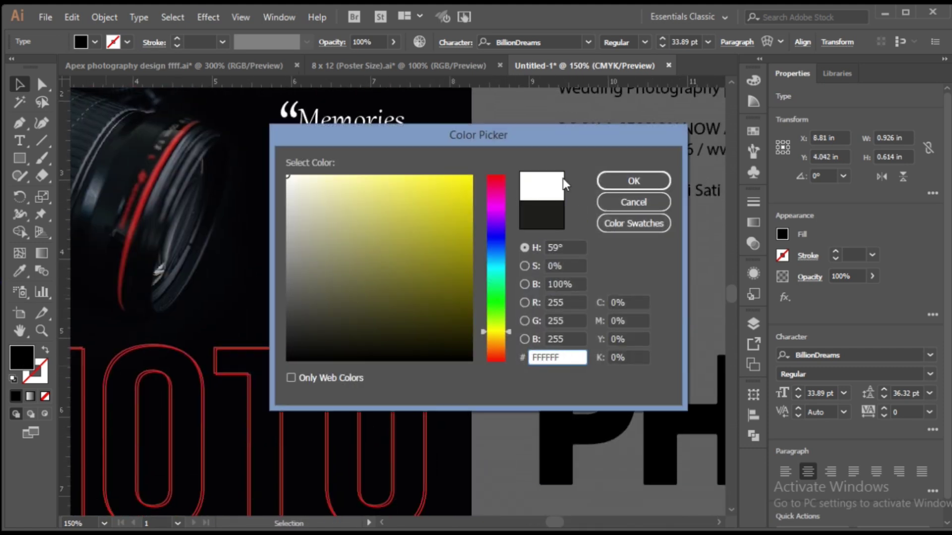
{"action": "left_click", "coordinate": [633, 181]}
{"action": "scroll", "coordinate": [617, 189], "scroll_direction": "down", "scroll_amount": 2}
{"action": "left_click", "coordinate": [611, 230]}
{"action": "left_click", "coordinate": [583, 219]}
{"action": "left_click_drag", "start_coordinate": [588, 227], "coordinate": [323, 129]}
{"action": "scroll", "coordinate": [466, 340], "scroll_direction": "up", "scroll_amount": 3}
Move the two outlined PHOTO copies off the poster and separate them from each other.
{"action": "left_click", "coordinate": [523, 359]}
{"action": "scroll", "coordinate": [523, 360], "scroll_direction": "up", "scroll_amount": 7}
{"action": "scroll", "coordinate": [496, 368], "scroll_direction": "down", "scroll_amount": 7}
{"action": "left_click_drag", "start_coordinate": [343, 171], "coordinate": [517, 350]}
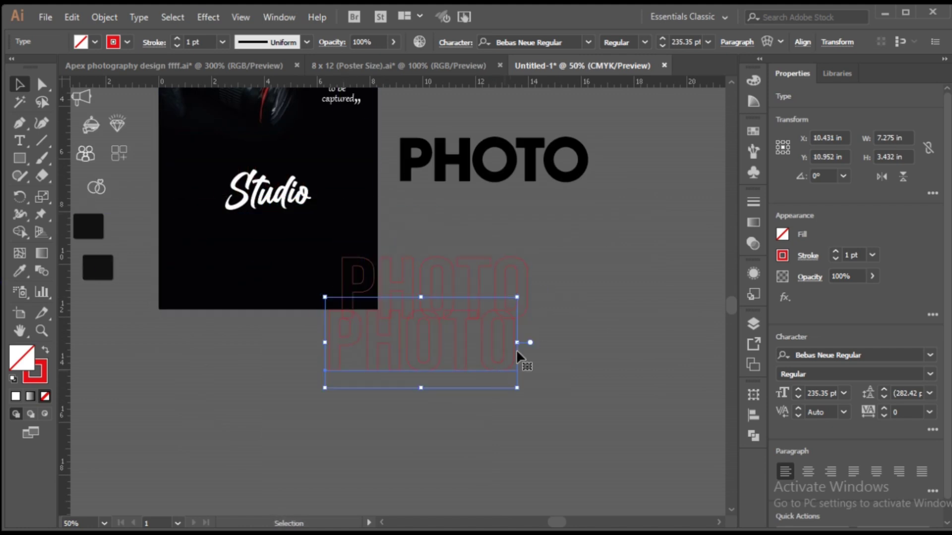
{"action": "left_click_drag", "start_coordinate": [455, 442], "coordinate": [454, 441]}
Try to give an outlined PHOTO copy a solid fill colour.
{"action": "left_click", "coordinate": [134, 389]}
{"action": "left_click", "coordinate": [377, 355]}
{"action": "left_click", "coordinate": [257, 362]}
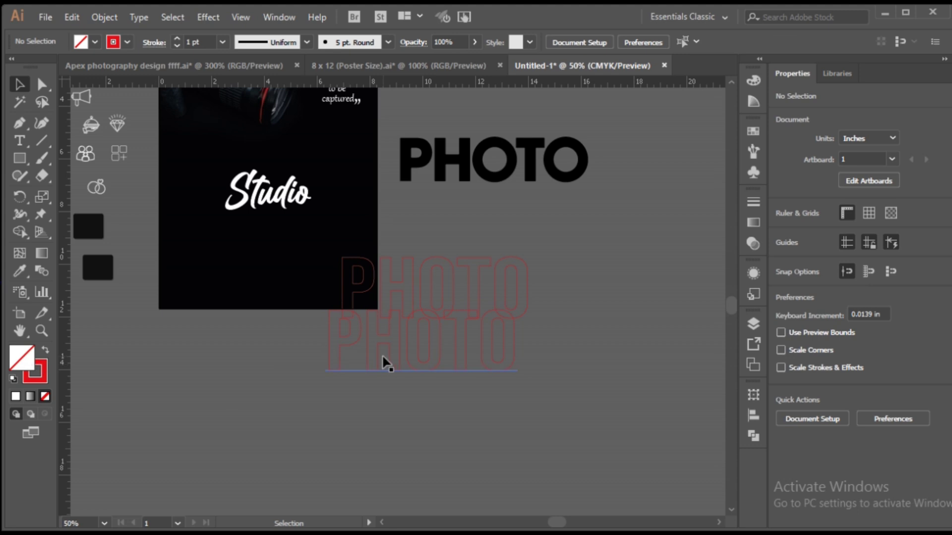
{"action": "left_click_drag", "start_coordinate": [454, 412], "coordinate": [454, 412]}
{"action": "double_click", "coordinate": [25, 363]}
{"action": "left_click_drag", "start_coordinate": [392, 317], "coordinate": [485, 375]}
{"action": "left_click", "coordinate": [611, 184]}
{"action": "left_click", "coordinate": [512, 279]}
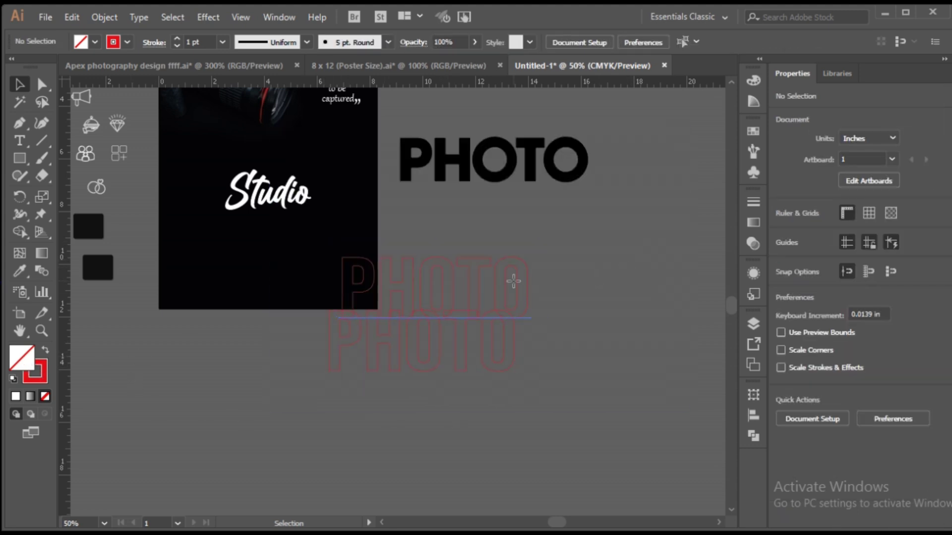
Swap the upper PHOTO copy's fill and stroke, and set its stroke colour to red (E50C0C).
{"action": "left_click", "coordinate": [502, 287]}
{"action": "left_click", "coordinate": [46, 351]}
{"action": "double_click", "coordinate": [38, 374]}
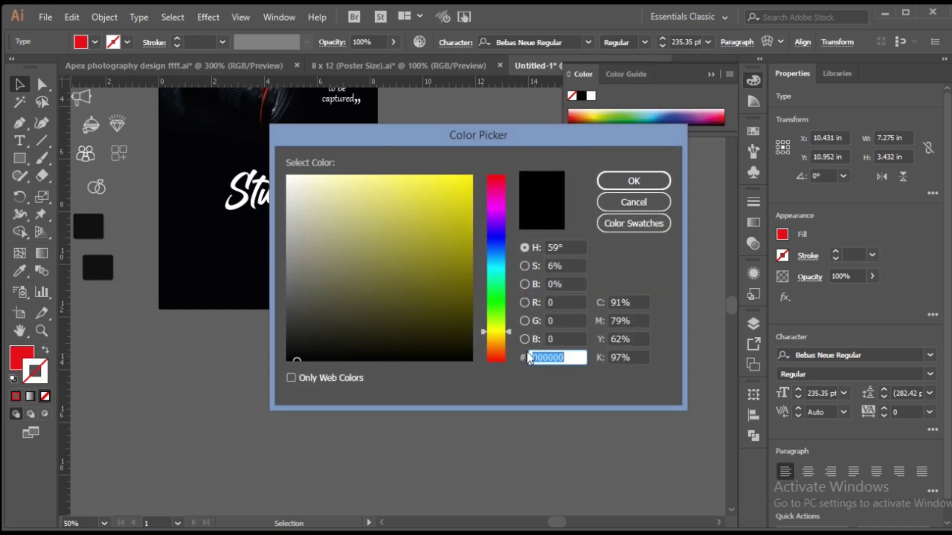
{"action": "left_click", "coordinate": [494, 177]}
{"action": "left_click", "coordinate": [465, 211]}
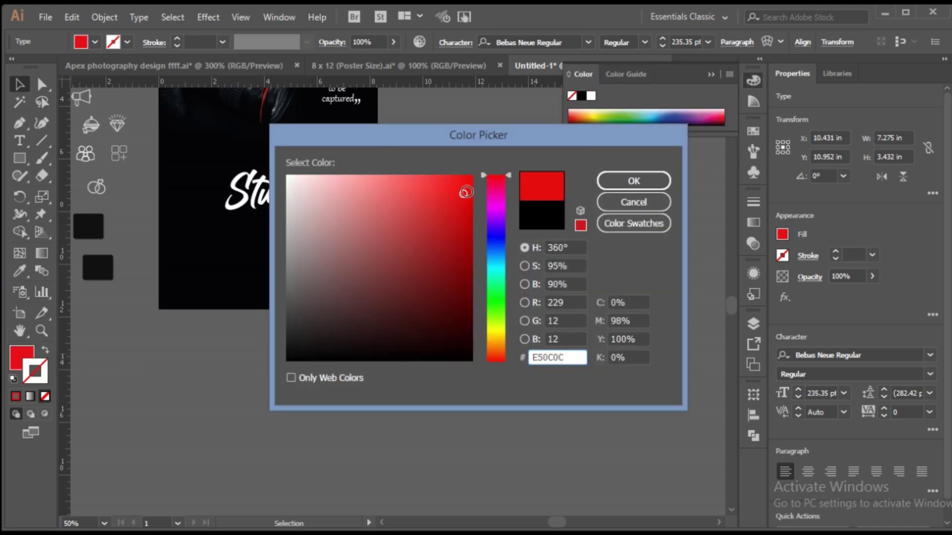
{"action": "left_click", "coordinate": [633, 181]}
Remove the lower PHOTO copy and fill the remaining one with the black sampled from the rounded rectangle.
{"action": "left_click", "coordinate": [491, 379]}
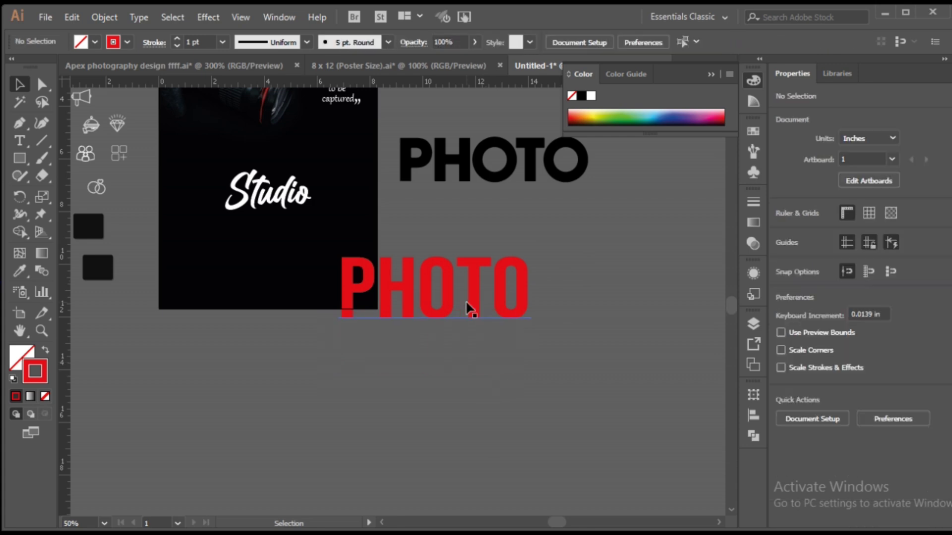
{"action": "left_click", "coordinate": [468, 308]}
{"action": "left_click", "coordinate": [20, 272]}
{"action": "left_click", "coordinate": [108, 258]}
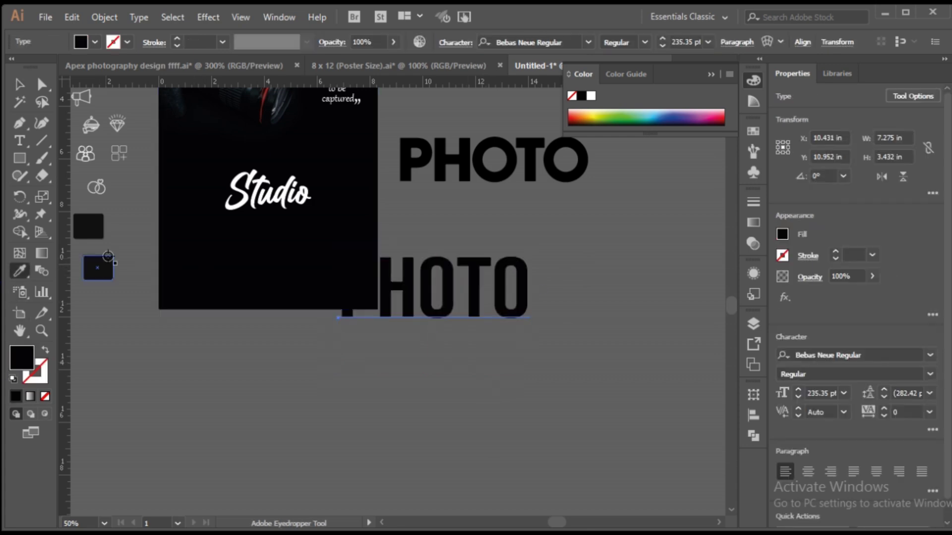
Give the black-filled PHOTO text a red stroke.
{"action": "left_click", "coordinate": [20, 85]}
{"action": "double_click", "coordinate": [22, 357]}
{"action": "left_click", "coordinate": [497, 187]}
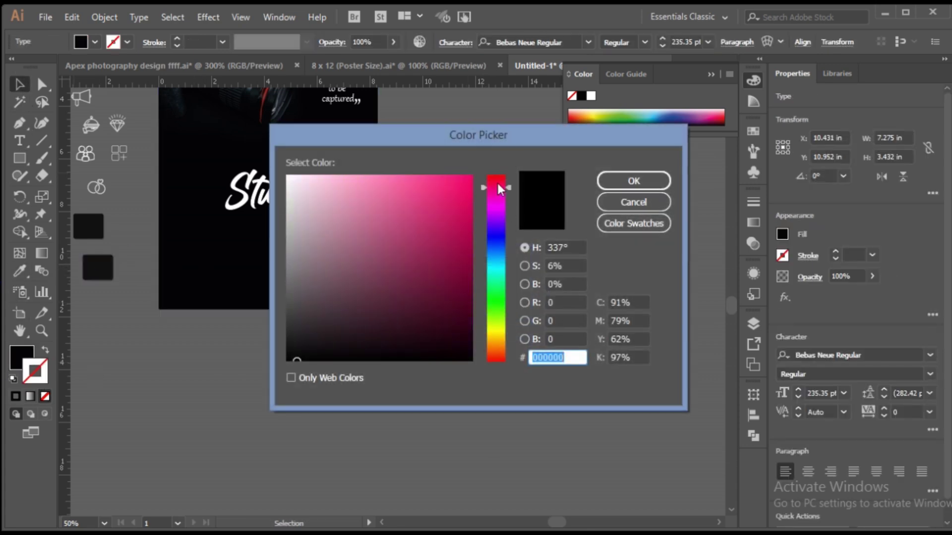
{"action": "left_click", "coordinate": [466, 190]}
{"action": "left_click", "coordinate": [605, 184]}
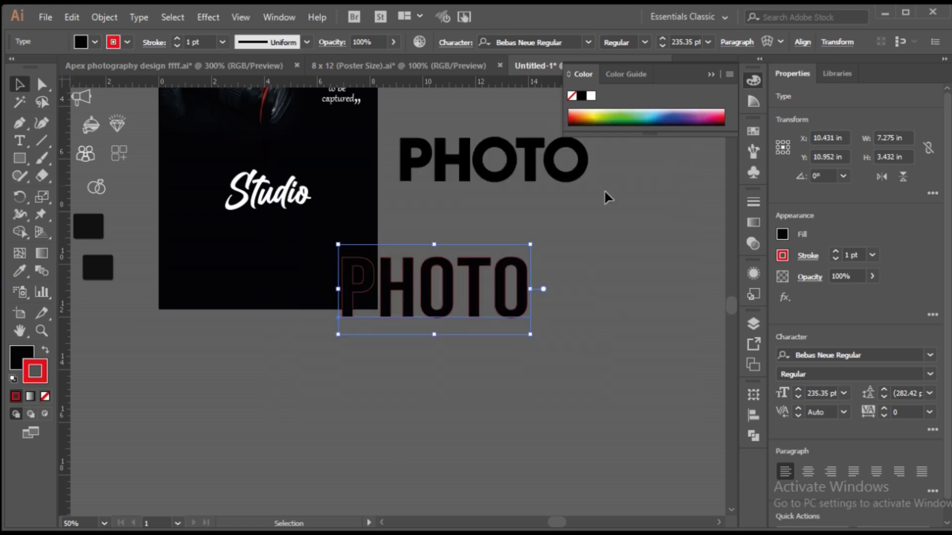
Duplicate the red-outlined PHOTO text with a slight up-left offset, then move both onto the poster as a group.
{"action": "scroll", "coordinate": [516, 300], "scroll_direction": "up", "scroll_amount": 5}
{"action": "left_click_drag", "start_coordinate": [546, 369], "coordinate": [540, 366]}
{"action": "scroll", "coordinate": [540, 366], "scroll_direction": "down", "scroll_amount": 4}
{"action": "left_click_drag", "start_coordinate": [599, 304], "coordinate": [240, 268]}
{"action": "key", "text": "ctrl+g"}
{"action": "left_click", "coordinate": [490, 465]}
Inspect the doubled red outline of the PHOTO headline up close.
{"action": "scroll", "coordinate": [561, 371], "scroll_direction": "up", "scroll_amount": 3}
{"action": "scroll", "coordinate": [560, 370], "scroll_direction": "up", "scroll_amount": 1}
{"action": "left_click", "coordinate": [369, 337]}
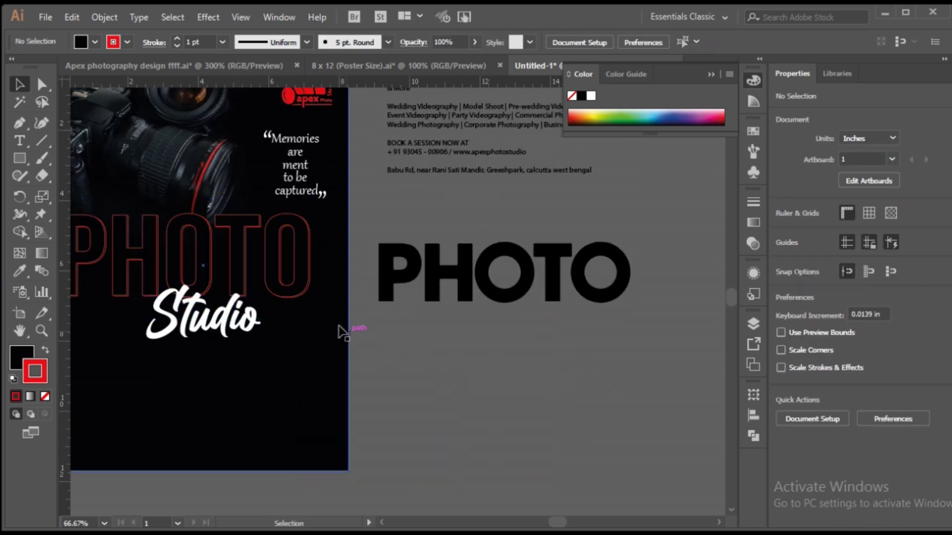
{"action": "scroll", "coordinate": [246, 224], "scroll_direction": "up", "scroll_amount": 4}
{"action": "scroll", "coordinate": [467, 270], "scroll_direction": "down", "scroll_amount": 4}
{"action": "scroll", "coordinate": [581, 360], "scroll_direction": "up", "scroll_amount": 5}
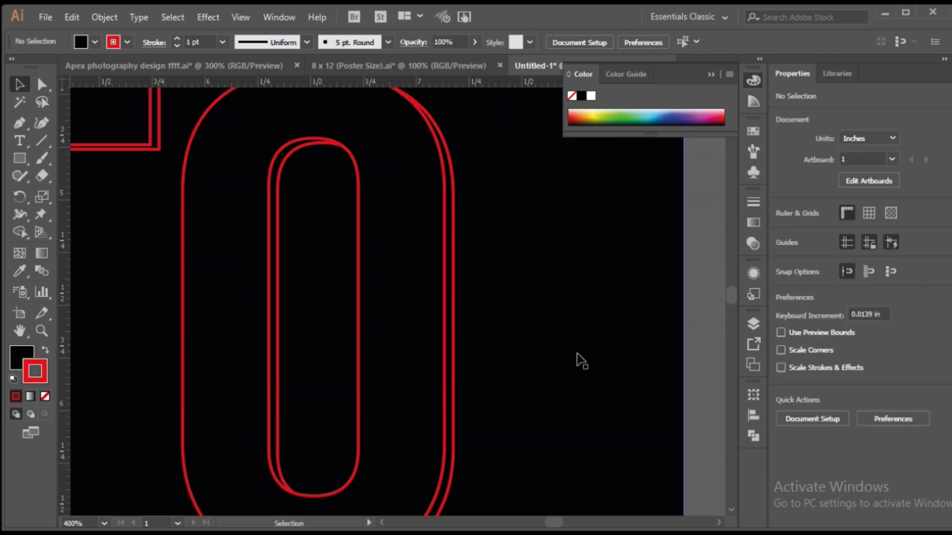
{"action": "scroll", "coordinate": [601, 374], "scroll_direction": "down", "scroll_amount": 5}
{"action": "scroll", "coordinate": [570, 333], "scroll_direction": "up", "scroll_amount": 1}
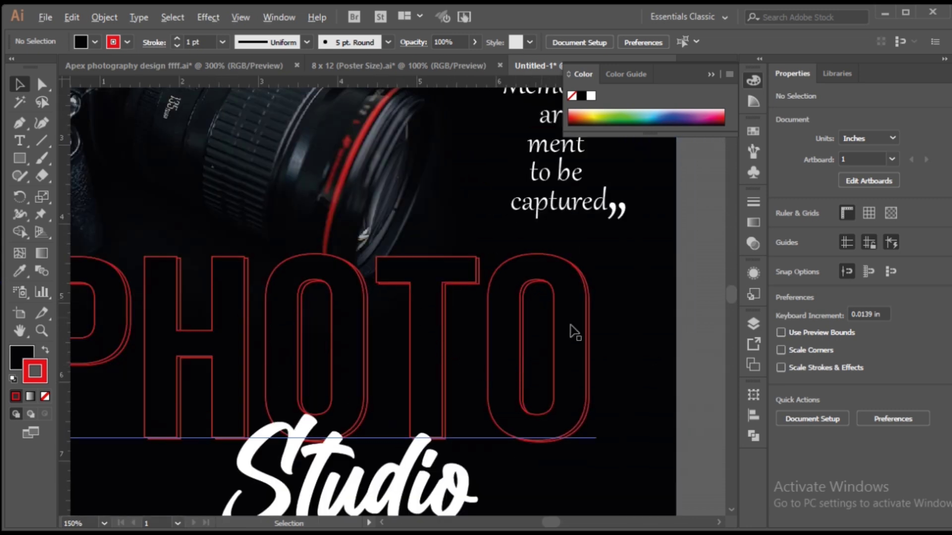
Change the stacking order where the camera lens overlaps the PHOTO headline.
{"action": "scroll", "coordinate": [470, 254], "scroll_direction": "down", "scroll_amount": 2}
{"action": "right_click", "coordinate": [467, 248]}
{"action": "left_click", "coordinate": [459, 368]}
{"action": "left_click", "coordinate": [661, 421]}
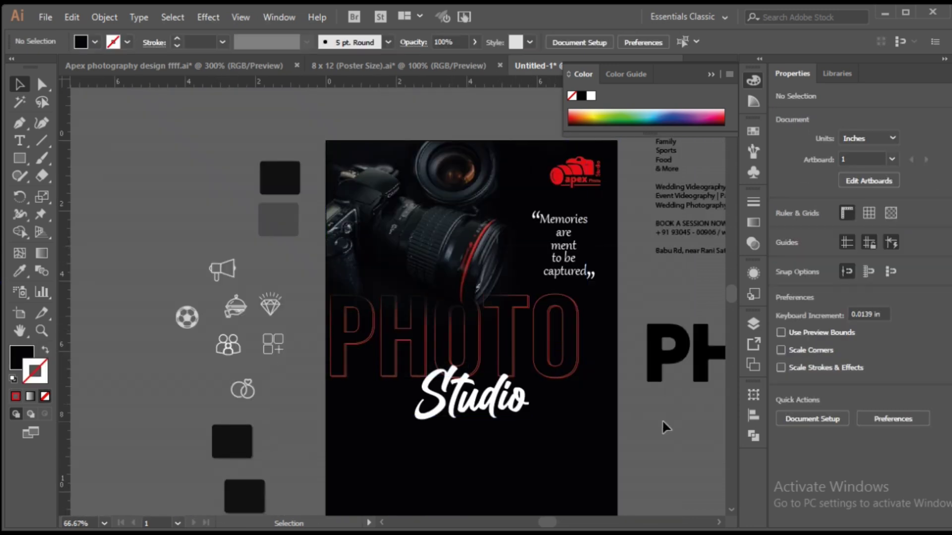
Move the PHOTO headline to the right so it sits centred across the poster.
{"action": "scroll", "coordinate": [622, 410], "scroll_direction": "up", "scroll_amount": 2}
{"action": "scroll", "coordinate": [530, 304], "scroll_direction": "down", "scroll_amount": 2}
{"action": "scroll", "coordinate": [533, 307], "scroll_direction": "up", "scroll_amount": 1}
{"action": "left_click_drag", "start_coordinate": [530, 310], "coordinate": [544, 307]}
{"action": "left_click", "coordinate": [613, 381]}
Move the "Studio" text up over the headline's lower edge and nudge the PHOTO headline slightly down.
{"action": "left_click_drag", "start_coordinate": [405, 373], "coordinate": [404, 351]}
{"action": "left_click", "coordinate": [629, 407]}
{"action": "left_click_drag", "start_coordinate": [642, 422], "coordinate": [598, 392]}
{"action": "scroll", "coordinate": [599, 432], "scroll_direction": "down", "scroll_amount": 1}
{"action": "left_click_drag", "start_coordinate": [599, 438], "coordinate": [602, 419]}
{"action": "left_click_drag", "start_coordinate": [516, 326], "coordinate": [516, 331]}
{"action": "left_click", "coordinate": [579, 357]}
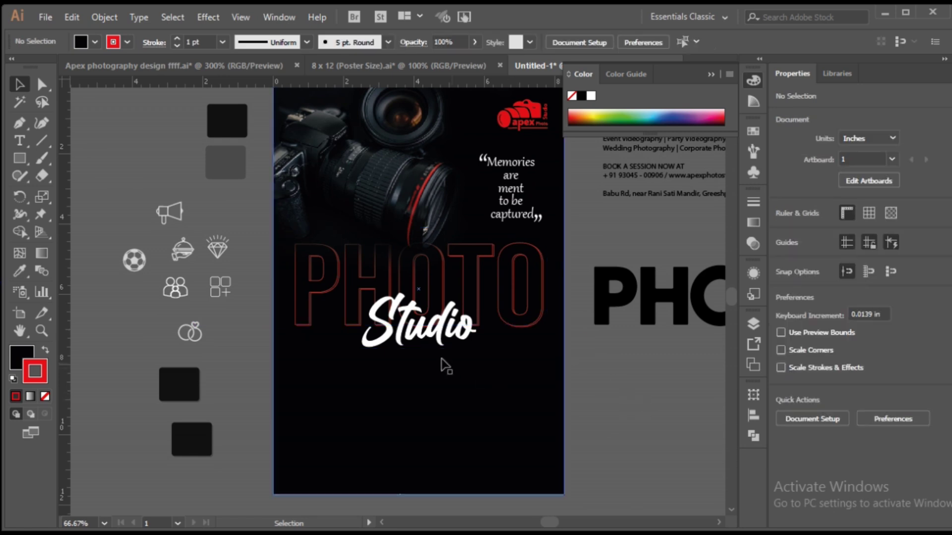
Shrink the white "Studio" text to about 103 pt over the PHOTO headline.
{"action": "left_click", "coordinate": [444, 350]}
{"action": "scroll", "coordinate": [445, 351], "scroll_direction": "up", "scroll_amount": 1}
{"action": "left_click_drag", "start_coordinate": [496, 385], "coordinate": [481, 376]}
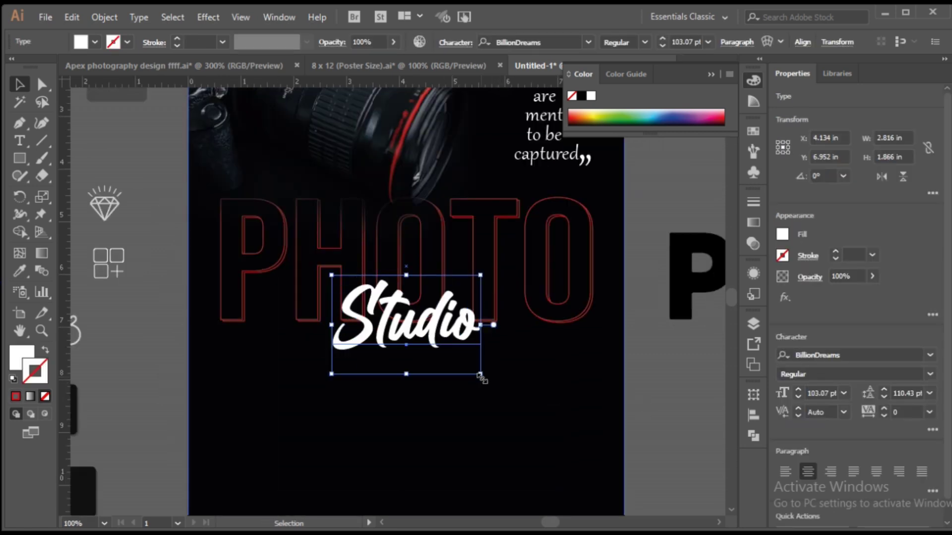
{"action": "left_click", "coordinate": [503, 403]}
Copy the "Professional Photography Studio" line and delete it from the text block beside the poster.
{"action": "scroll", "coordinate": [453, 212], "scroll_direction": "down", "scroll_amount": 3}
{"action": "scroll", "coordinate": [565, 220], "scroll_direction": "up", "scroll_amount": 4}
{"action": "double_click", "coordinate": [565, 223]}
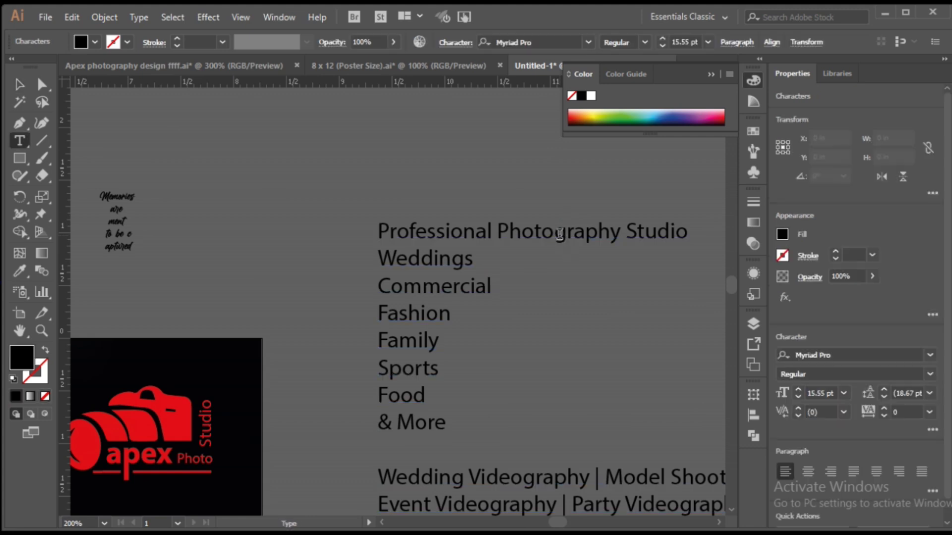
{"action": "triple_click", "coordinate": [563, 236]}
{"action": "key", "text": "ctrl+c"}
{"action": "key", "text": "BackSpace"}
Paste "Professional Photography Studio" as a separate text object above the poster.
{"action": "left_click", "coordinate": [20, 86]}
{"action": "left_click", "coordinate": [169, 152]}
{"action": "left_click", "coordinate": [20, 141]}
{"action": "left_click", "coordinate": [149, 165]}
{"action": "key", "text": "ctrl+v"}
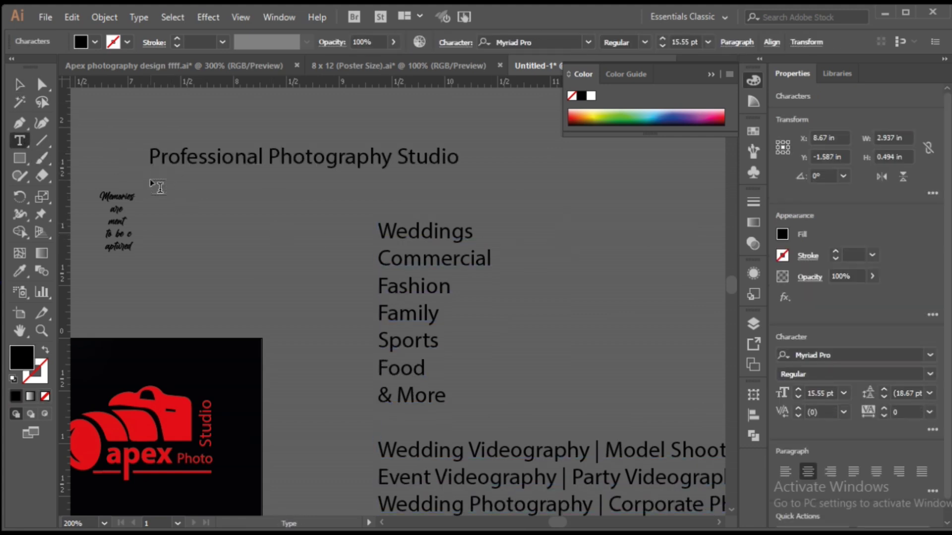
{"action": "left_click", "coordinate": [21, 85]}
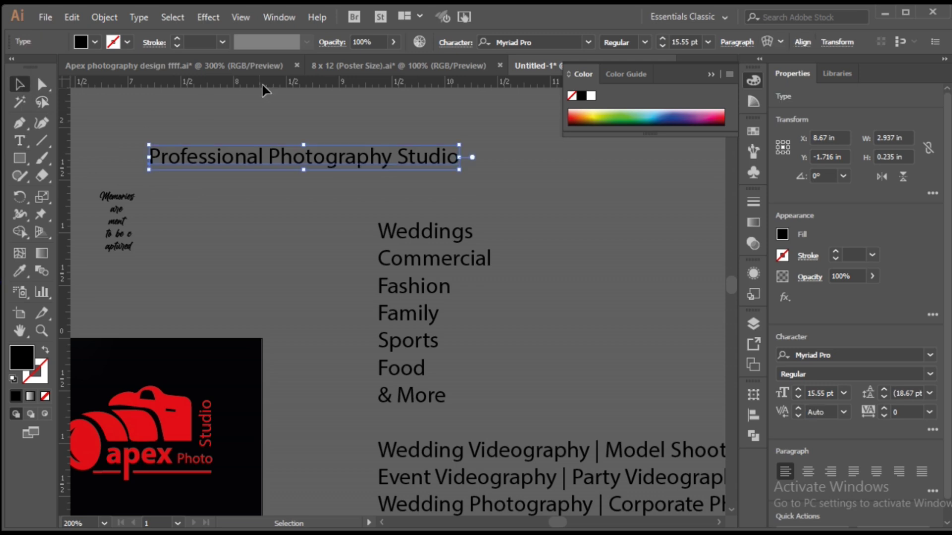
Set the "Professional Photography Studio" line to all caps in the Semibold style.
{"action": "left_click", "coordinate": [455, 42]}
{"action": "left_click", "coordinate": [318, 194]}
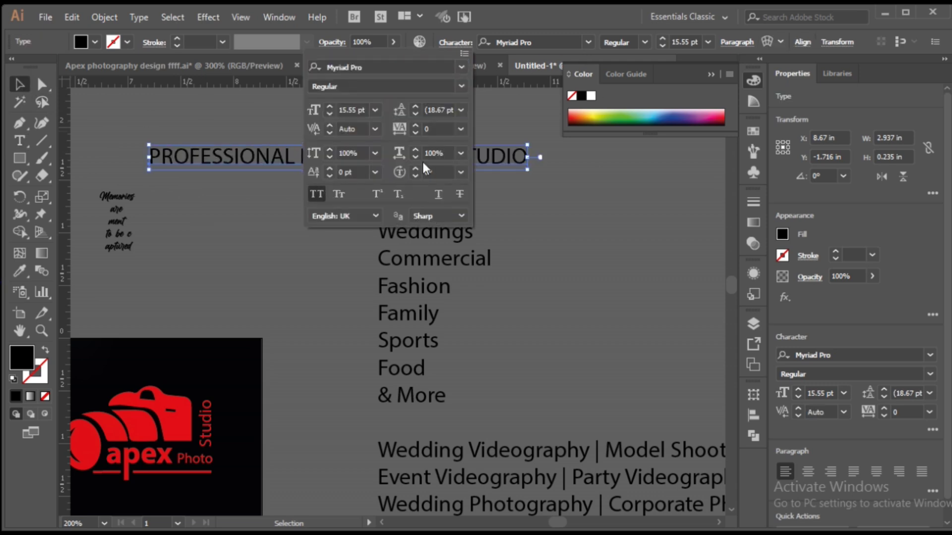
{"action": "left_click", "coordinate": [210, 206]}
{"action": "left_click", "coordinate": [645, 42]}
{"action": "left_click", "coordinate": [629, 183]}
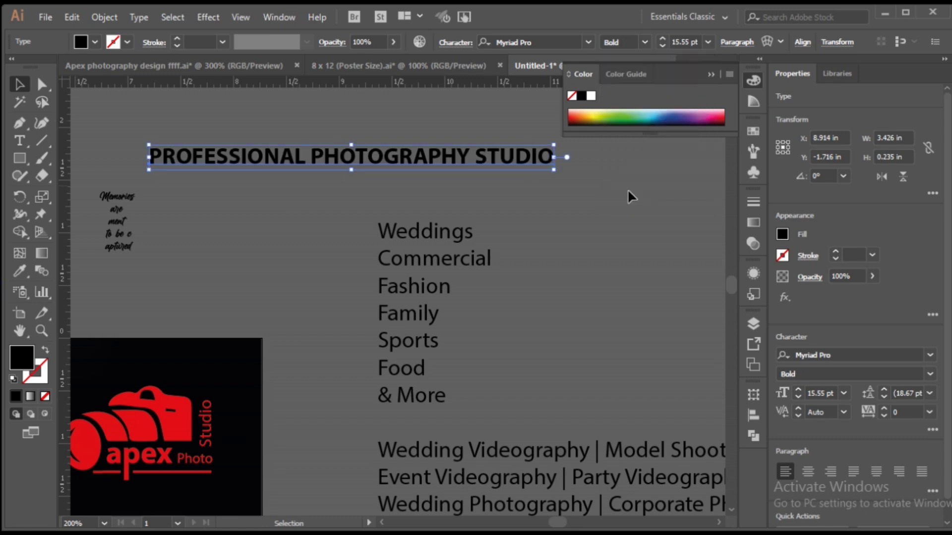
{"action": "left_click", "coordinate": [644, 42]}
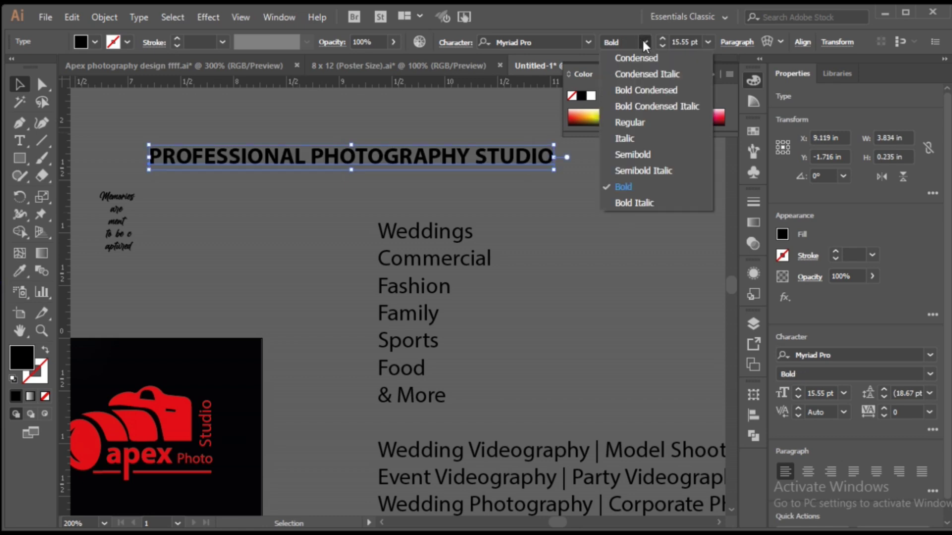
{"action": "left_click", "coordinate": [632, 153]}
Enlarge the PROFESSIONAL PHOTOGRAPHY STUDIO line to about 29.8 pt and place it across the poster below "Studio".
{"action": "scroll", "coordinate": [654, 197], "scroll_direction": "down", "scroll_amount": 1}
{"action": "scroll", "coordinate": [534, 182], "scroll_direction": "down", "scroll_amount": 1}
{"action": "left_click_drag", "start_coordinate": [499, 174], "coordinate": [412, 476]}
{"action": "left_click_drag", "start_coordinate": [504, 310], "coordinate": [491, 415]}
Apply the logo's red to the PROFESSIONAL PHOTOGRAPHY STUDIO line with the Eyedropper.
{"action": "left_click", "coordinate": [20, 271]}
{"action": "scroll", "coordinate": [461, 140], "scroll_direction": "up", "scroll_amount": 5}
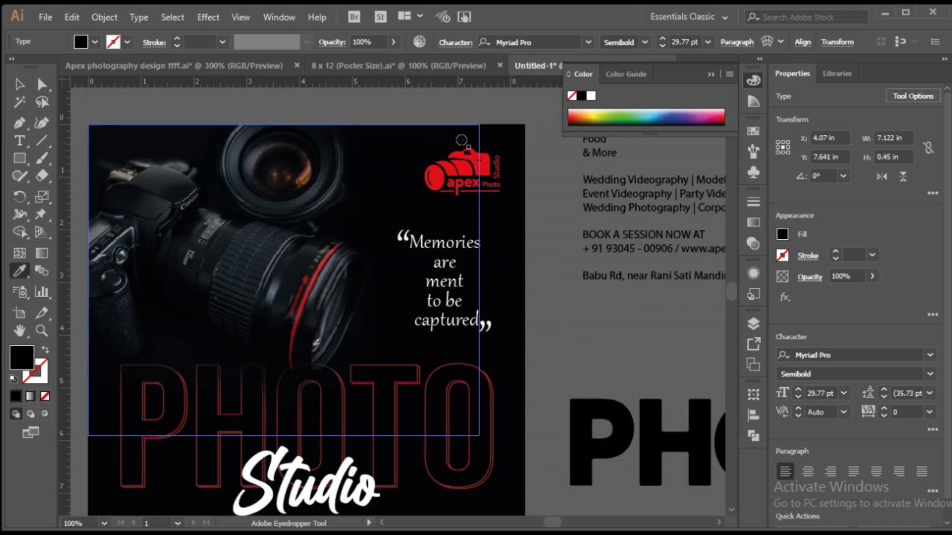
{"action": "key", "text": "v"}
{"action": "scroll", "coordinate": [538, 268], "scroll_direction": "down", "scroll_amount": 4}
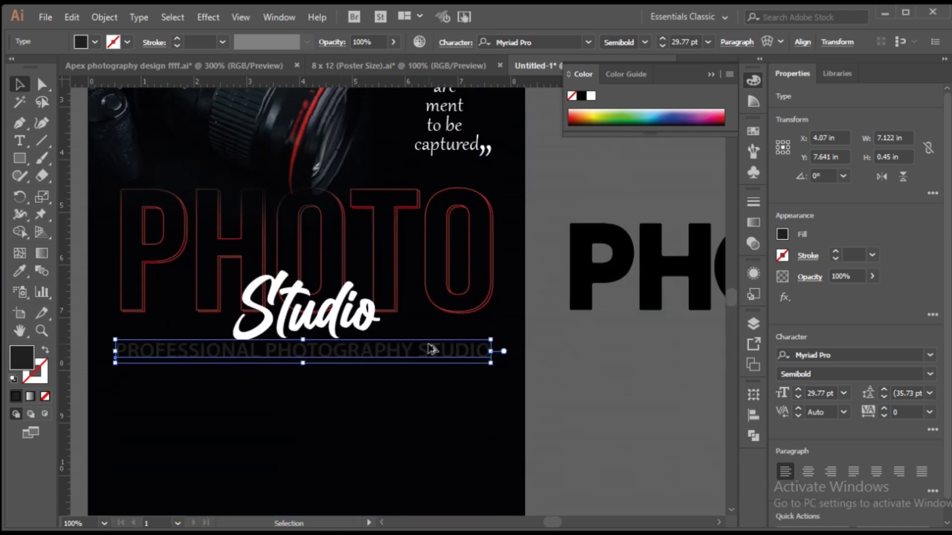
{"action": "scroll", "coordinate": [428, 346], "scroll_direction": "up", "scroll_amount": 4}
{"action": "scroll", "coordinate": [438, 377], "scroll_direction": "down", "scroll_amount": 3}
{"action": "scroll", "coordinate": [428, 341], "scroll_direction": "up", "scroll_amount": 8}
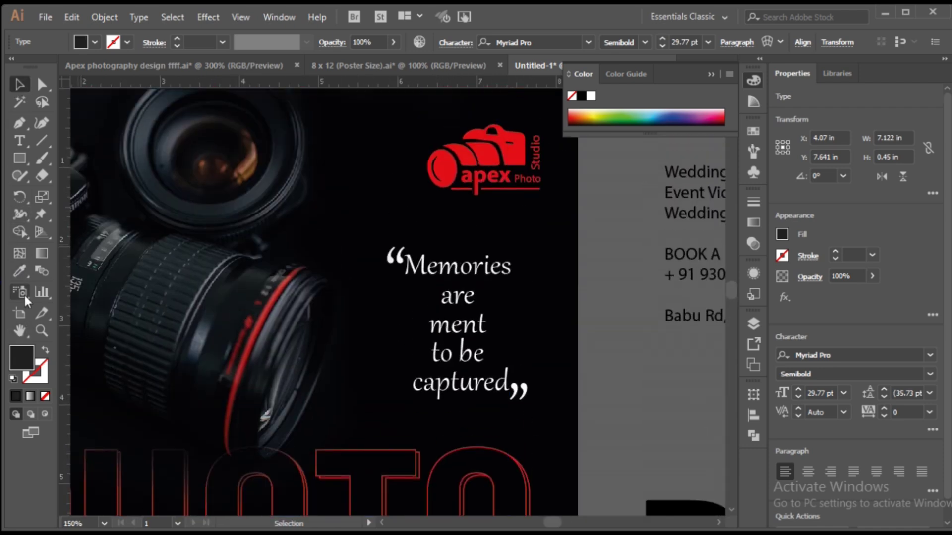
{"action": "left_click", "coordinate": [515, 153]}
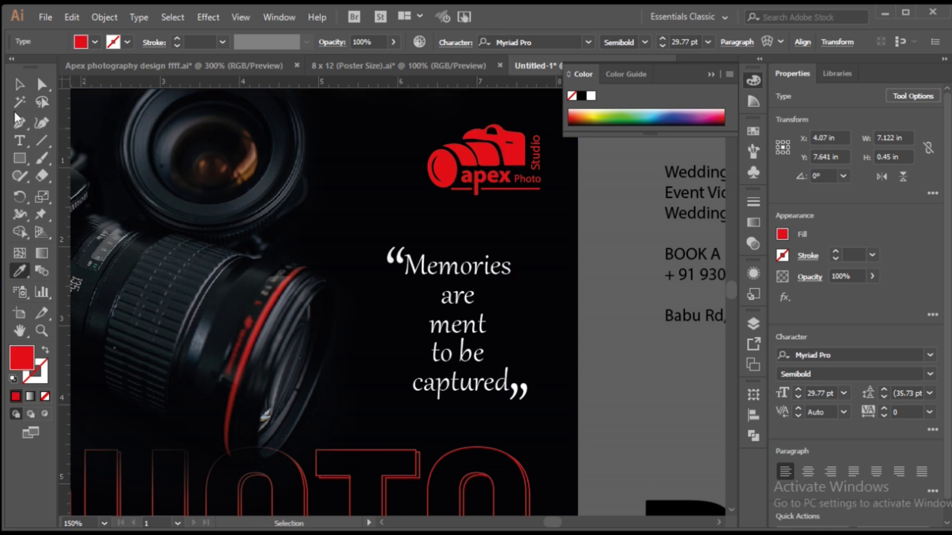
Bring the red apex logo group to the front of the artwork.
{"action": "left_click", "coordinate": [516, 168]}
{"action": "right_click", "coordinate": [522, 167]}
{"action": "mouse_move", "coordinate": [555, 327]}
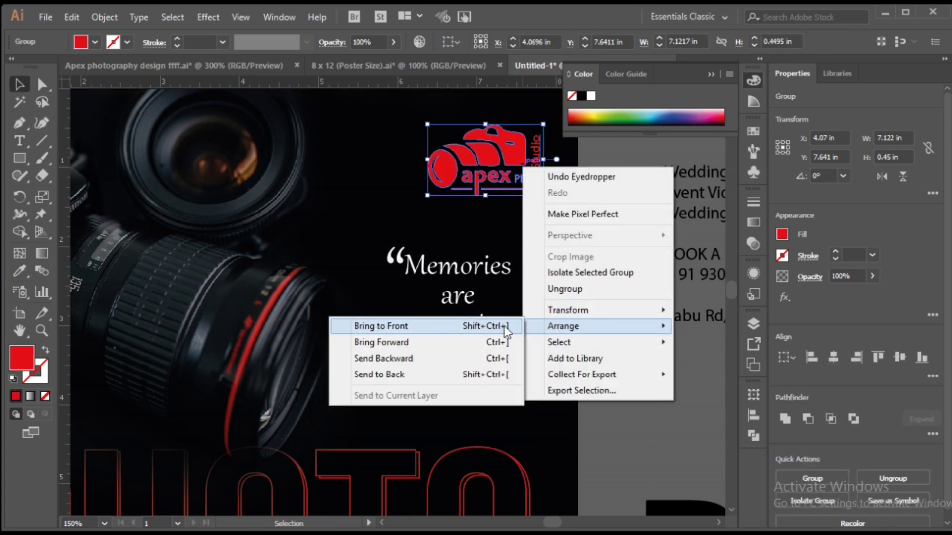
{"action": "left_click", "coordinate": [505, 327]}
{"action": "left_click", "coordinate": [633, 316]}
Check the fill colour of the PROFESSIONAL PHOTOGRAPHY STUDIO line in the colour picker.
{"action": "scroll", "coordinate": [634, 315], "scroll_direction": "down", "scroll_amount": 3}
{"action": "scroll", "coordinate": [633, 315], "scroll_direction": "down", "scroll_amount": 4}
{"action": "scroll", "coordinate": [635, 312], "scroll_direction": "down", "scroll_amount": 1}
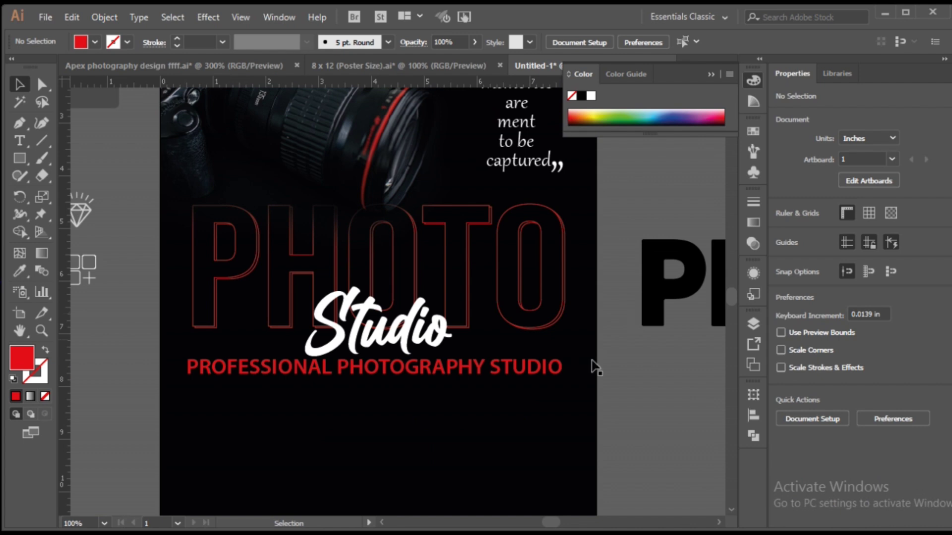
{"action": "scroll", "coordinate": [496, 369], "scroll_direction": "up", "scroll_amount": 3}
{"action": "left_click", "coordinate": [491, 364]}
{"action": "double_click", "coordinate": [22, 357]}
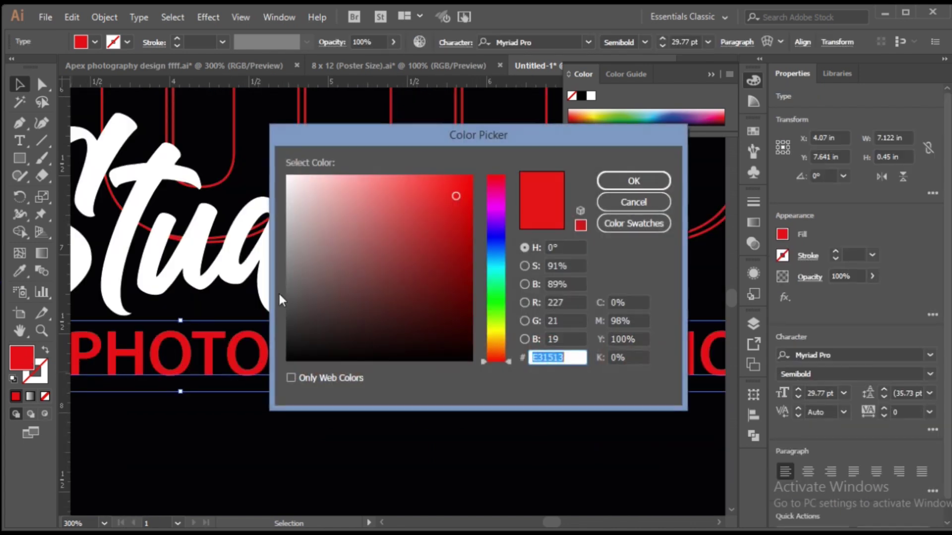
{"action": "left_click", "coordinate": [634, 181]}
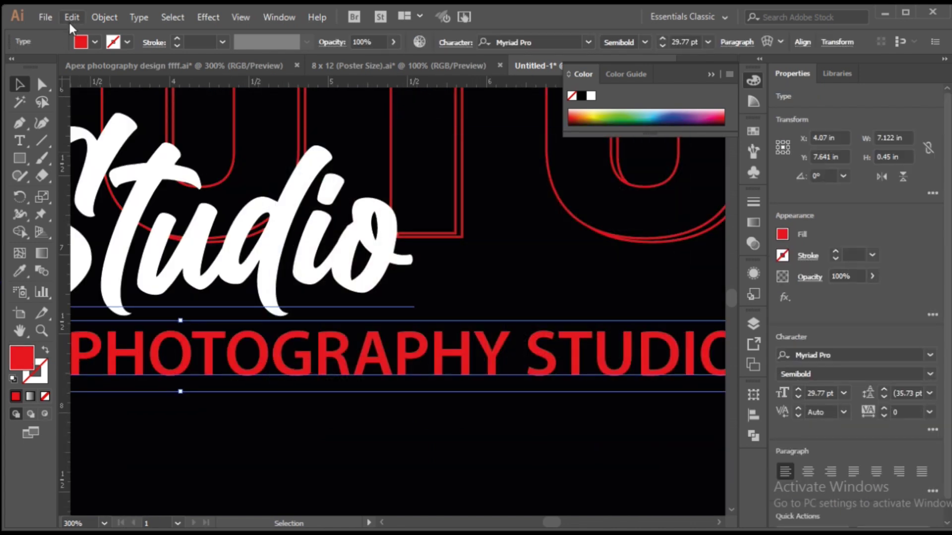
Switch the document colour mode to RGB.
{"action": "left_click", "coordinate": [72, 17]}
{"action": "mouse_move", "coordinate": [45, 17]}
{"action": "mouse_move", "coordinate": [209, 369]}
{"action": "left_click", "coordinate": [327, 384]}
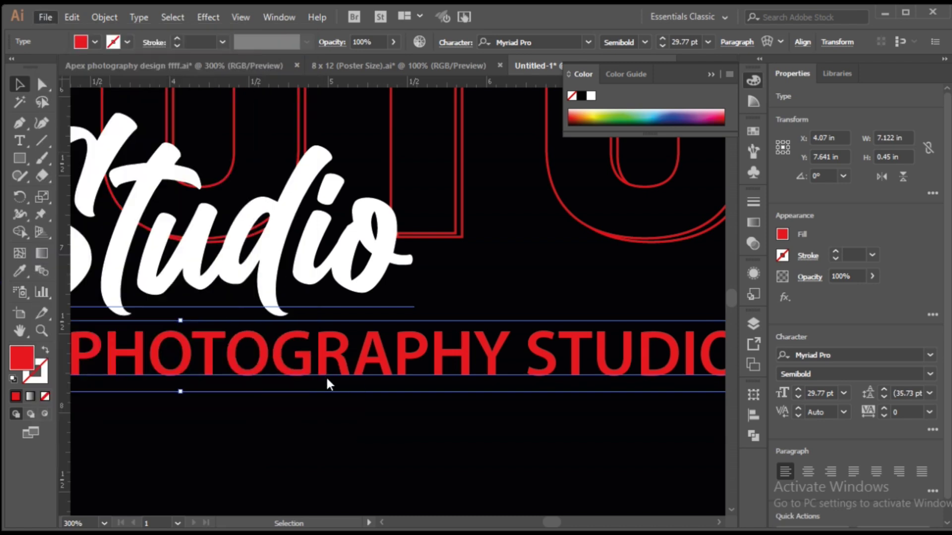
Set the fill of the PROFESSIONAL PHOTOGRAPHY STUDIO line to the brighter red F90808.
{"action": "double_click", "coordinate": [22, 358]}
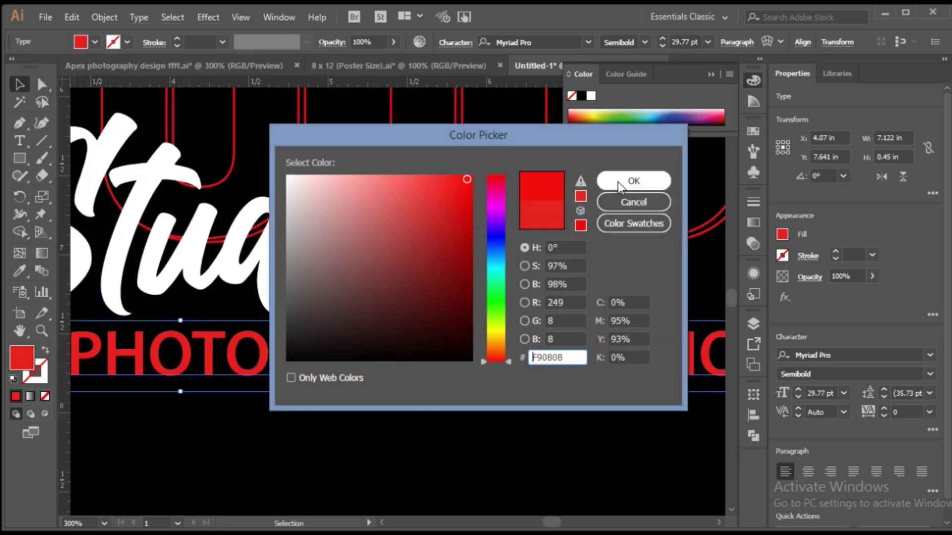
{"action": "left_click", "coordinate": [619, 186]}
{"action": "key", "text": "ctrl+minus"}
{"action": "key", "text": "ctrl+minus"}
{"action": "left_click", "coordinate": [623, 355]}
Compare the red of the subtitle with the red of the PHOTO outline at close range.
{"action": "left_click", "coordinate": [513, 218]}
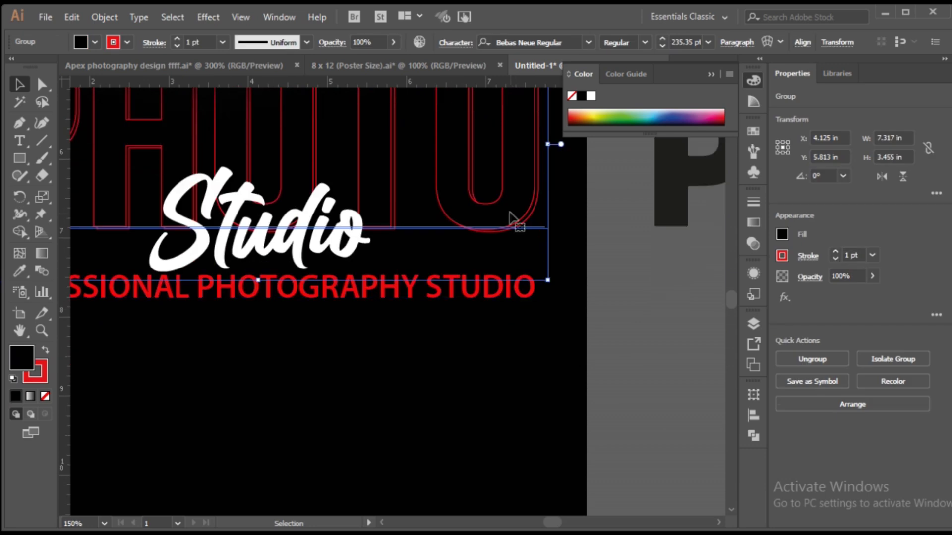
{"action": "left_click", "coordinate": [668, 360]}
{"action": "scroll", "coordinate": [669, 361], "scroll_direction": "up", "scroll_amount": 3}
{"action": "scroll", "coordinate": [507, 382], "scroll_direction": "up", "scroll_amount": 4}
{"action": "left_click_drag", "start_coordinate": [505, 384], "coordinate": [481, 182]}
{"action": "left_click", "coordinate": [647, 341]}
{"action": "scroll", "coordinate": [504, 132], "scroll_direction": "up", "scroll_amount": 5}
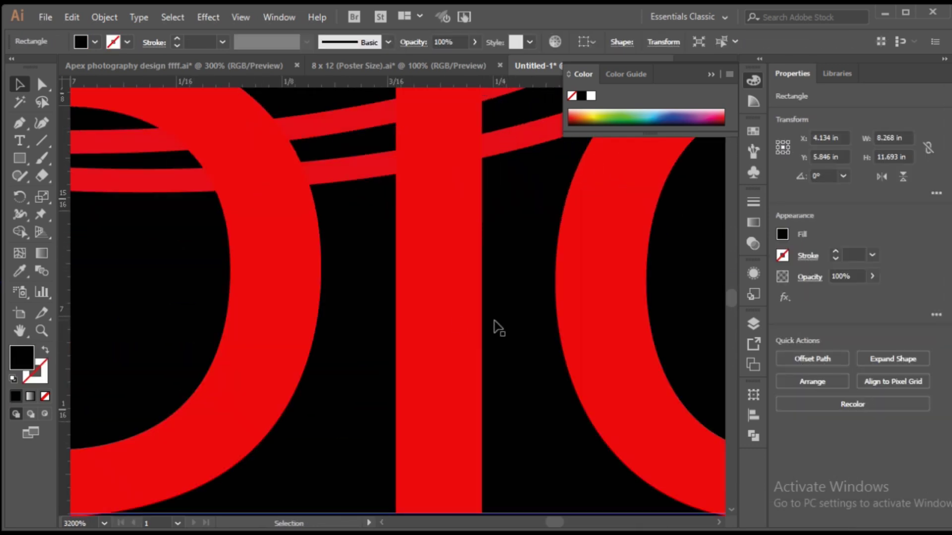
{"action": "scroll", "coordinate": [456, 320], "scroll_direction": "down", "scroll_amount": 9}
Move the subtitle down and right, and draw a red reference square about 0.32 in wide beside the poster.
{"action": "left_click_drag", "start_coordinate": [458, 318], "coordinate": [591, 433]}
{"action": "key", "text": "m"}
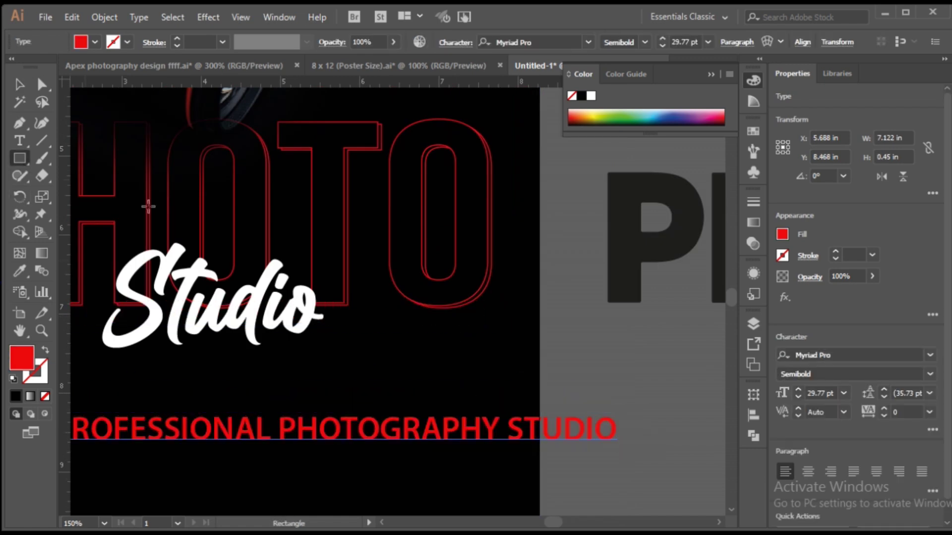
{"action": "left_click_drag", "start_coordinate": [563, 336], "coordinate": [588, 361]}
Copy the hex code F90808 from the fill of the red reference square.
{"action": "left_click", "coordinate": [350, 221]}
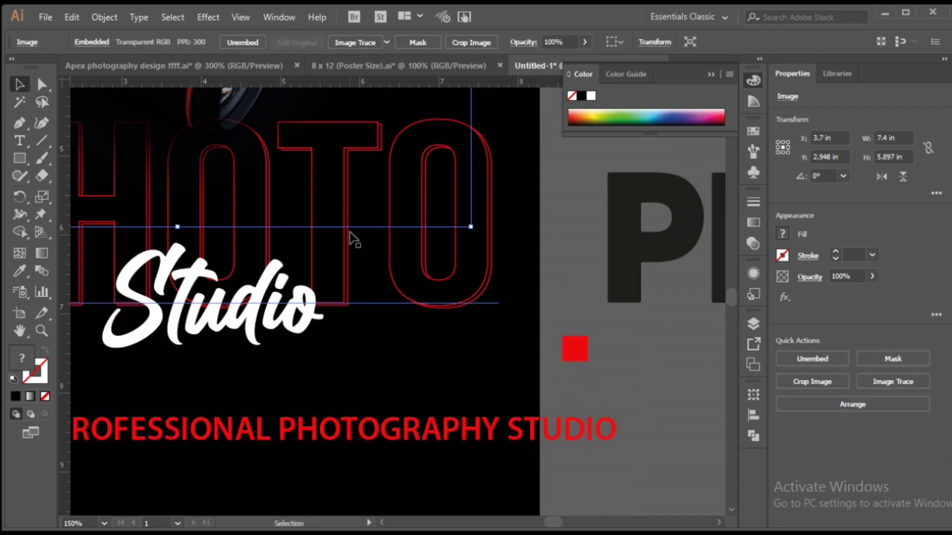
{"action": "scroll", "coordinate": [452, 265], "scroll_direction": "down", "scroll_amount": 1}
{"action": "left_click", "coordinate": [453, 266]}
{"action": "double_click", "coordinate": [462, 262]}
{"action": "left_click", "coordinate": [464, 262]}
{"action": "double_click", "coordinate": [599, 325]}
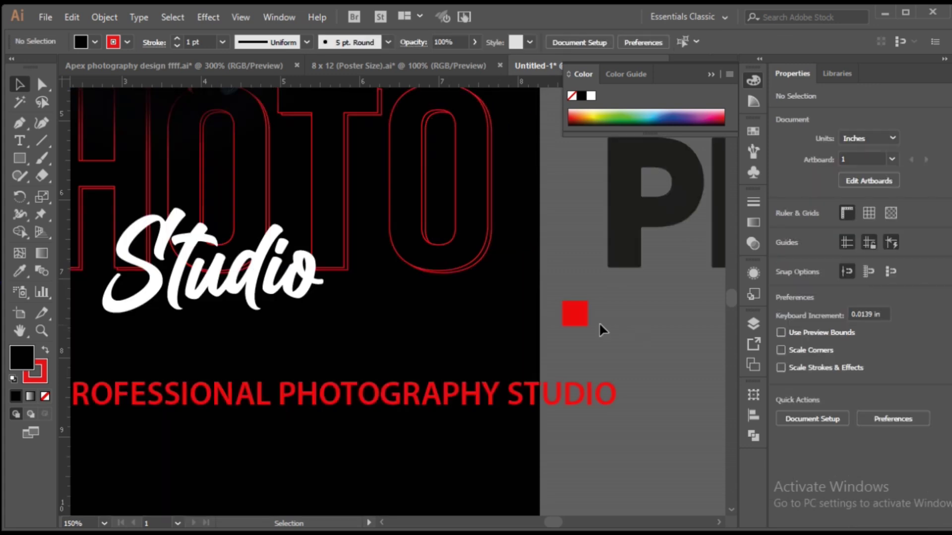
{"action": "left_click", "coordinate": [574, 313]}
{"action": "double_click", "coordinate": [15, 358]}
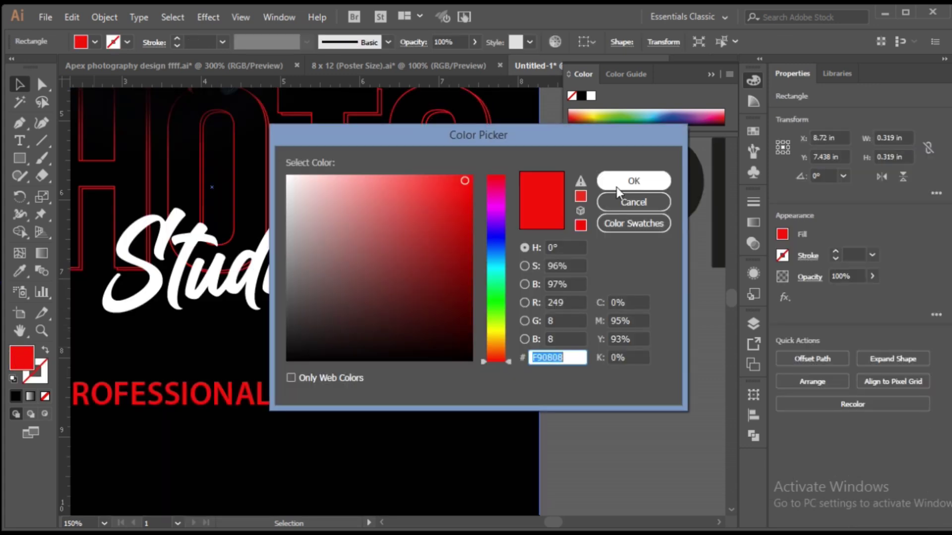
{"action": "left_click", "coordinate": [617, 187]}
Isolate the PHOTO group and set the front lettering's stroke colour to F90808.
{"action": "left_click", "coordinate": [585, 255]}
{"action": "double_click", "coordinate": [473, 256]}
{"action": "left_click", "coordinate": [472, 254]}
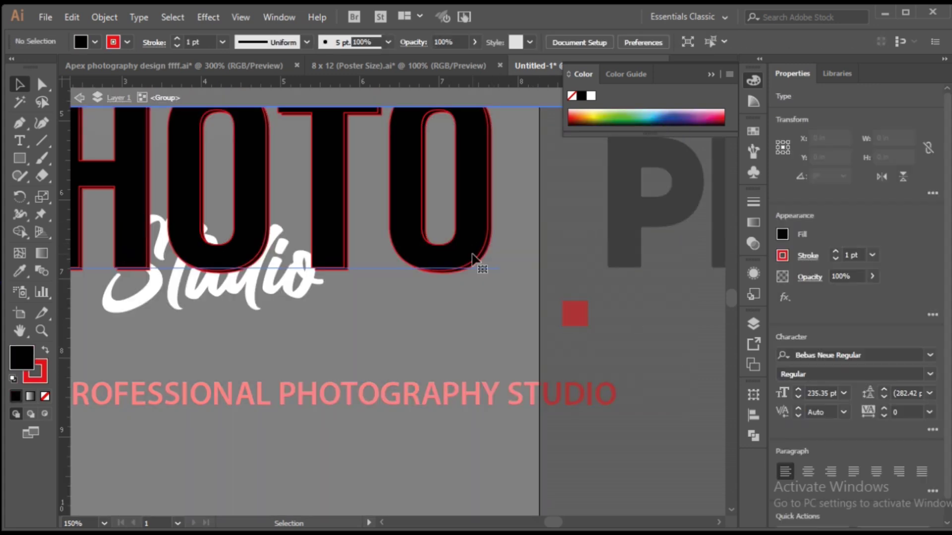
{"action": "double_click", "coordinate": [34, 372]}
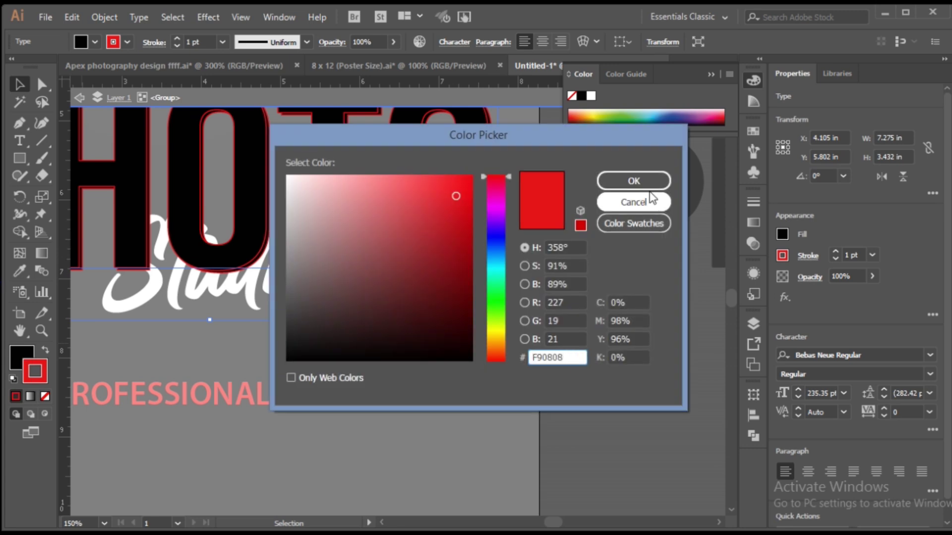
{"action": "left_click", "coordinate": [647, 184]}
{"action": "left_click", "coordinate": [656, 262]}
Shift the front PHOTO lettering aside and match the rear copy's stroke to the same red.
{"action": "scroll", "coordinate": [465, 249], "scroll_direction": "up", "scroll_amount": 5}
{"action": "left_click_drag", "start_coordinate": [470, 263], "coordinate": [289, 269]}
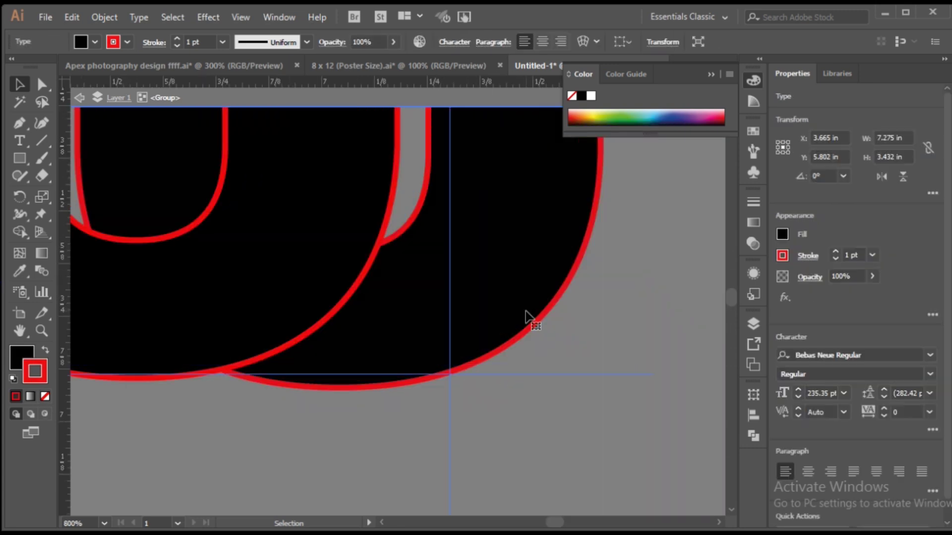
{"action": "key", "text": "t"}
{"action": "double_click", "coordinate": [35, 372]}
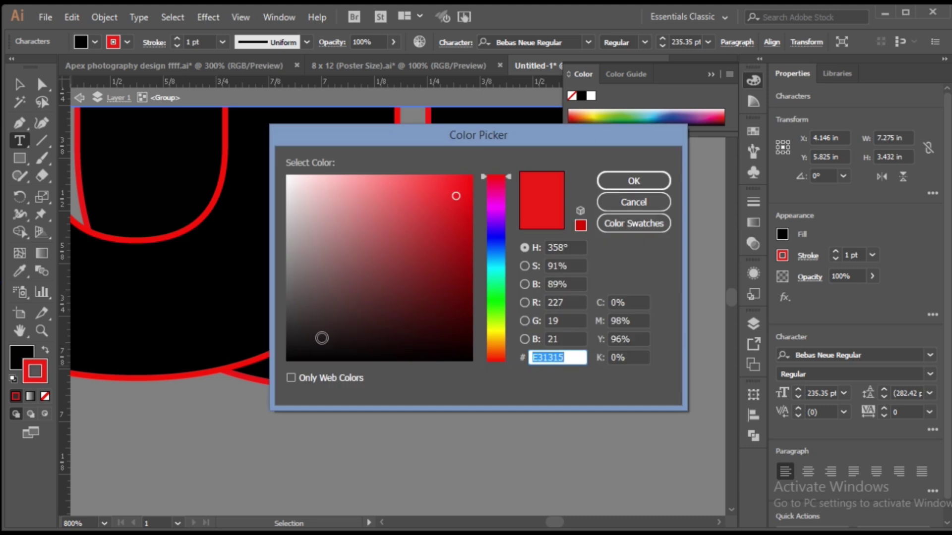
{"action": "left_click", "coordinate": [626, 185]}
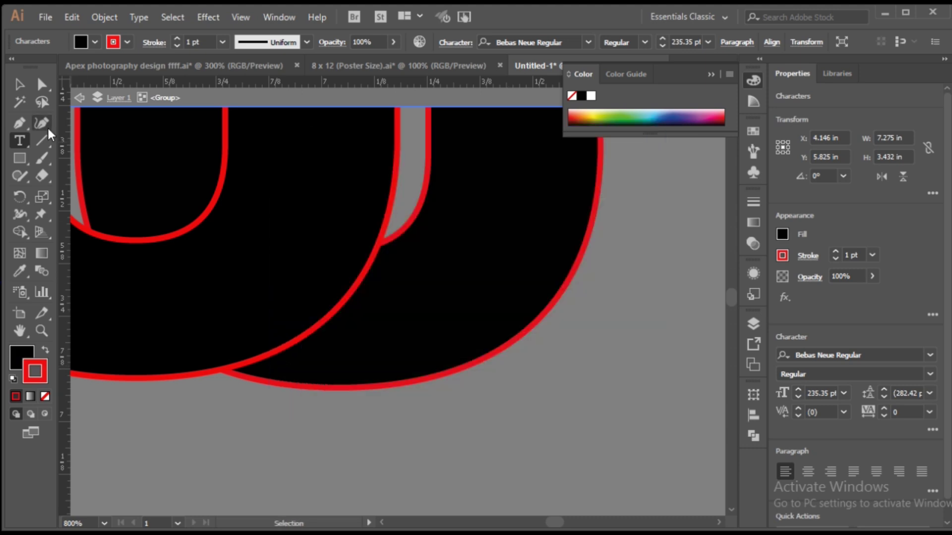
Move the front PHOTO lettering back over the rear copy with a slight offset and leave the group.
{"action": "left_click", "coordinate": [19, 85]}
{"action": "left_click_drag", "start_coordinate": [270, 304], "coordinate": [451, 308]}
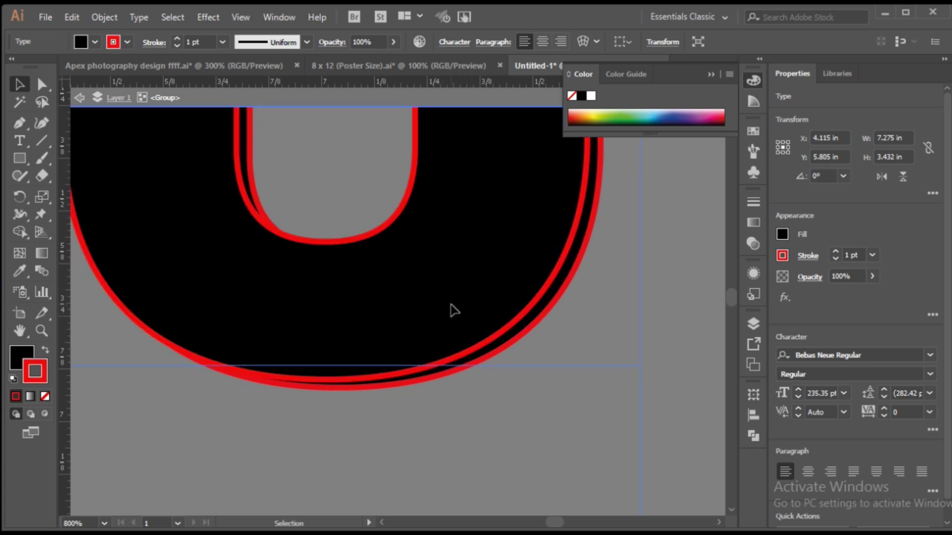
{"action": "key", "text": "ctrl+1"}
{"action": "left_click", "coordinate": [568, 411]}
Move the PROFESSIONAL PHOTOGRAPHY STUDIO line back directly beneath the white "Studio" script.
{"action": "left_click_drag", "start_coordinate": [471, 418], "coordinate": [385, 382]}
{"action": "left_click", "coordinate": [546, 417]}
{"action": "key", "text": "ctrl+minus"}
Move the lower black rounded tile into the empty area beyond the icons.
{"action": "left_click_drag", "start_coordinate": [568, 469], "coordinate": [545, 387]}
{"action": "left_click_drag", "start_coordinate": [342, 420], "coordinate": [378, 421]}
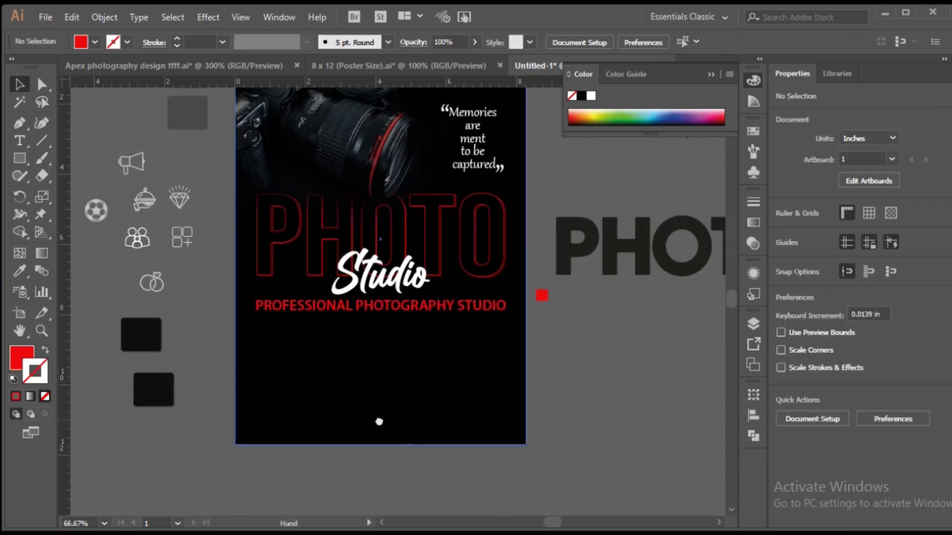
{"action": "left_click_drag", "start_coordinate": [154, 445], "coordinate": [243, 440]}
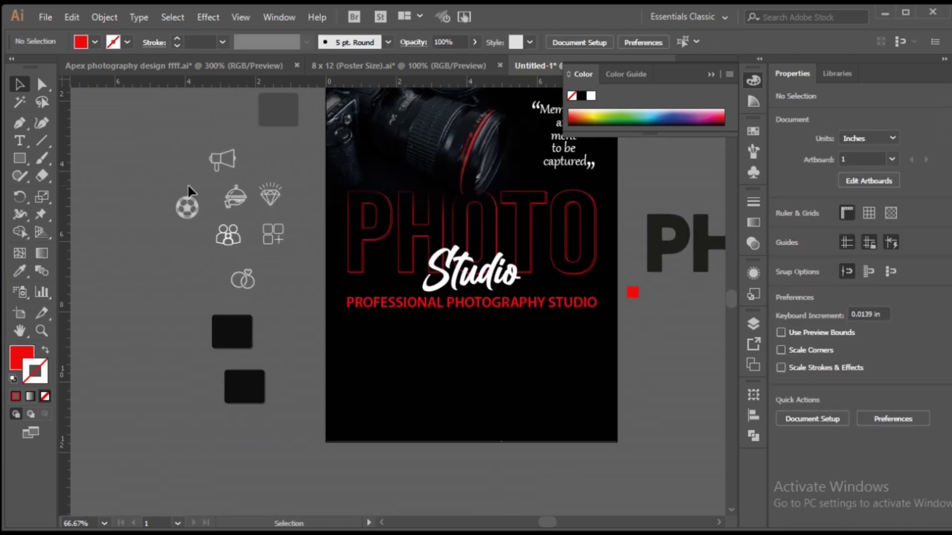
{"action": "scroll", "coordinate": [243, 287], "scroll_direction": "up", "scroll_amount": 1}
{"action": "left_click", "coordinate": [251, 276]}
{"action": "left_click", "coordinate": [290, 340]}
{"action": "left_click_drag", "start_coordinate": [332, 356], "coordinate": [445, 329]}
{"action": "left_click_drag", "start_coordinate": [412, 406], "coordinate": [181, 397]}
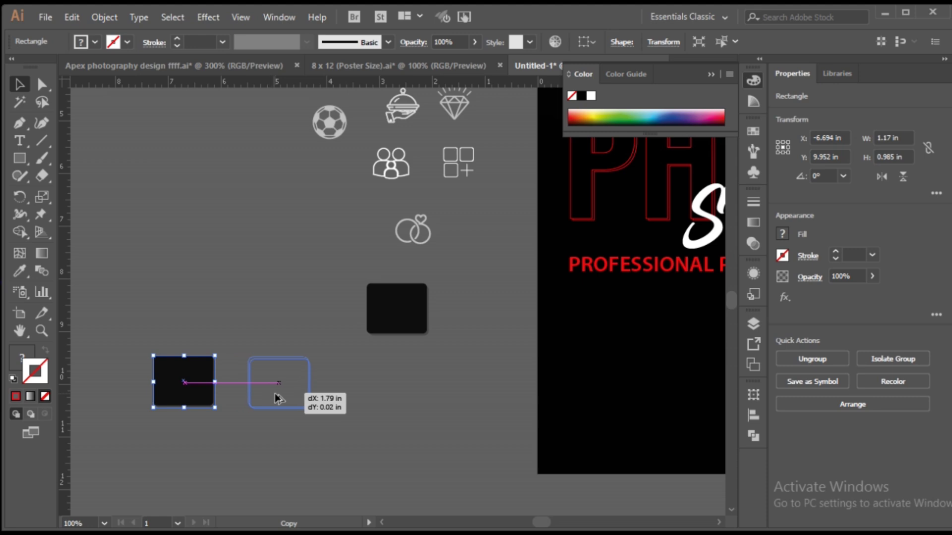
Duplicate the black tile to make a horizontal row of four and select the whole row.
{"action": "left_click_drag", "start_coordinate": [282, 399], "coordinate": [281, 399]}
{"action": "left_click_drag", "start_coordinate": [236, 450], "coordinate": [448, 355]}
{"action": "left_click_drag", "start_coordinate": [347, 240], "coordinate": [582, 367]}
{"action": "left_click_drag", "start_coordinate": [493, 301], "coordinate": [490, 332]}
{"action": "left_click", "coordinate": [379, 365]}
{"action": "left_click_drag", "start_coordinate": [479, 332], "coordinate": [588, 334]}
{"action": "left_click_drag", "start_coordinate": [224, 315], "coordinate": [642, 384]}
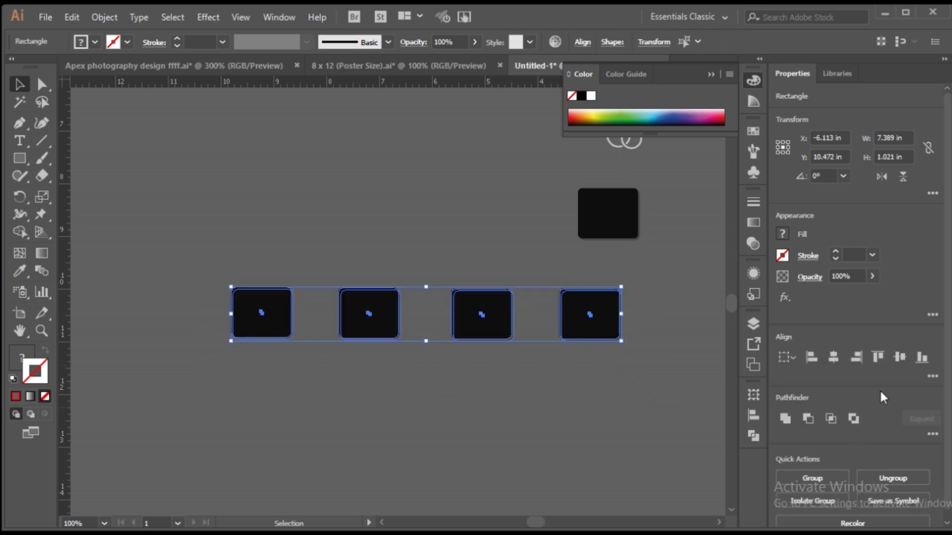
Try to align the top edges of the four tiles against the artboard.
{"action": "left_click", "coordinate": [932, 377]}
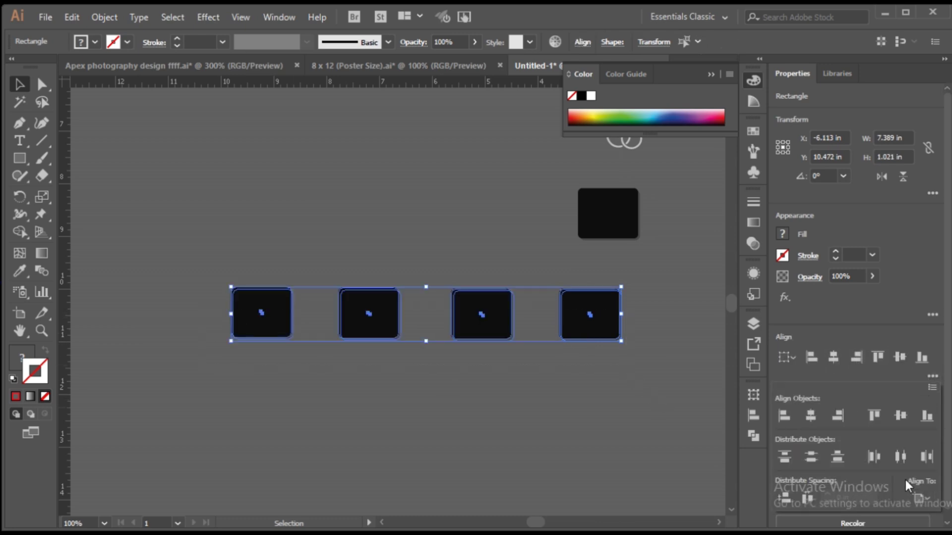
{"action": "left_click", "coordinate": [879, 361]}
{"action": "left_click", "coordinate": [879, 358]}
{"action": "key", "text": "ctrl+z"}
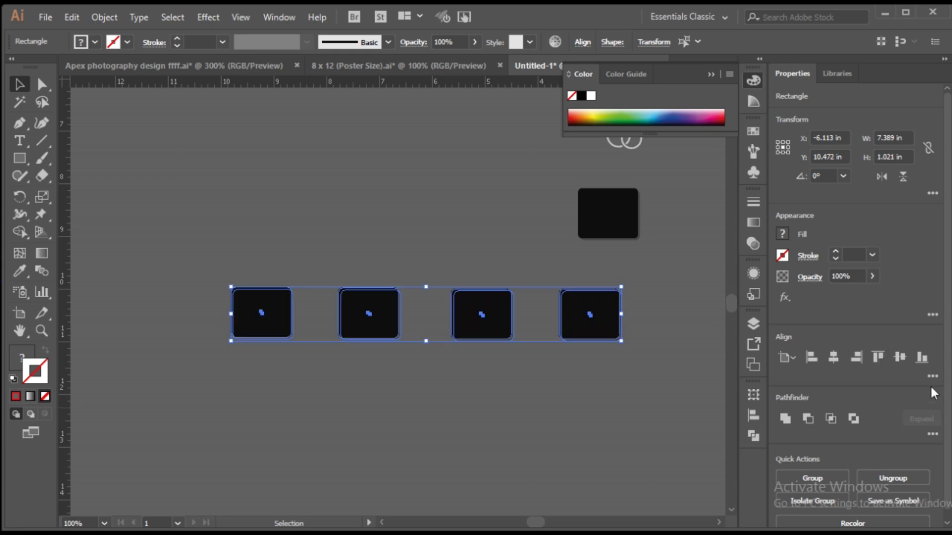
Align the four tiles' top edges relative to the selection and distribute them evenly by horizontal centres.
{"action": "left_click", "coordinate": [932, 377]}
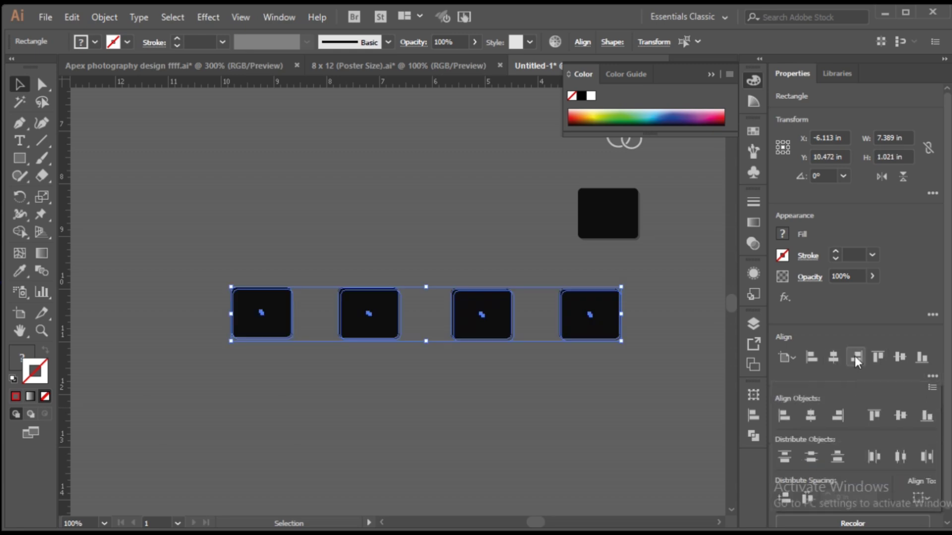
{"action": "left_click", "coordinate": [878, 358]}
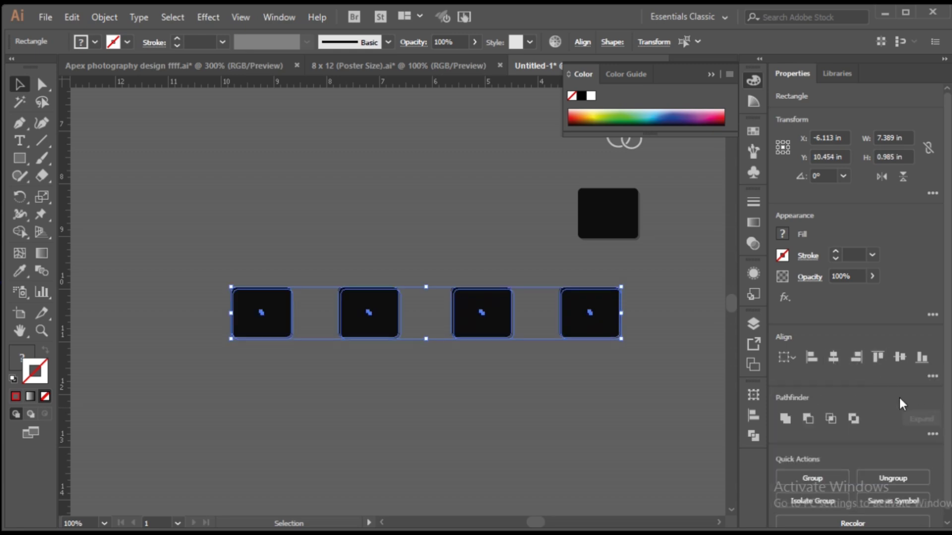
{"action": "left_click", "coordinate": [932, 377]}
{"action": "left_click", "coordinate": [903, 462]}
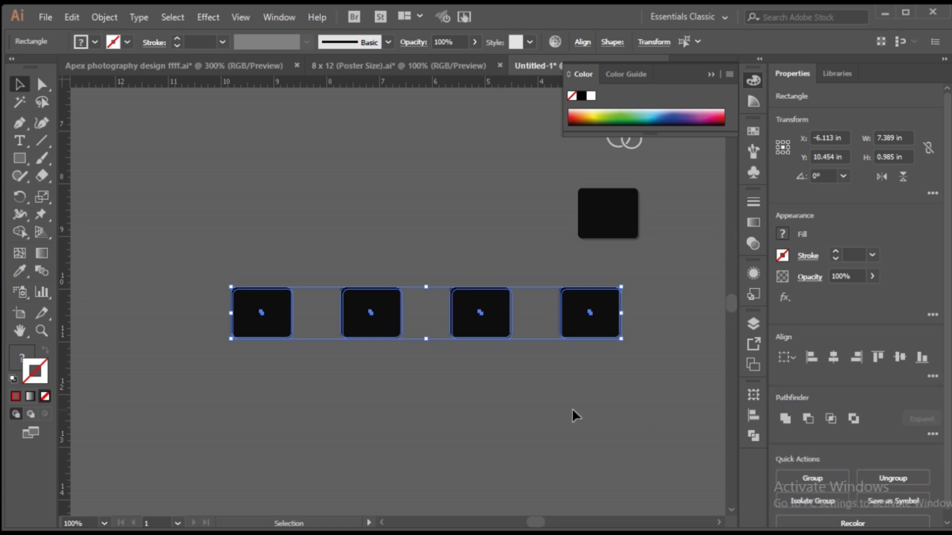
Copy three of the tiles below as a staggered second row and centre the two rows horizontally on each other.
{"action": "left_click", "coordinate": [341, 341]}
{"action": "left_click_drag", "start_coordinate": [542, 342], "coordinate": [523, 408]}
{"action": "left_click_drag", "start_coordinate": [223, 325], "coordinate": [615, 330]}
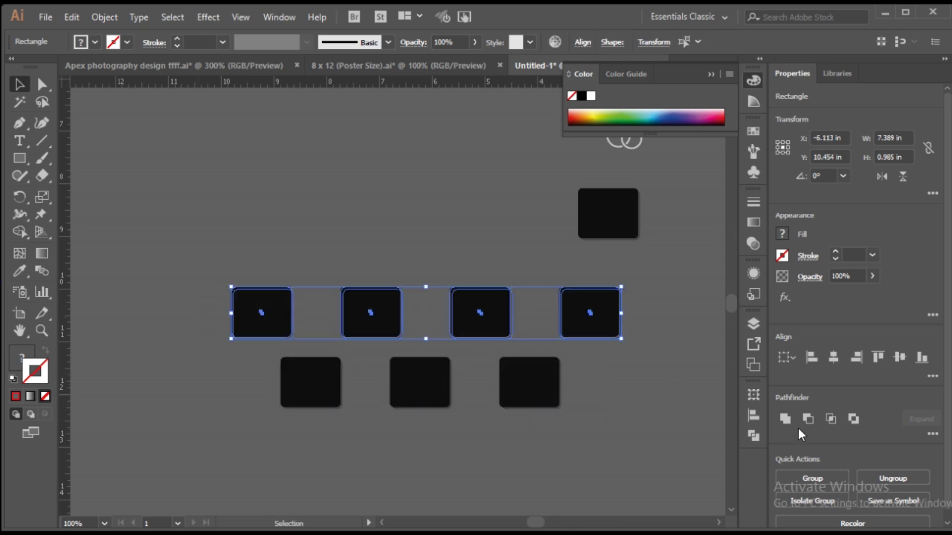
{"action": "key", "text": "ctrl+a"}
{"action": "left_click", "coordinate": [833, 357]}
{"action": "left_click", "coordinate": [576, 445]}
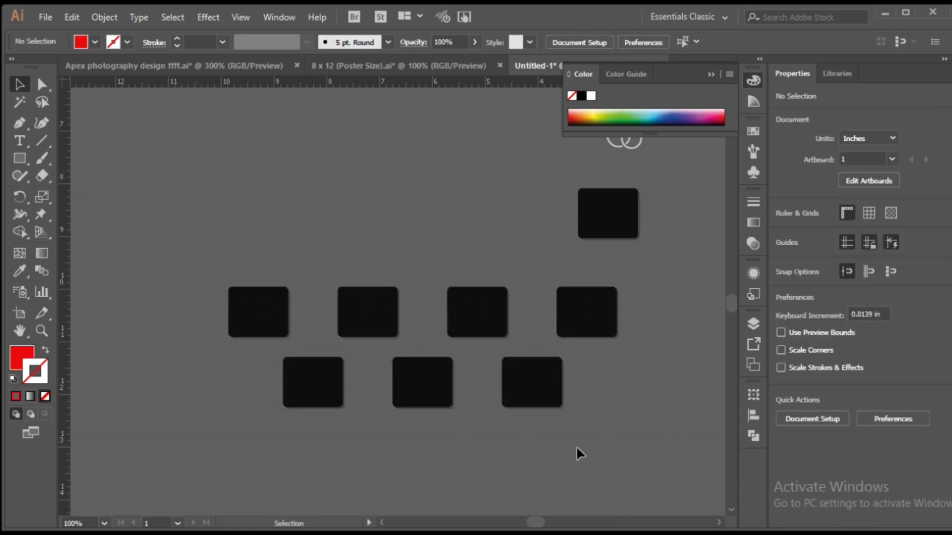
Move the wedding rings icon onto the first tile of the upper row.
{"action": "scroll", "coordinate": [575, 445], "scroll_direction": "down", "scroll_amount": 1}
{"action": "left_click_drag", "start_coordinate": [575, 445], "coordinate": [543, 409]}
{"action": "left_click_drag", "start_coordinate": [570, 212], "coordinate": [314, 249]}
{"action": "scroll", "coordinate": [315, 255], "scroll_direction": "up", "scroll_amount": 3}
{"action": "left_click_drag", "start_coordinate": [314, 256], "coordinate": [358, 219]}
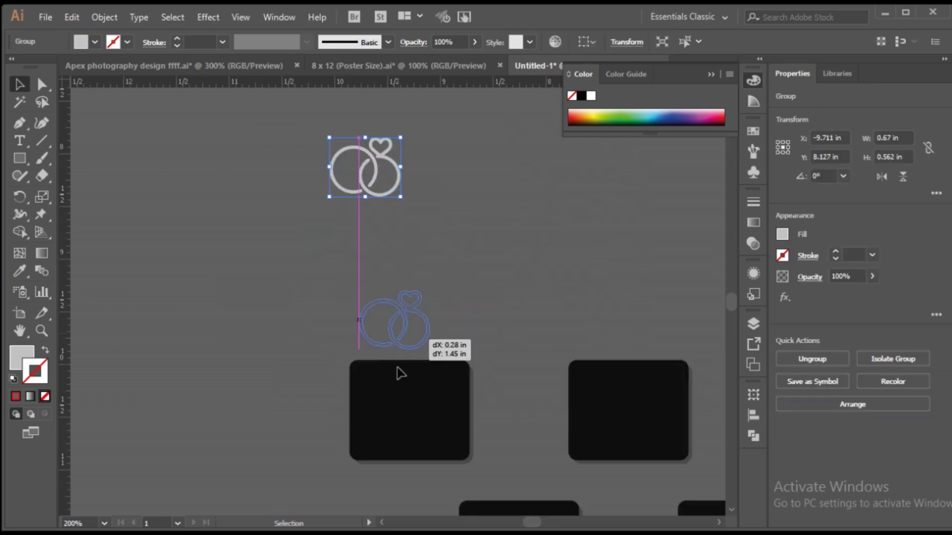
{"action": "left_click_drag", "start_coordinate": [401, 373], "coordinate": [413, 446]}
{"action": "right_click", "coordinate": [413, 445]}
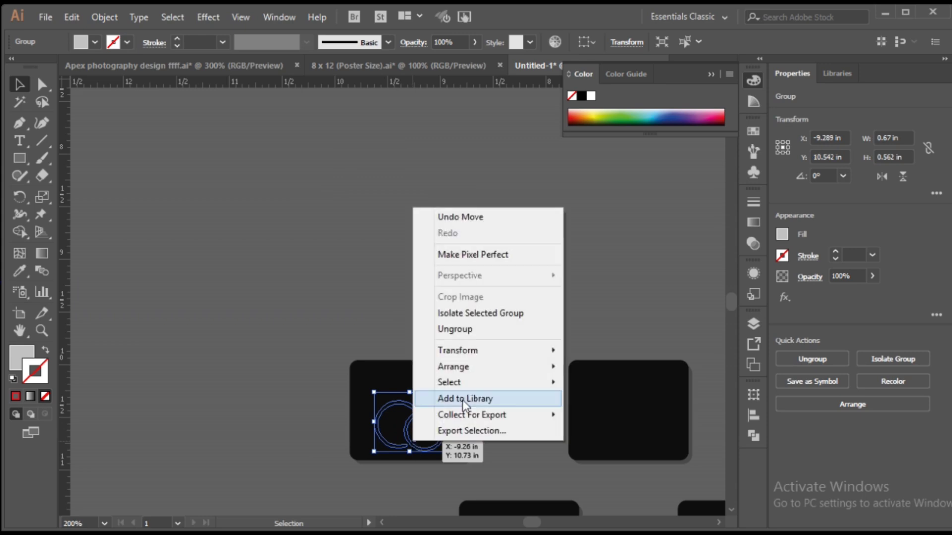
{"action": "left_click", "coordinate": [366, 299]}
Bring the remaining icons in front of the tiles and try to place the megaphone icon on the second tile.
{"action": "scroll", "coordinate": [345, 337], "scroll_direction": "down", "scroll_amount": 2}
{"action": "left_click_drag", "start_coordinate": [435, 341], "coordinate": [200, 462]}
{"action": "left_click_drag", "start_coordinate": [379, 123], "coordinate": [570, 319]}
{"action": "key", "text": "ctrl+x"}
{"action": "key", "text": "ctrl+f"}
{"action": "left_click", "coordinate": [566, 325]}
{"action": "scroll", "coordinate": [428, 264], "scroll_direction": "down", "scroll_amount": 3}
{"action": "left_click_drag", "start_coordinate": [488, 101], "coordinate": [266, 461]}
Undo the icon placements, returning the rings to the original icon set beside the poster.
{"action": "key", "text": "ctrl+z"}
{"action": "key", "text": "ctrl+z"}
{"action": "key", "text": "ctrl+z"}
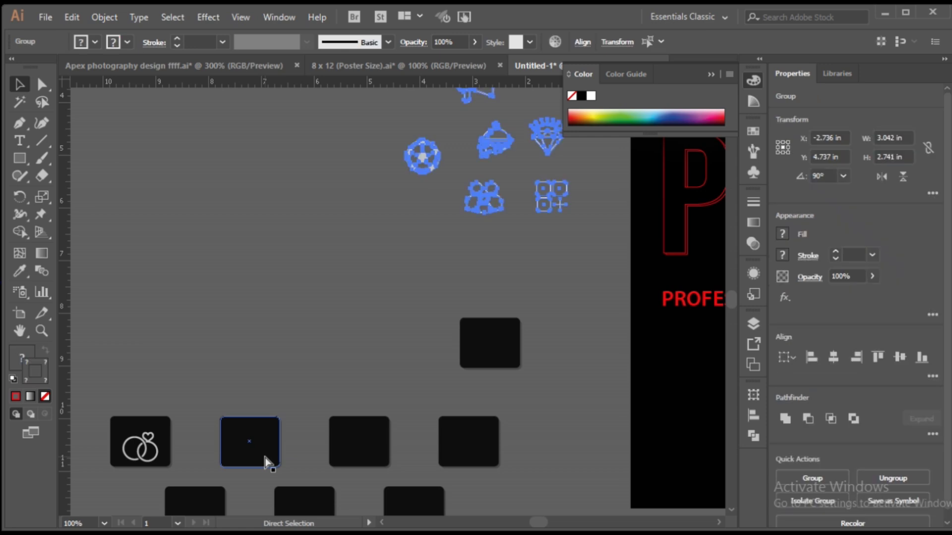
{"action": "key", "text": "ctrl+z"}
{"action": "scroll", "coordinate": [355, 353], "scroll_direction": "up", "scroll_amount": 5}
{"action": "key", "text": "ctrl+shift+z"}
Scale the whole icon set down to about 2.35 in wide and move it above the tile rows.
{"action": "left_click_drag", "start_coordinate": [123, 406], "coordinate": [435, 291]}
{"action": "left_click_drag", "start_coordinate": [404, 151], "coordinate": [527, 271]}
{"action": "scroll", "coordinate": [563, 288], "scroll_direction": "down", "scroll_amount": 6}
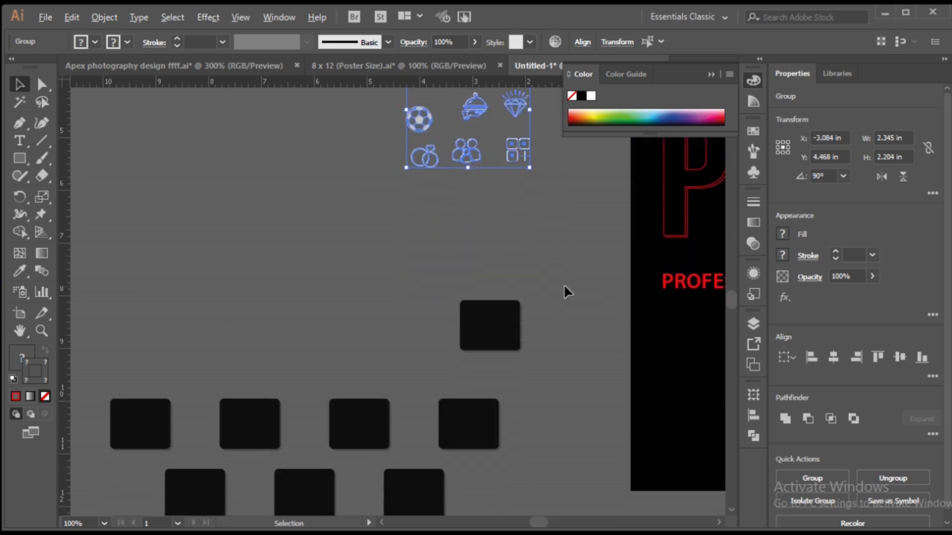
{"action": "scroll", "coordinate": [563, 285], "scroll_direction": "down", "scroll_amount": 1}
{"action": "left_click", "coordinate": [519, 191]}
{"action": "left_click_drag", "start_coordinate": [506, 167], "coordinate": [325, 293]}
{"action": "left_click", "coordinate": [209, 346]}
{"action": "scroll", "coordinate": [209, 346], "scroll_direction": "up", "scroll_amount": 3}
{"action": "left_click_drag", "start_coordinate": [500, 318], "coordinate": [320, 243]}
Place the wedding rings icon on the first upper tile and the megaphone icon on the second.
{"action": "left_click_drag", "start_coordinate": [271, 209], "coordinate": [244, 397]}
{"action": "left_click", "coordinate": [298, 281]}
{"action": "scroll", "coordinate": [299, 281], "scroll_direction": "up", "scroll_amount": 3}
{"action": "left_click_drag", "start_coordinate": [334, 117], "coordinate": [457, 486]}
{"action": "scroll", "coordinate": [315, 339], "scroll_direction": "down", "scroll_amount": 1}
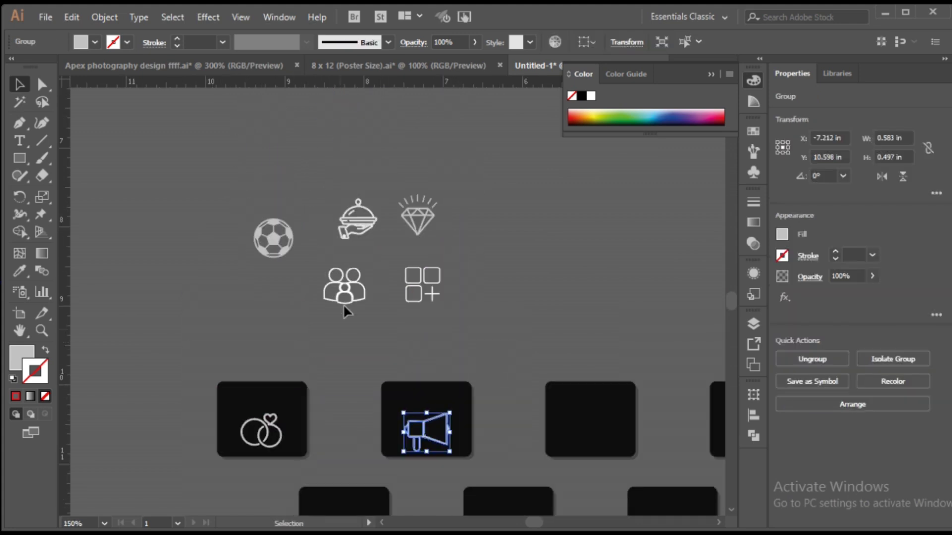
Place the diamond icon on the third upper tile and the family icon on the fourth.
{"action": "left_click_drag", "start_coordinate": [456, 312], "coordinate": [377, 230]}
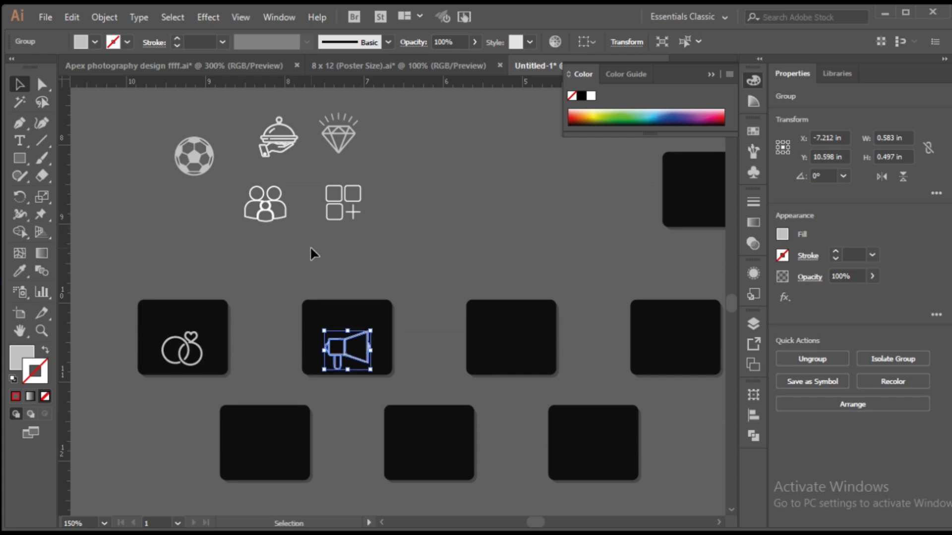
{"action": "left_click_drag", "start_coordinate": [339, 152], "coordinate": [516, 376]}
{"action": "left_click_drag", "start_coordinate": [277, 198], "coordinate": [690, 343]}
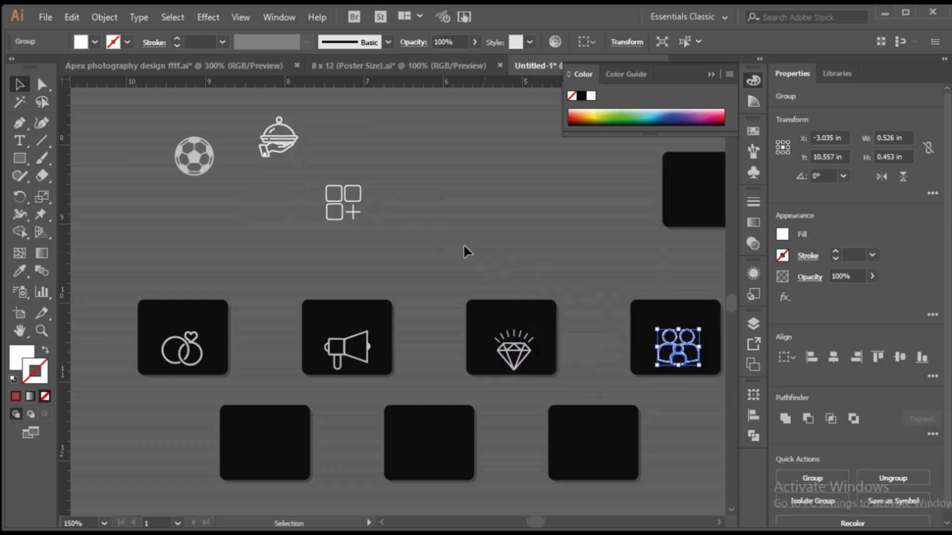
{"action": "left_click", "coordinate": [449, 276]}
Fill the lower row's tiles with the football, food dish and grid-with-plus icons, in that order.
{"action": "left_click_drag", "start_coordinate": [348, 212], "coordinate": [601, 463]}
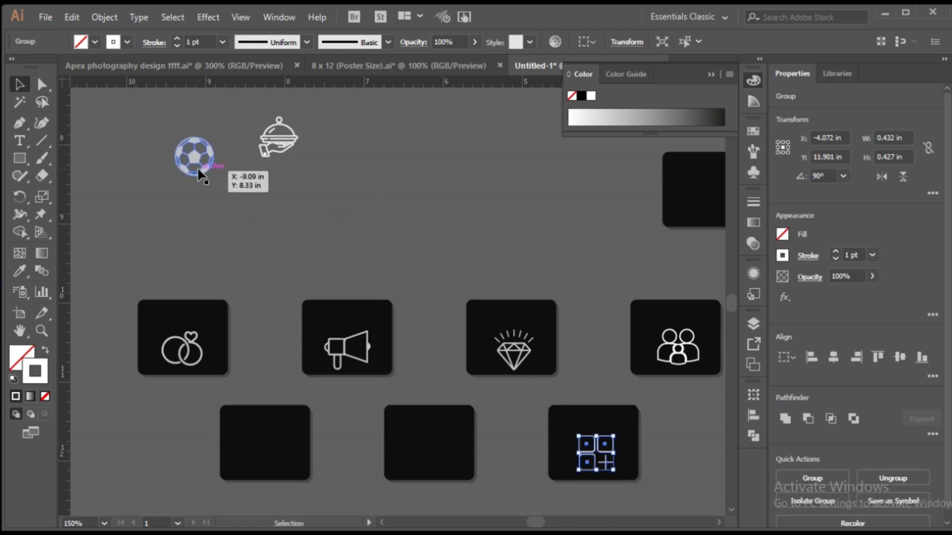
{"action": "left_click_drag", "start_coordinate": [200, 174], "coordinate": [272, 465]}
{"action": "left_click_drag", "start_coordinate": [275, 143], "coordinate": [430, 461]}
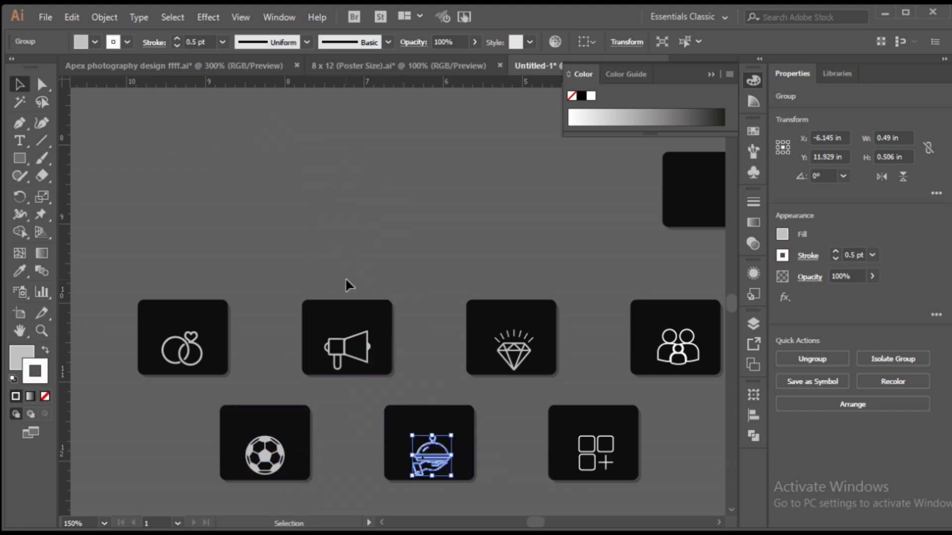
{"action": "left_click", "coordinate": [337, 268]}
Switch to Notepad to check the poster's text content, and return to the Illustrator document.
{"action": "scroll", "coordinate": [335, 263], "scroll_direction": "down", "scroll_amount": 2}
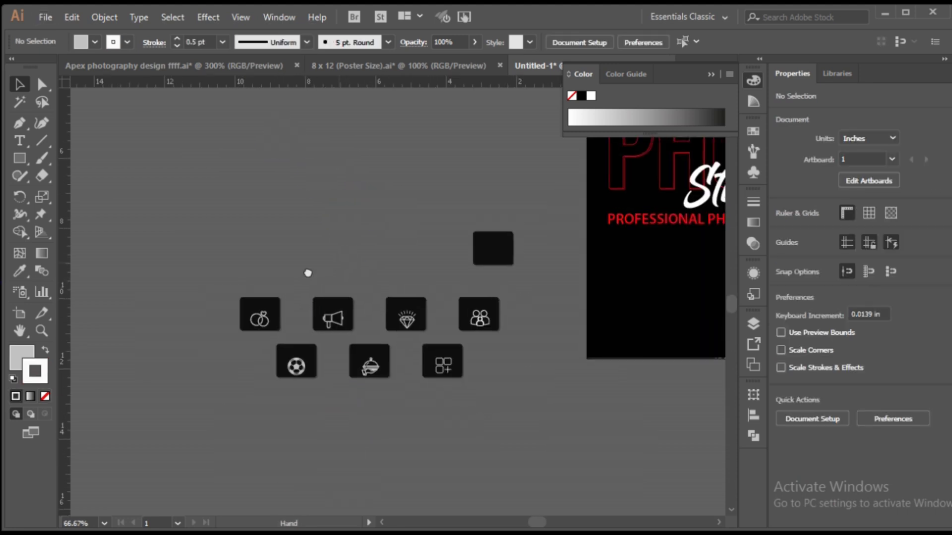
{"action": "left_click_drag", "start_coordinate": [308, 274], "coordinate": [274, 277]}
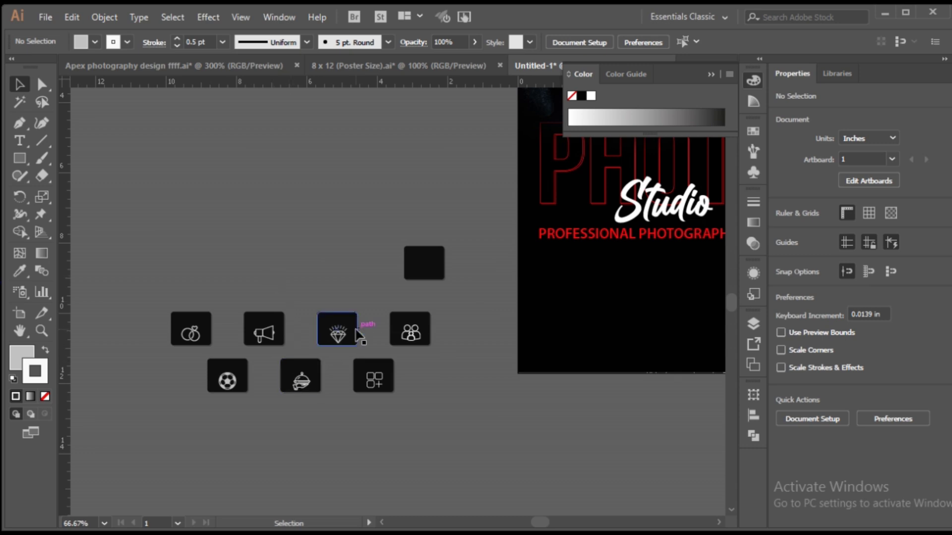
{"action": "key", "text": "alt+Tab"}
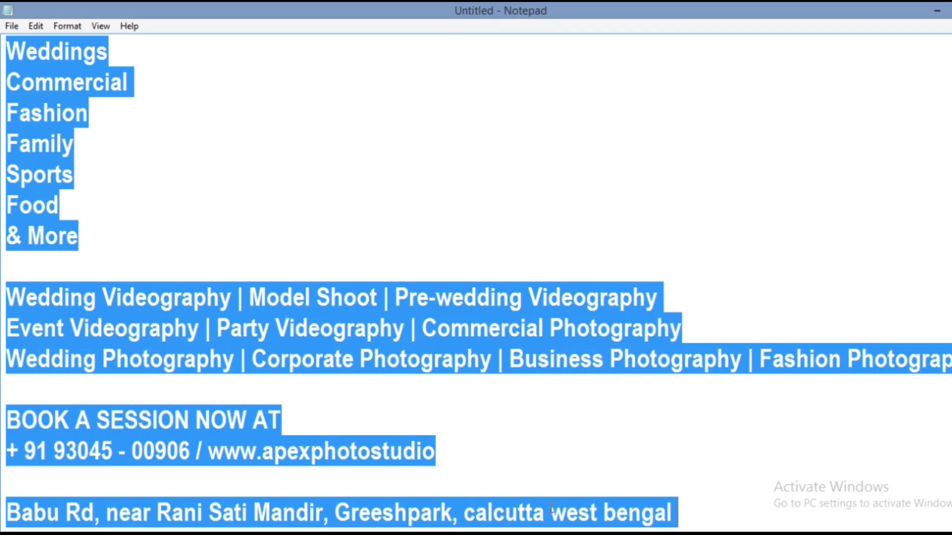
{"action": "left_click", "coordinate": [472, 533]}
Cut the seven service names, Weddings through & More, out of the text block beside the poster.
{"action": "left_click_drag", "start_coordinate": [605, 414], "coordinate": [421, 461]}
{"action": "left_click_drag", "start_coordinate": [635, 211], "coordinate": [458, 408]}
{"action": "left_click", "coordinate": [490, 224]}
{"action": "double_click", "coordinate": [489, 221]}
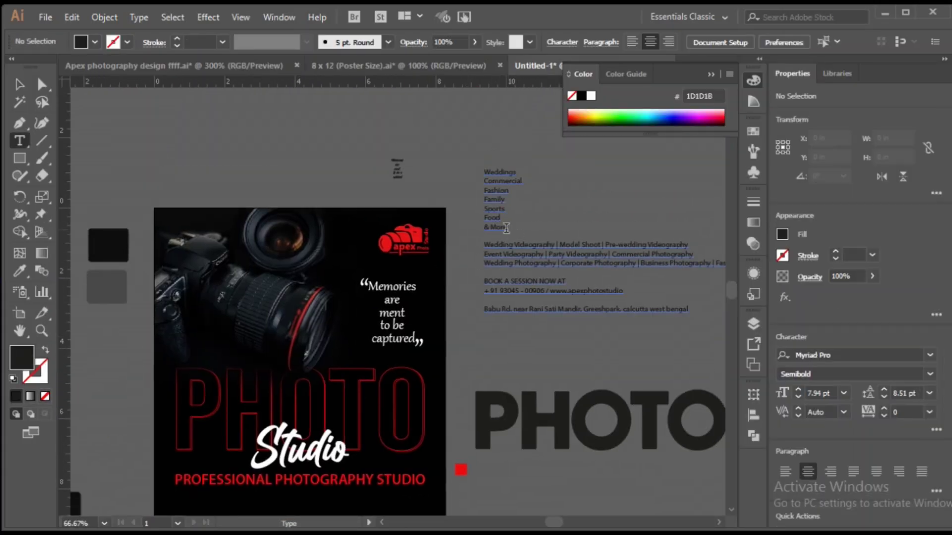
{"action": "left_click_drag", "start_coordinate": [506, 227], "coordinate": [488, 165]}
{"action": "key", "text": "ctrl+c"}
{"action": "key", "text": "BackSpace"}
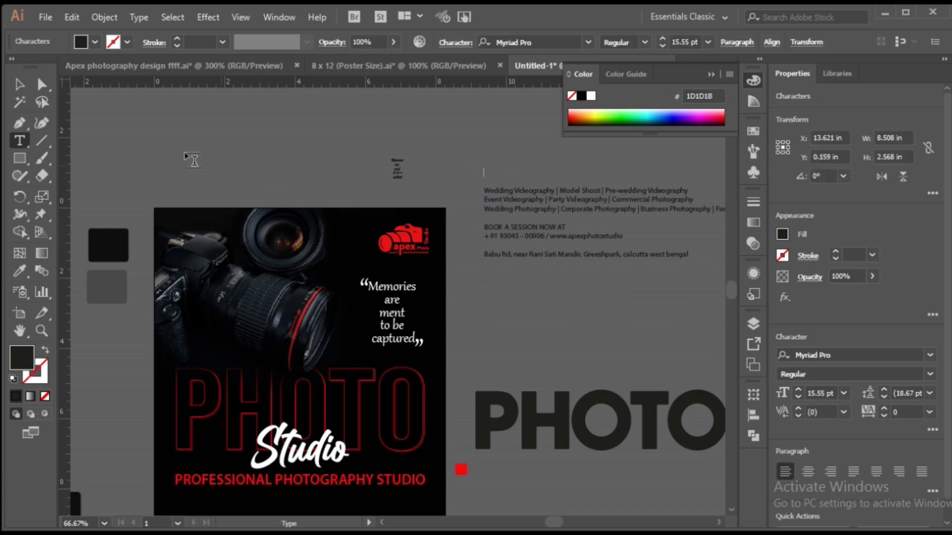
{"action": "key", "text": "Escape"}
Paste the service names as a new text object above the icon tiles.
{"action": "left_click", "coordinate": [91, 224]}
{"action": "left_click_drag", "start_coordinate": [91, 225], "coordinate": [388, 219]}
{"action": "left_click_drag", "start_coordinate": [256, 407], "coordinate": [332, 228]}
{"action": "left_click", "coordinate": [20, 140]}
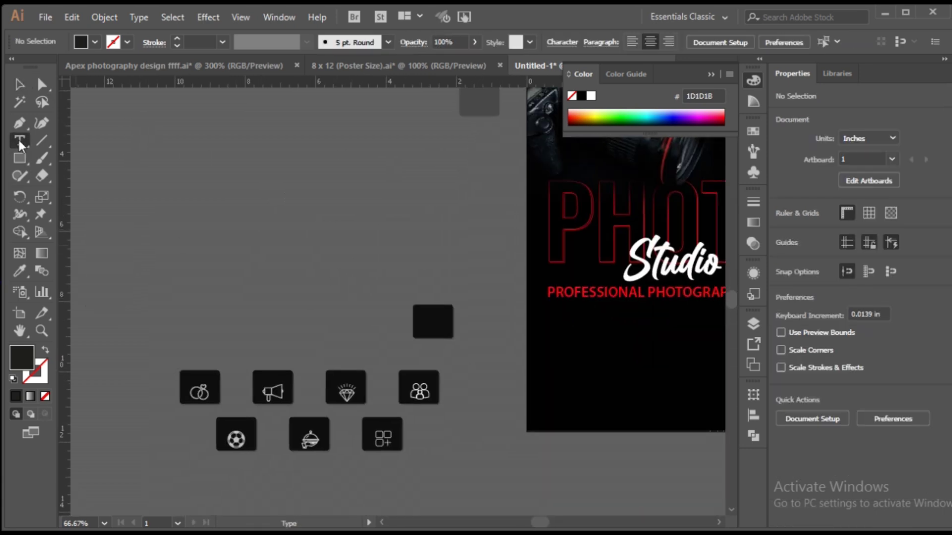
{"action": "left_click", "coordinate": [219, 197]}
{"action": "key", "text": "ctrl+v"}
Move "Weddings" out of the service list into its own text object below the list.
{"action": "scroll", "coordinate": [219, 224], "scroll_direction": "up", "scroll_amount": 3}
{"action": "left_click_drag", "start_coordinate": [309, 142], "coordinate": [214, 142]}
{"action": "key", "text": "ctrl+c"}
{"action": "key", "text": "BackSpace"}
{"action": "key", "text": "Delete"}
{"action": "left_click", "coordinate": [21, 85]}
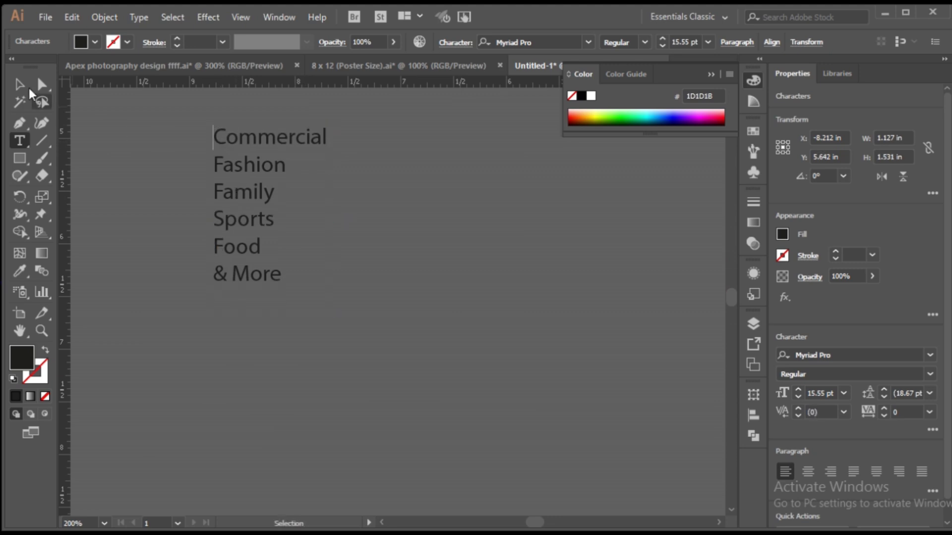
{"action": "left_click", "coordinate": [74, 177]}
{"action": "left_click", "coordinate": [20, 140]}
{"action": "left_click", "coordinate": [161, 347]}
{"action": "key", "text": "ctrl+v"}
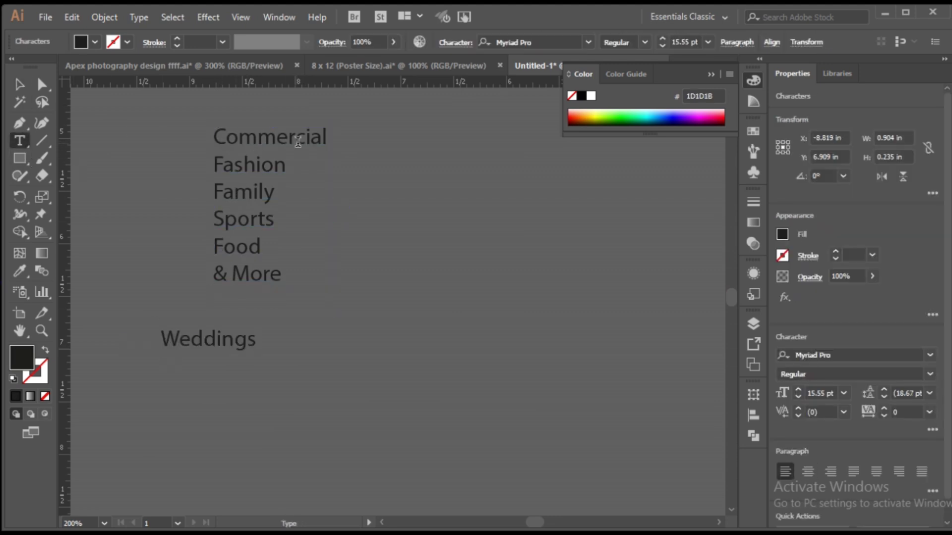
Split "Commercial" from the service list into a separate text object below "Weddings".
{"action": "double_click", "coordinate": [288, 141]}
{"action": "key", "text": "ctrl+c"}
{"action": "key", "text": "BackSpace"}
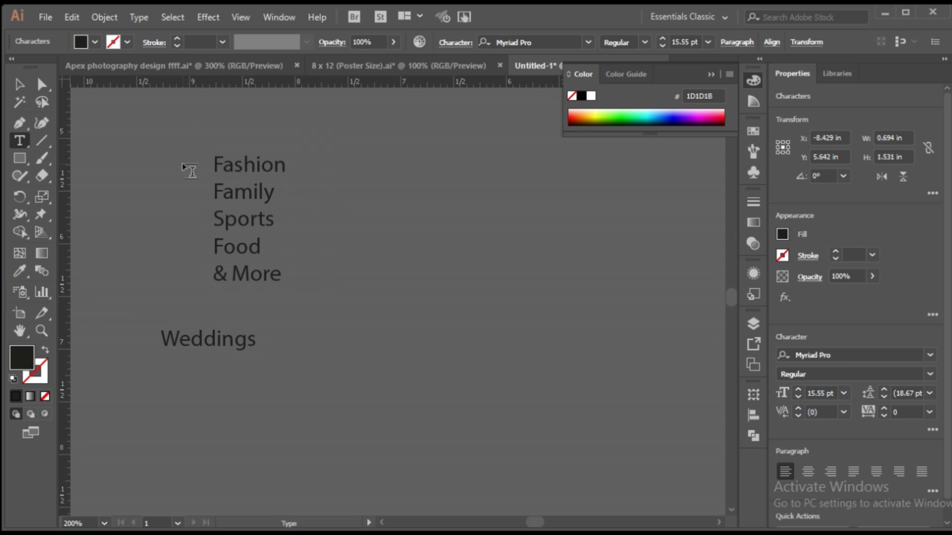
{"action": "key", "text": "Delete"}
{"action": "key", "text": "Escape"}
{"action": "left_click", "coordinate": [166, 155]}
{"action": "left_click", "coordinate": [20, 141]}
{"action": "left_click", "coordinate": [236, 390]}
{"action": "key", "text": "ctrl+v"}
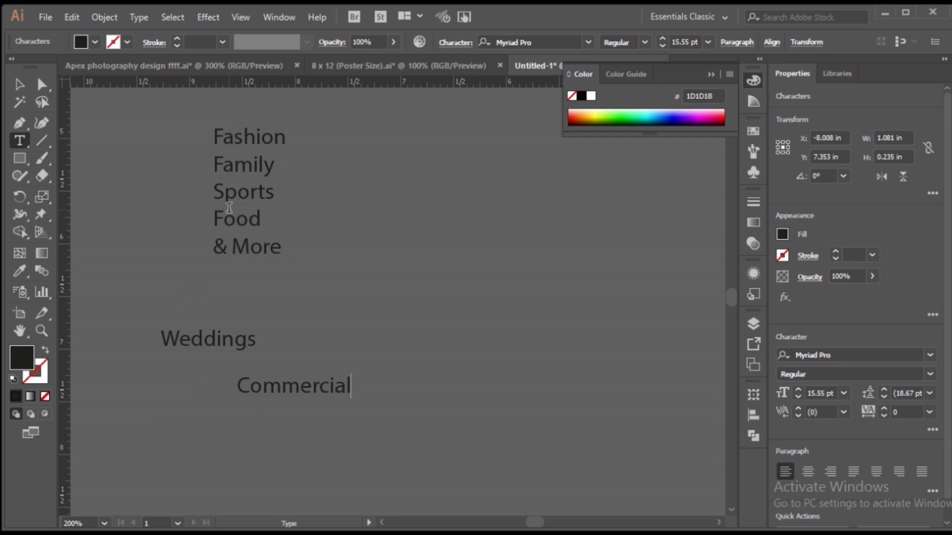
Cut "Fashion" from the service list and paste it as its own text object.
{"action": "left_click_drag", "start_coordinate": [282, 142], "coordinate": [239, 145]}
{"action": "key", "text": "Delete"}
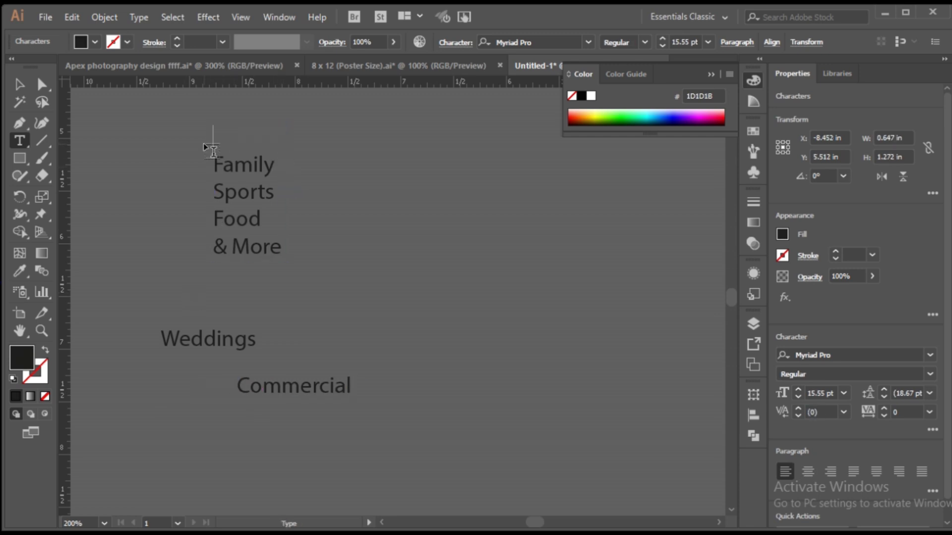
{"action": "key", "text": "Delete"}
{"action": "left_click", "coordinate": [25, 91]}
{"action": "left_click", "coordinate": [75, 126]}
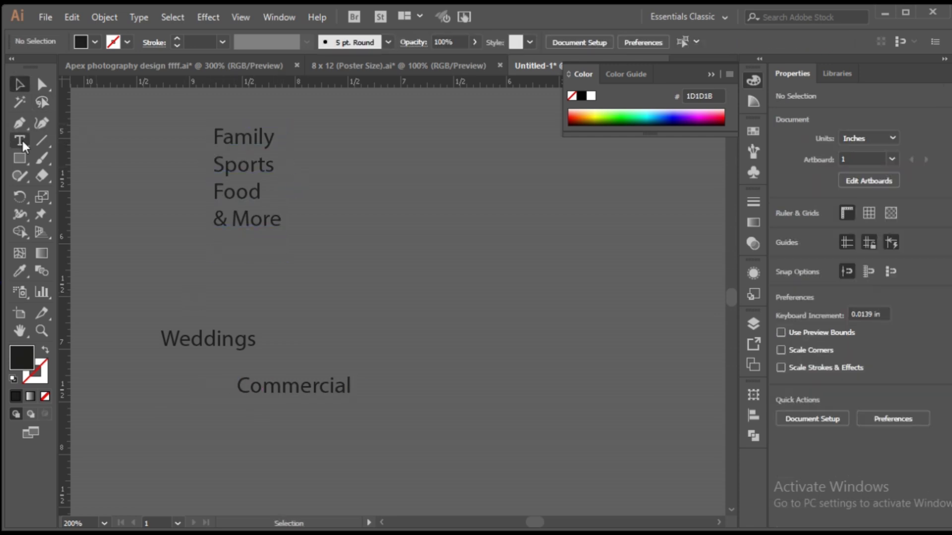
{"action": "left_click", "coordinate": [22, 140]}
{"action": "left_click", "coordinate": [132, 247]}
{"action": "key", "text": "ctrl+v"}
Cut "Family" from the service list and paste it as its own text object below "Fashion".
{"action": "double_click", "coordinate": [232, 128]}
{"action": "key", "text": "ctrl+c"}
{"action": "key", "text": "Delete"}
{"action": "key", "text": "Delete"}
{"action": "left_click", "coordinate": [73, 146], "text": "ctrl"}
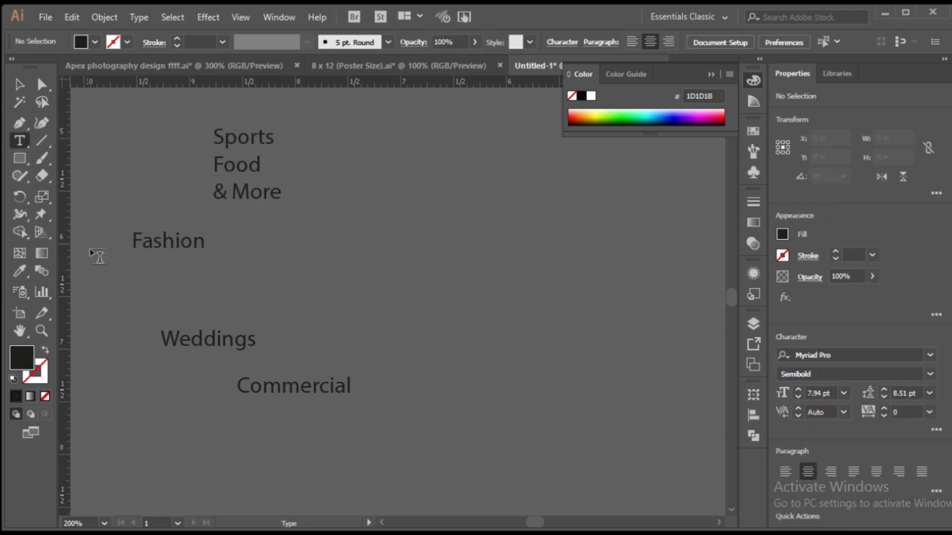
{"action": "left_click", "coordinate": [114, 296]}
{"action": "key", "text": "ctrl+v"}
Cut "Sports" from the service list and paste it as a separate text object.
{"action": "double_click", "coordinate": [266, 141]}
{"action": "key", "text": "ctrl+x"}
{"action": "key", "text": "Delete"}
{"action": "left_click", "coordinate": [207, 434], "text": "ctrl"}
{"action": "key", "text": "ctrl+v"}
Move "Food" into its own text object, leaving only "& More" in the original list.
{"action": "left_click", "coordinate": [226, 142]}
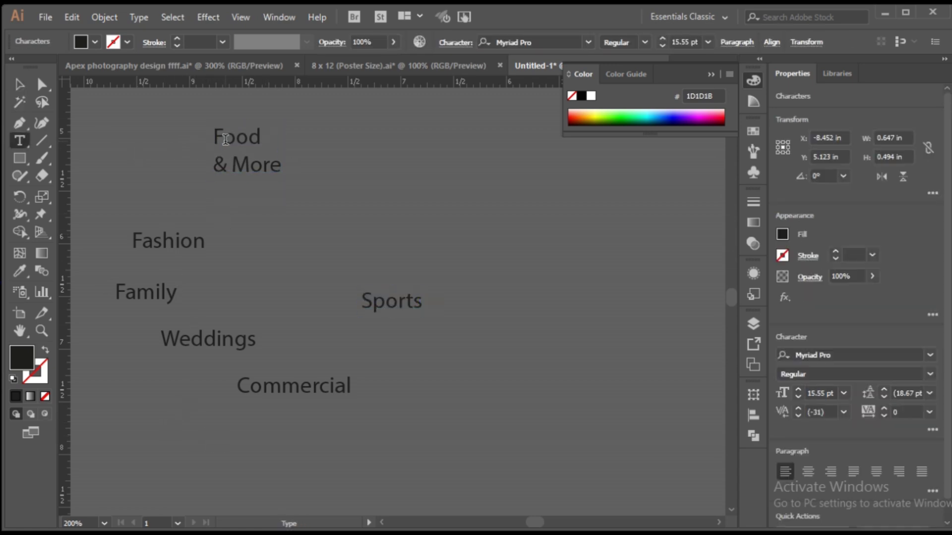
{"action": "key", "text": "Delete"}
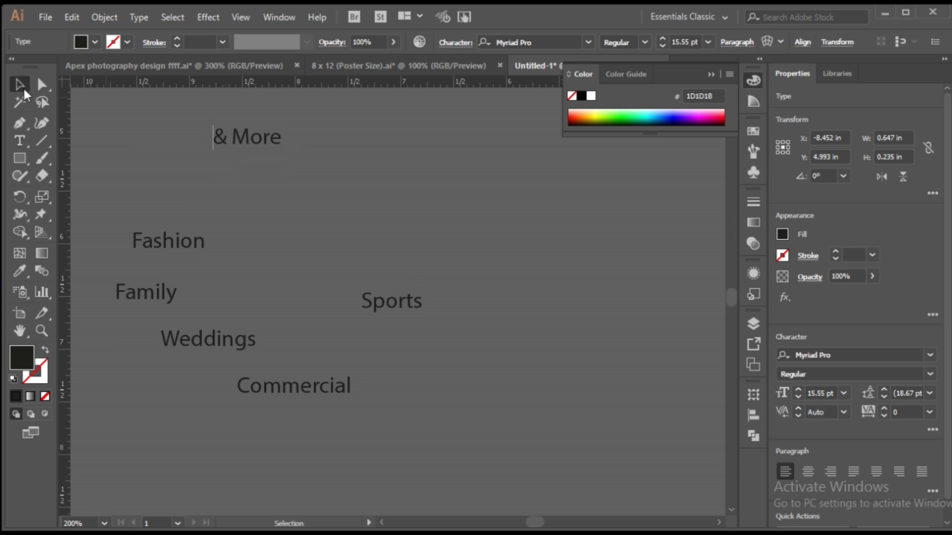
{"action": "left_click", "coordinate": [278, 227], "text": "ctrl"}
{"action": "left_click", "coordinate": [280, 225], "text": "ctrl"}
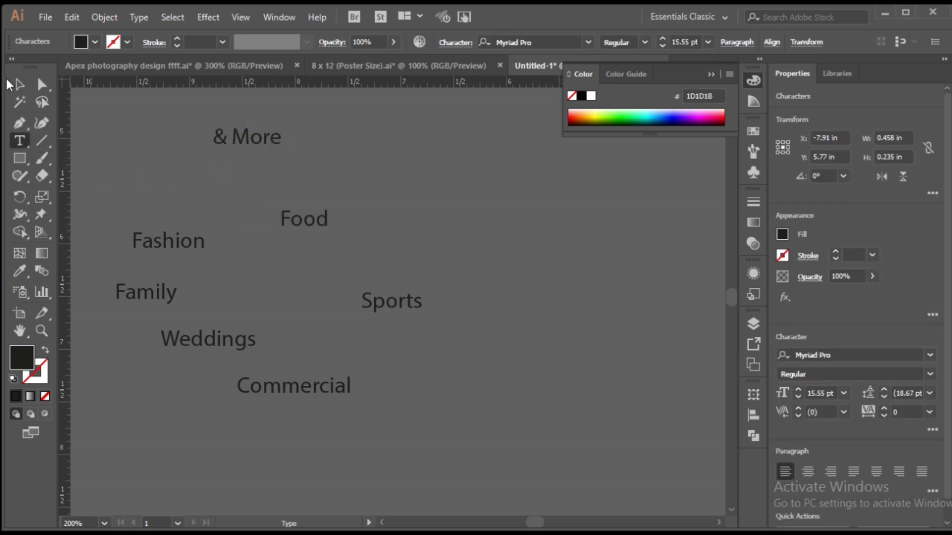
{"action": "key", "text": "v"}
Give all seven service labels a white FFFFFF fill and a 12 pt font size.
{"action": "scroll", "coordinate": [484, 214], "scroll_direction": "down", "scroll_amount": 2}
{"action": "left_click_drag", "start_coordinate": [401, 344], "coordinate": [374, 280]}
{"action": "left_click", "coordinate": [355, 266]}
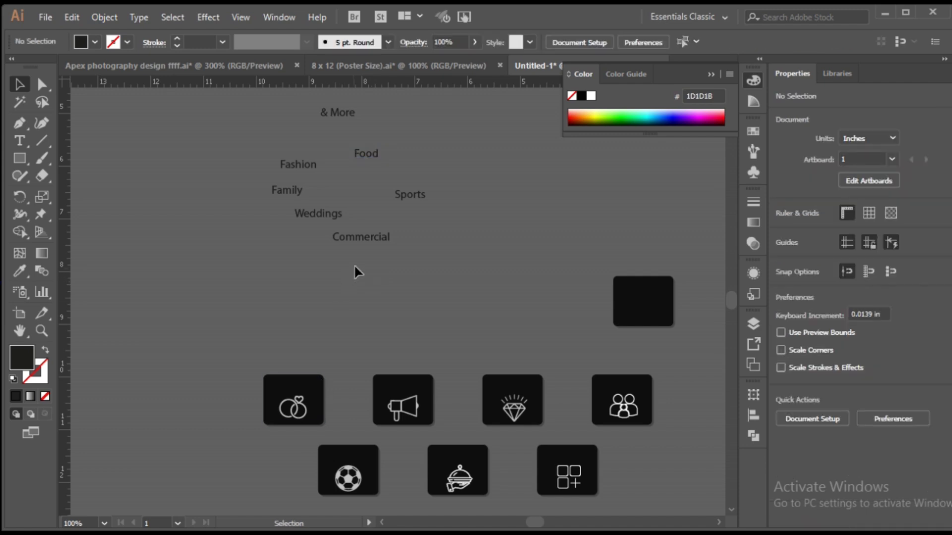
{"action": "left_click_drag", "start_coordinate": [318, 217], "coordinate": [289, 288]}
{"action": "left_click_drag", "start_coordinate": [244, 125], "coordinate": [431, 349]}
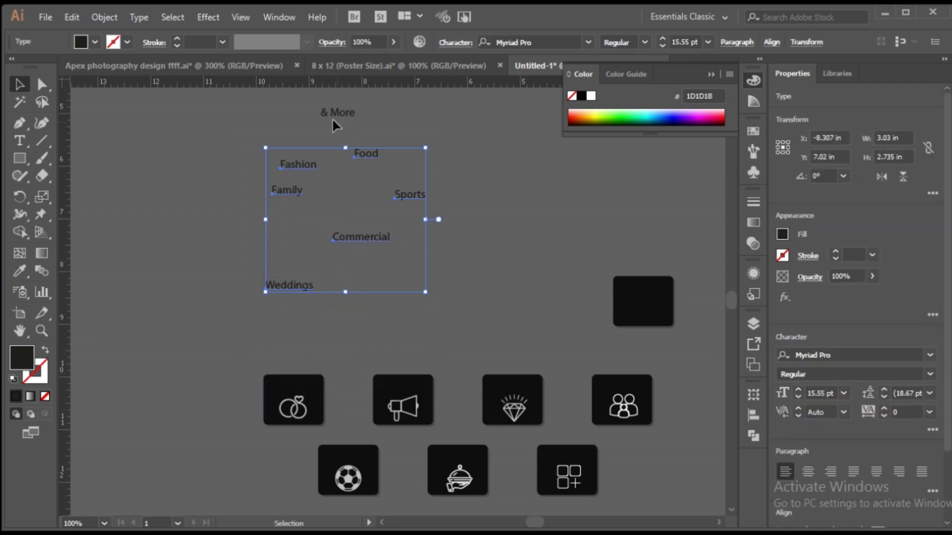
{"action": "double_click", "coordinate": [26, 365]}
{"action": "type", "text": "ffffff"}
{"action": "left_click", "coordinate": [631, 180]}
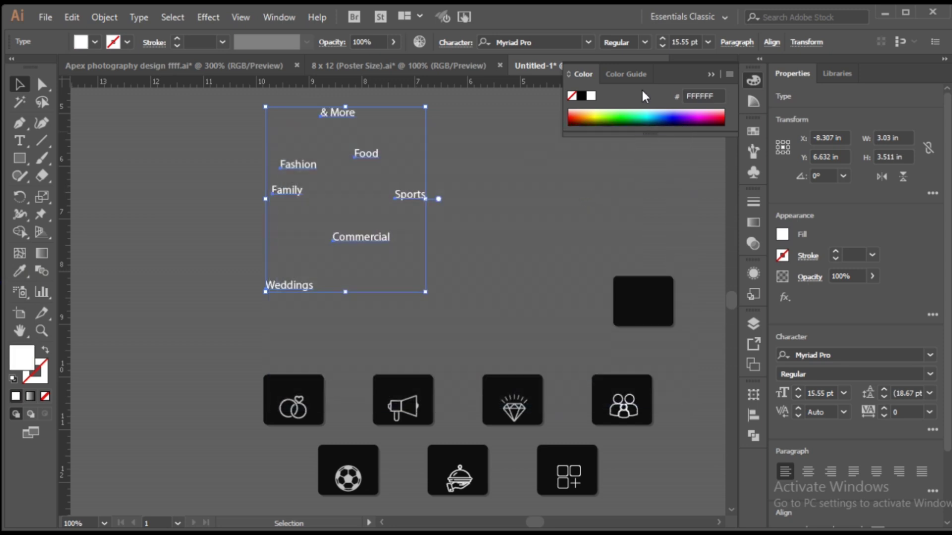
{"action": "scroll", "coordinate": [698, 42], "scroll_direction": "down", "scroll_amount": 4}
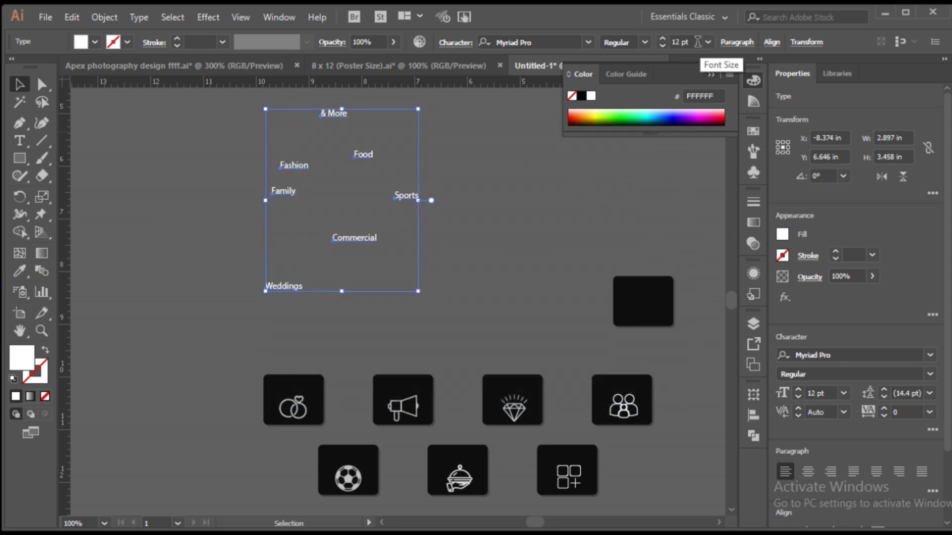
{"action": "left_click", "coordinate": [531, 230]}
Place the "Weddings" label above the rings on the first tile and match its fill to the icon's grey.
{"action": "left_click_drag", "start_coordinate": [293, 291], "coordinate": [303, 389]}
{"action": "scroll", "coordinate": [300, 392], "scroll_direction": "up", "scroll_amount": 5}
{"action": "left_click_drag", "start_coordinate": [294, 337], "coordinate": [294, 343]}
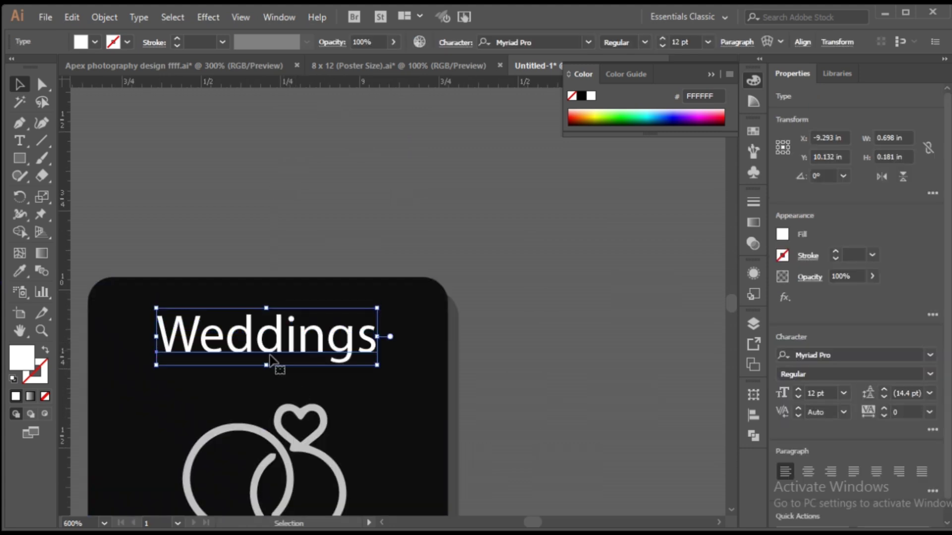
{"action": "left_click", "coordinate": [19, 271]}
{"action": "left_click", "coordinate": [242, 428]}
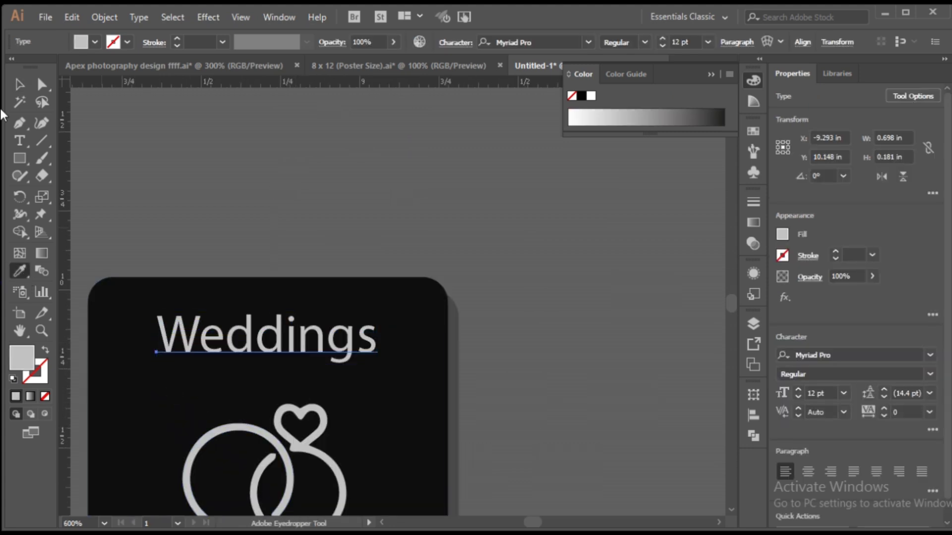
{"action": "left_click", "coordinate": [18, 87]}
{"action": "left_click", "coordinate": [294, 180]}
Place the "Commercial" label above the megaphone icon and match its colour to the "Weddings" label.
{"action": "scroll", "coordinate": [293, 180], "scroll_direction": "down", "scroll_amount": 2}
{"action": "left_click_drag", "start_coordinate": [332, 199], "coordinate": [304, 258]}
{"action": "scroll", "coordinate": [304, 259], "scroll_direction": "down", "scroll_amount": 2}
{"action": "scroll", "coordinate": [374, 195], "scroll_direction": "up", "scroll_amount": 3}
{"action": "left_click_drag", "start_coordinate": [375, 161], "coordinate": [443, 381]}
{"action": "key", "text": "i"}
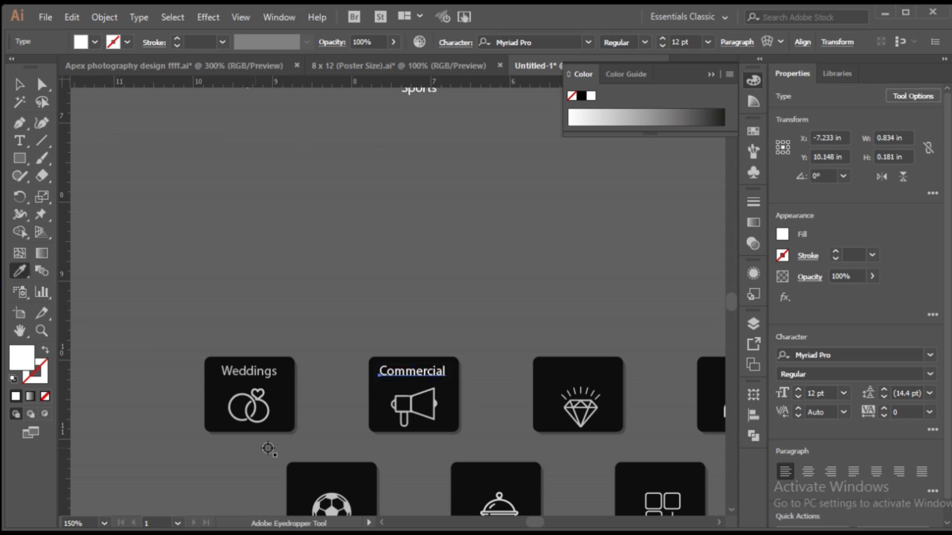
{"action": "left_click", "coordinate": [254, 376]}
{"action": "left_click", "coordinate": [20, 85]}
{"action": "left_click", "coordinate": [208, 153]}
Move the five remaining labels closer to the tiles and apply the "Weddings" label's grey fill to them.
{"action": "left_click_drag", "start_coordinate": [364, 198], "coordinate": [290, 277]}
{"action": "scroll", "coordinate": [404, 163], "scroll_direction": "up", "scroll_amount": 3}
{"action": "left_click_drag", "start_coordinate": [163, 174], "coordinate": [394, 388]}
{"action": "left_click_drag", "start_coordinate": [232, 103], "coordinate": [244, 369]}
{"action": "left_click_drag", "start_coordinate": [286, 242], "coordinate": [355, 251]}
{"action": "left_click_drag", "start_coordinate": [347, 224], "coordinate": [531, 423]}
{"action": "scroll", "coordinate": [454, 314], "scroll_direction": "down", "scroll_amount": 5}
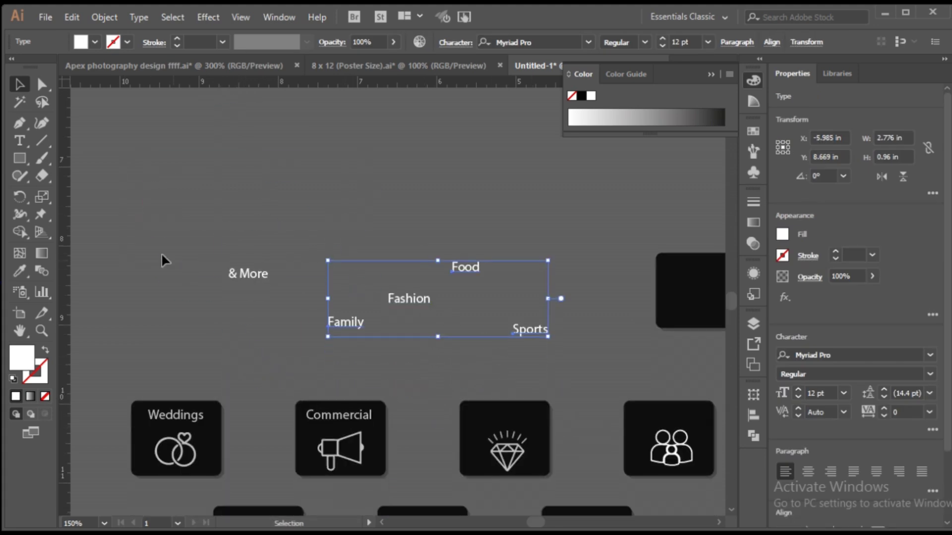
{"action": "left_click", "coordinate": [25, 270]}
{"action": "left_click", "coordinate": [177, 415]}
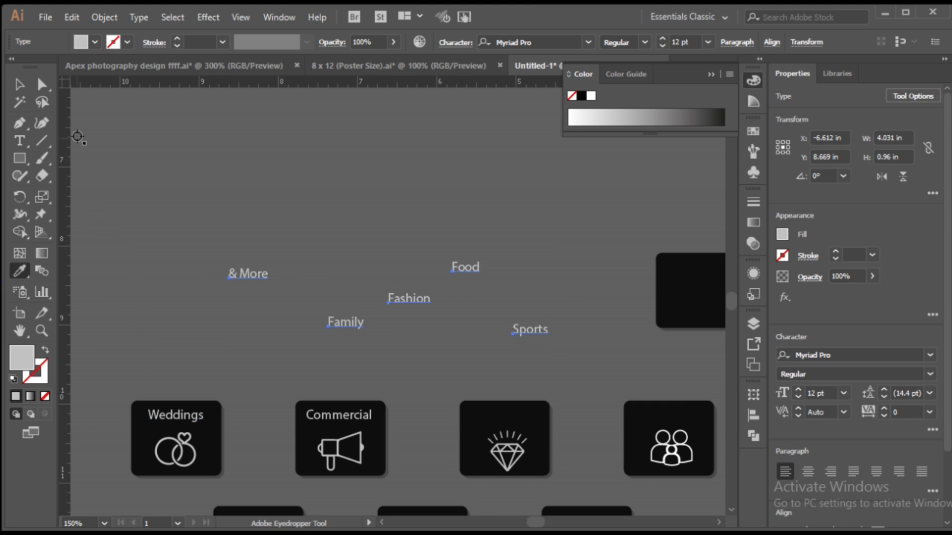
Place the "Fashion" label above the diamond icon and the "Family" label above the family icon.
{"action": "left_click", "coordinate": [20, 85]}
{"action": "left_click", "coordinate": [137, 131]}
{"action": "left_click_drag", "start_coordinate": [405, 312], "coordinate": [510, 418]}
{"action": "left_click_drag", "start_coordinate": [366, 336], "coordinate": [680, 420]}
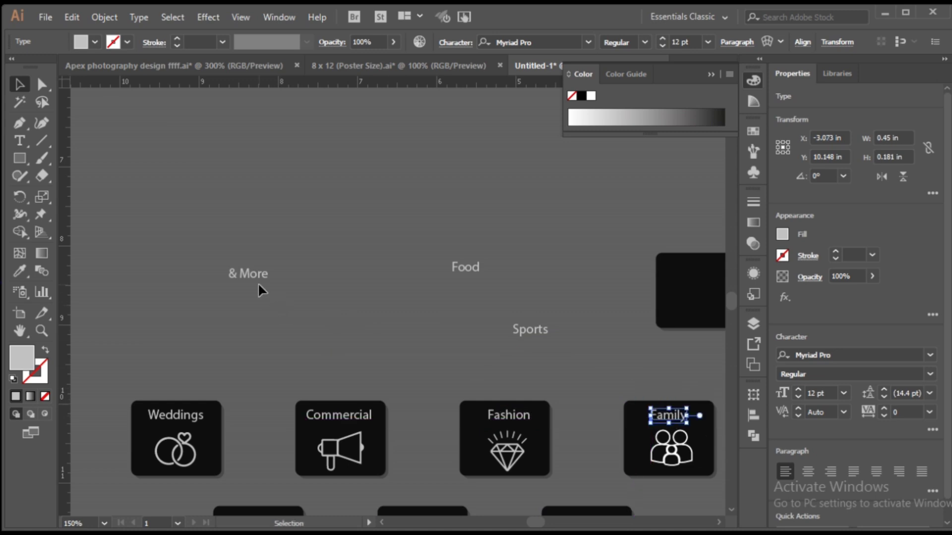
Place the "Sports", "Food" and "& More" labels above their icons on the second row of tiles.
{"action": "left_click", "coordinate": [259, 289]}
{"action": "scroll", "coordinate": [393, 297], "scroll_direction": "down", "scroll_amount": 3}
{"action": "left_click", "coordinate": [529, 205]}
{"action": "left_click", "coordinate": [573, 263]}
{"action": "left_click_drag", "start_coordinate": [536, 213], "coordinate": [270, 408]}
{"action": "left_click_drag", "start_coordinate": [461, 145], "coordinate": [418, 400]}
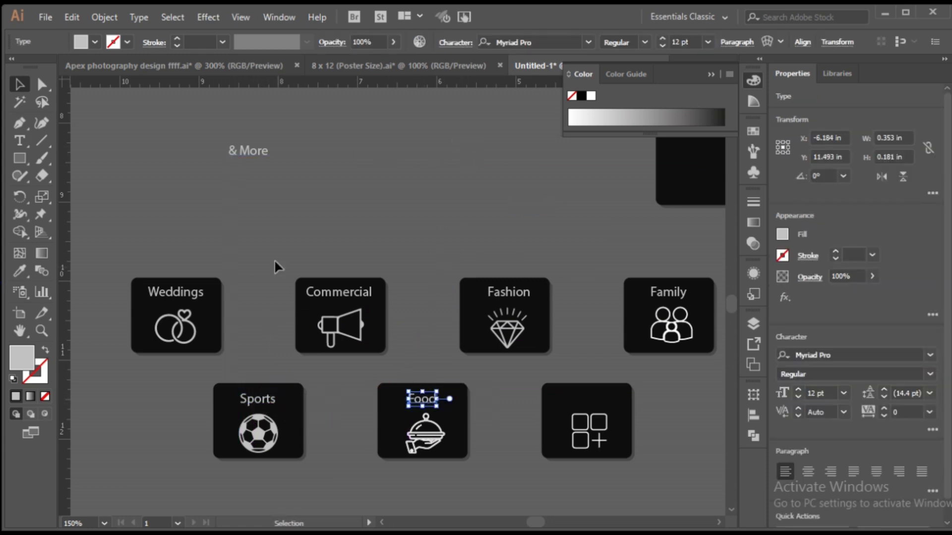
{"action": "left_click_drag", "start_coordinate": [266, 164], "coordinate": [595, 400]}
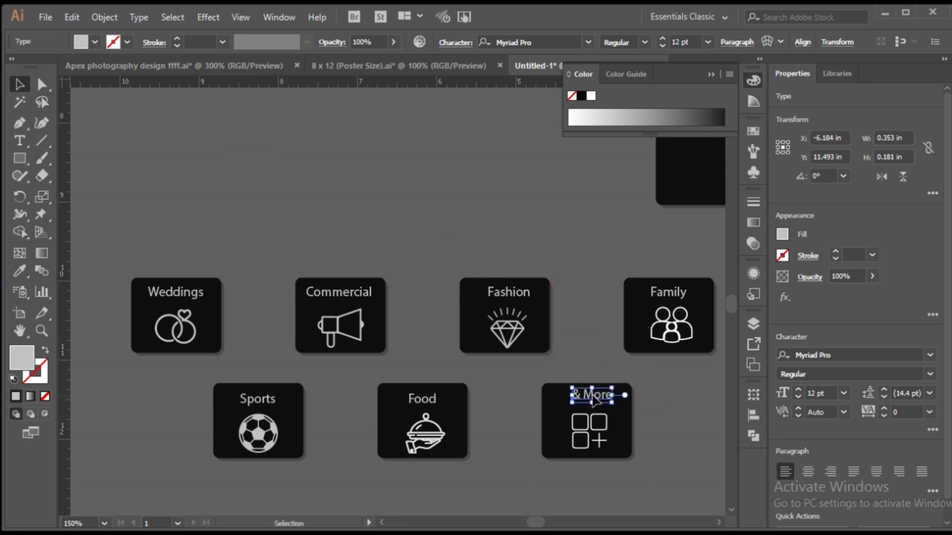
Set all seven tile labels in All Caps.
{"action": "left_click", "coordinate": [591, 347]}
{"action": "left_click", "coordinate": [591, 396]}
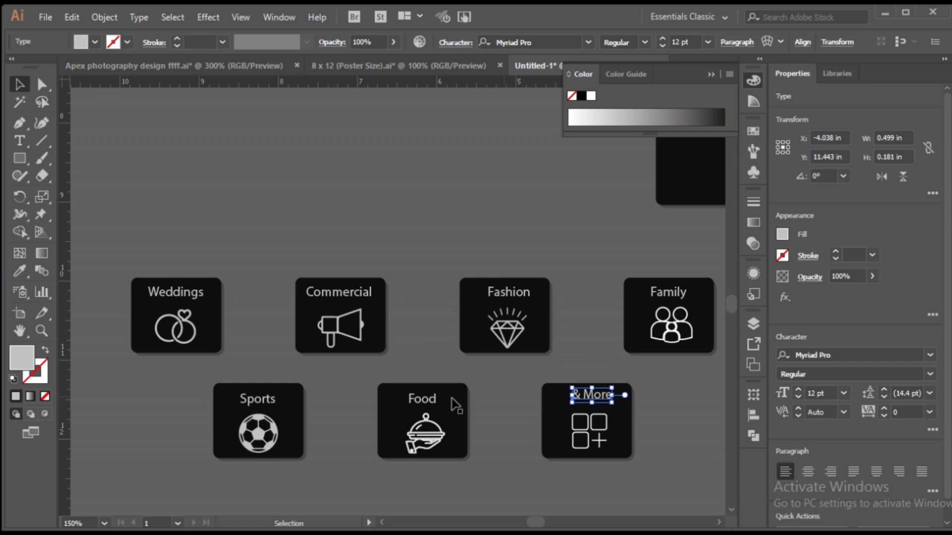
{"action": "left_click", "coordinate": [420, 403], "text": "shift"}
{"action": "left_click", "coordinate": [271, 403], "text": "shift"}
{"action": "left_click", "coordinate": [176, 293], "text": "shift"}
{"action": "left_click", "coordinate": [684, 293], "text": "shift"}
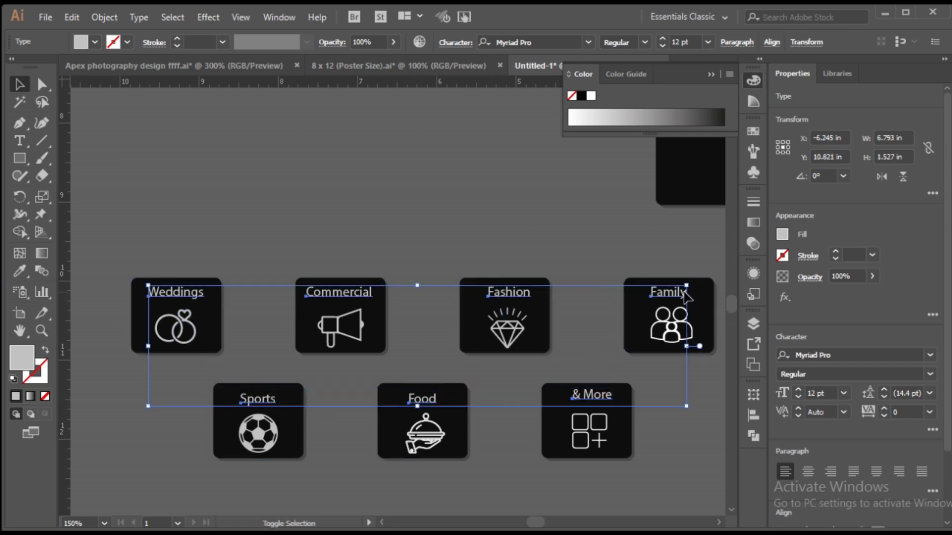
{"action": "left_click", "coordinate": [455, 42]}
{"action": "left_click", "coordinate": [317, 194]}
{"action": "left_click", "coordinate": [247, 233]}
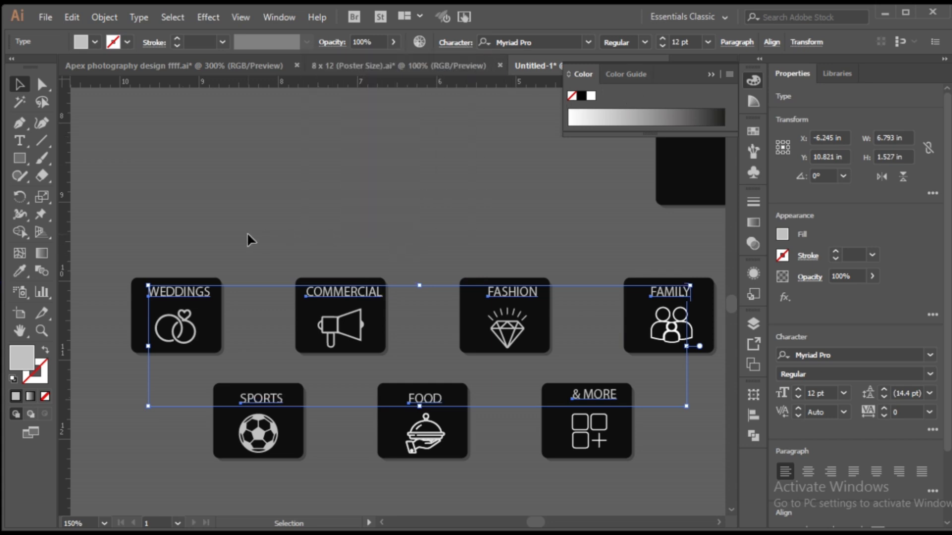
Reduce the font size of all seven tile labels to 11 pt.
{"action": "left_click", "coordinate": [369, 293]}
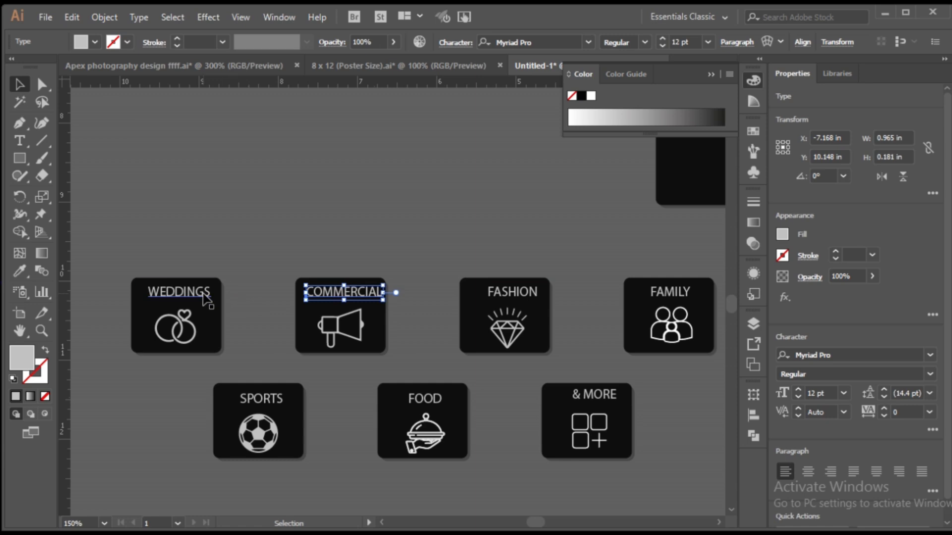
{"action": "left_click", "coordinate": [206, 296], "text": "shift"}
{"action": "left_click", "coordinate": [262, 399], "text": "shift"}
{"action": "left_click", "coordinate": [432, 400], "text": "shift"}
{"action": "left_click", "coordinate": [512, 295], "text": "shift"}
{"action": "left_click", "coordinate": [609, 396], "text": "shift"}
{"action": "left_click", "coordinate": [661, 296], "text": "shift"}
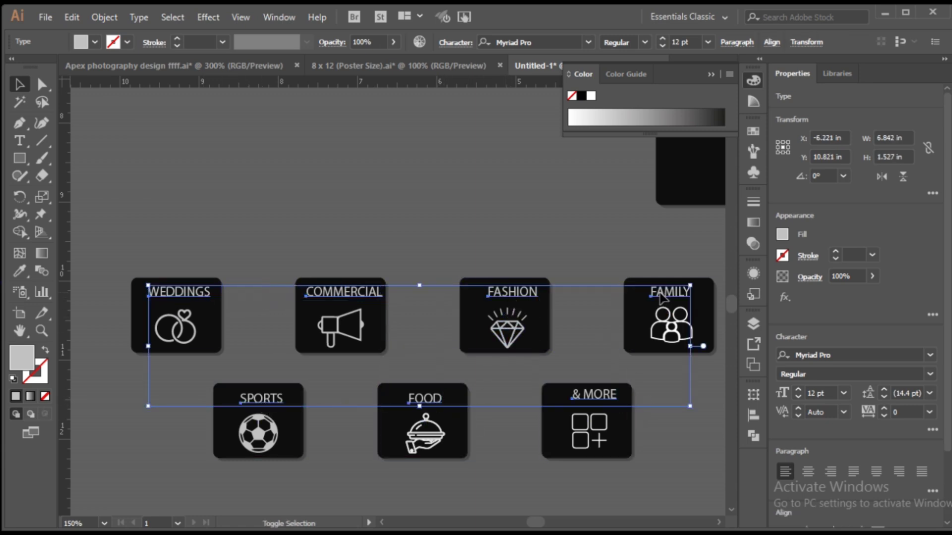
{"action": "scroll", "coordinate": [689, 39], "scroll_direction": "down", "scroll_amount": 1}
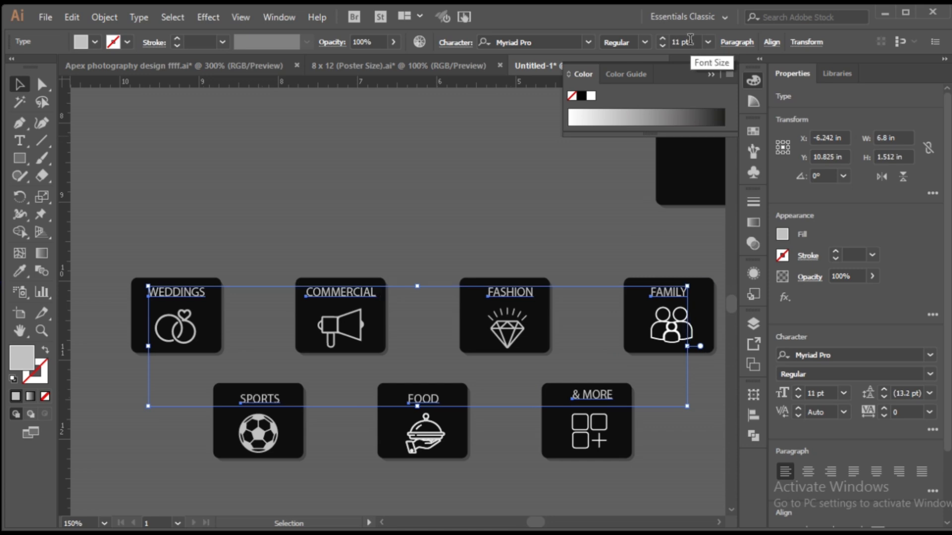
Nudge the "FASHION" label sideways so it sits centred above the diamond icon.
{"action": "left_click", "coordinate": [468, 224]}
{"action": "scroll", "coordinate": [664, 289], "scroll_direction": "up", "scroll_amount": 3}
{"action": "left_click_drag", "start_coordinate": [687, 307], "coordinate": [551, 264]}
{"action": "scroll", "coordinate": [589, 265], "scroll_direction": "down", "scroll_amount": 2}
{"action": "left_click", "coordinate": [459, 273]}
{"action": "scroll", "coordinate": [307, 272], "scroll_direction": "up", "scroll_amount": 3}
{"action": "left_click_drag", "start_coordinate": [384, 251], "coordinate": [367, 257]}
{"action": "scroll", "coordinate": [376, 255], "scroll_direction": "down", "scroll_amount": 3}
{"action": "left_click", "coordinate": [430, 198]}
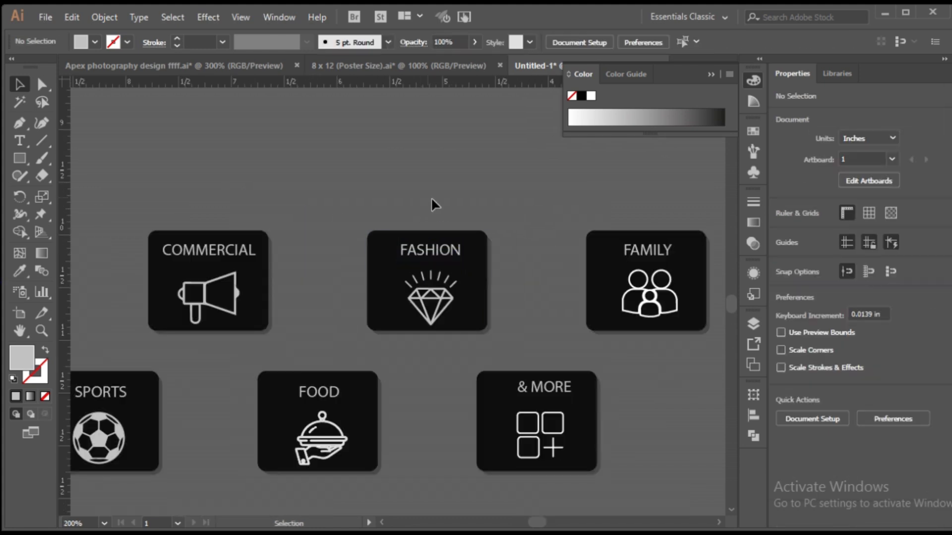
Group the seven tiles with their icons and labels and move the group onto the poster below the red subtitle.
{"action": "scroll", "coordinate": [431, 198], "scroll_direction": "down", "scroll_amount": 1}
{"action": "scroll", "coordinate": [406, 365], "scroll_direction": "up", "scroll_amount": 3}
{"action": "scroll", "coordinate": [543, 343], "scroll_direction": "down", "scroll_amount": 3}
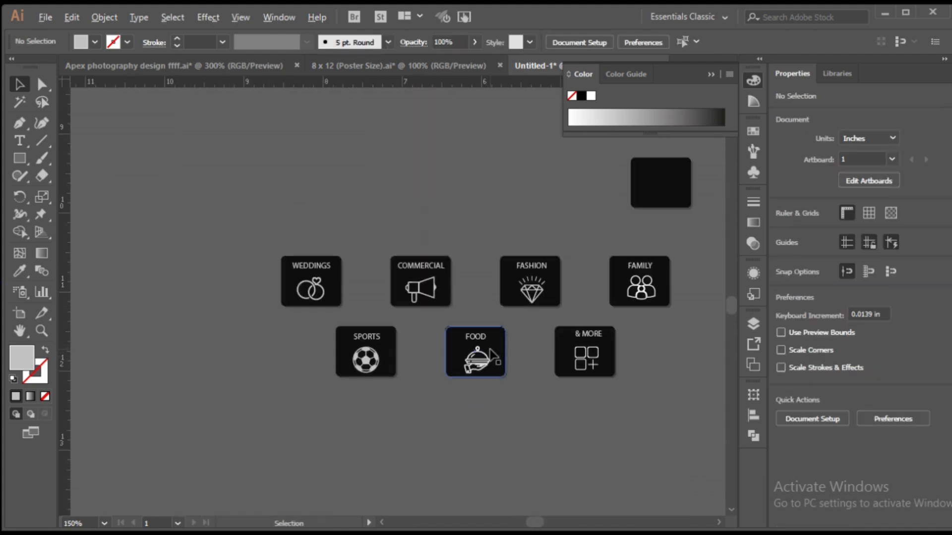
{"action": "scroll", "coordinate": [495, 348], "scroll_direction": "up", "scroll_amount": 1}
{"action": "left_click", "coordinate": [389, 272]}
{"action": "scroll", "coordinate": [204, 181], "scroll_direction": "down", "scroll_amount": 2}
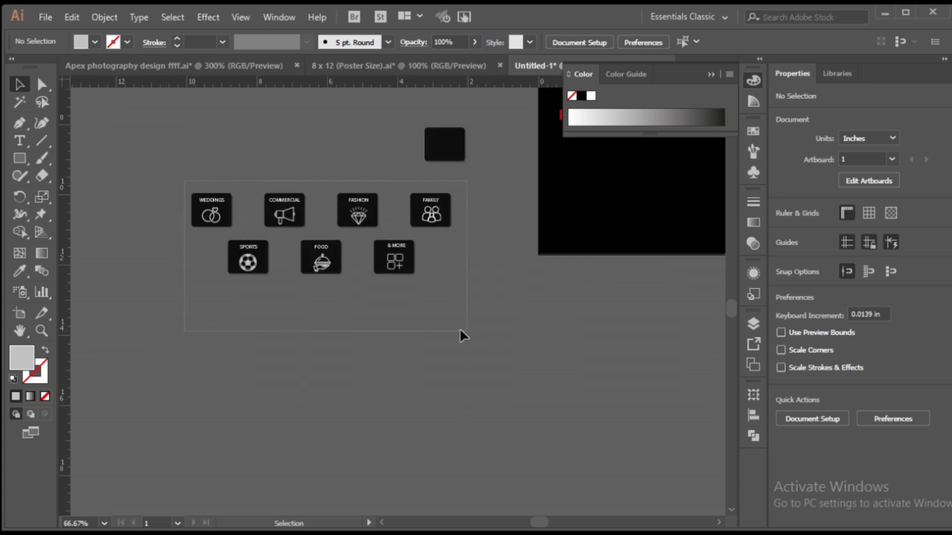
{"action": "left_click_drag", "start_coordinate": [460, 331], "coordinate": [455, 333]}
{"action": "key", "text": "ctrl+g"}
{"action": "left_click", "coordinate": [444, 361]}
{"action": "scroll", "coordinate": [404, 355], "scroll_direction": "down", "scroll_amount": 1}
{"action": "left_click_drag", "start_coordinate": [322, 256], "coordinate": [600, 229]}
{"action": "scroll", "coordinate": [710, 377], "scroll_direction": "up", "scroll_amount": 3}
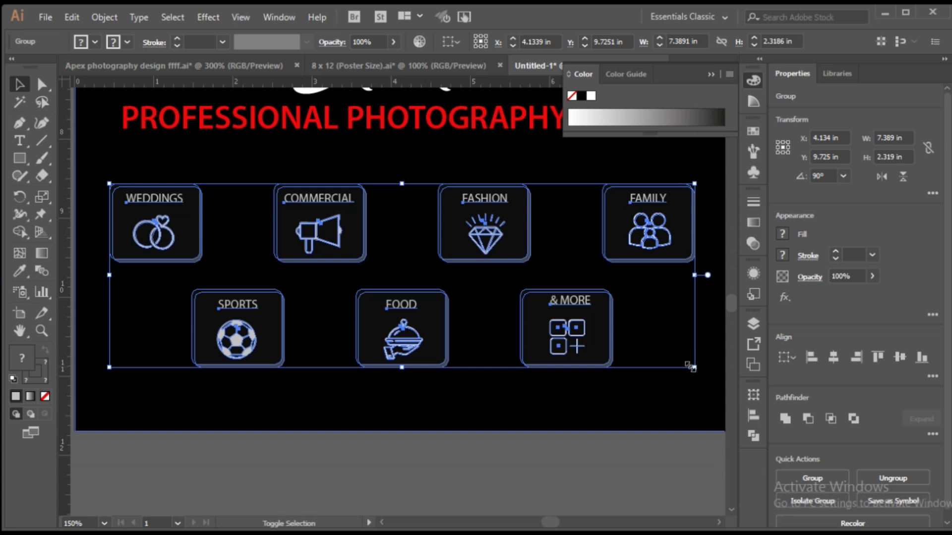
Scale the tile group down to about 5.85 in wide and move it up close beneath the subtitle.
{"action": "left_click_drag", "start_coordinate": [690, 367], "coordinate": [632, 349]}
{"action": "scroll", "coordinate": [545, 327], "scroll_direction": "up", "scroll_amount": 2}
{"action": "left_click_drag", "start_coordinate": [491, 305], "coordinate": [490, 268]}
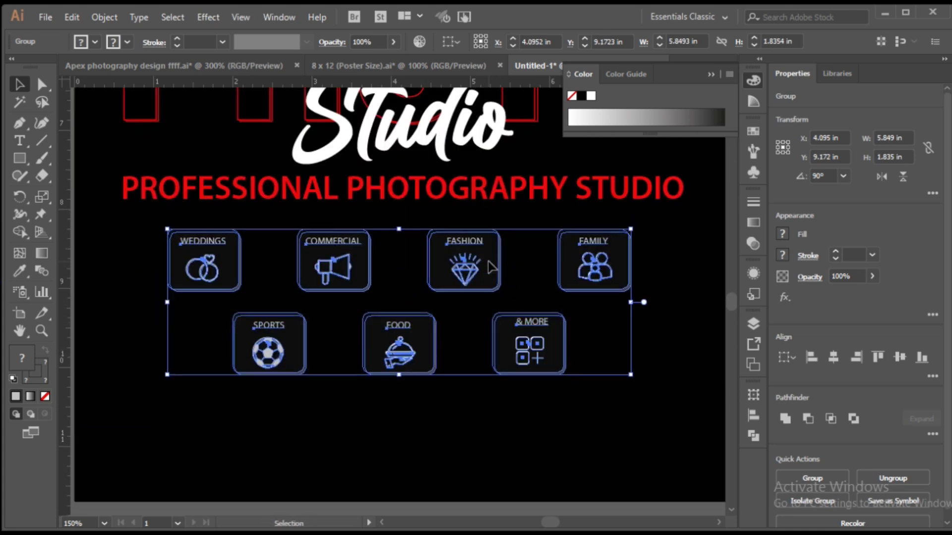
{"action": "left_click", "coordinate": [556, 422]}
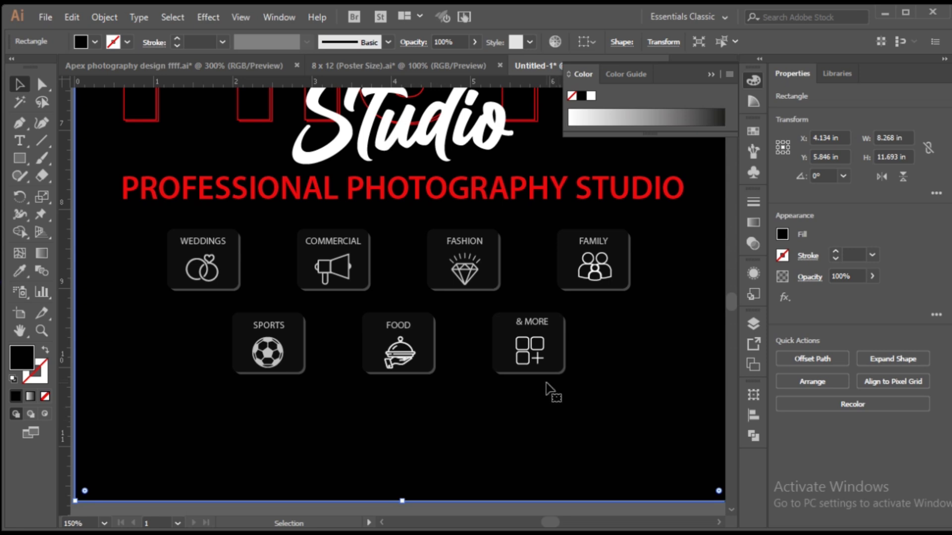
{"action": "scroll", "coordinate": [526, 367], "scroll_direction": "up", "scroll_amount": 2}
{"action": "left_click_drag", "start_coordinate": [498, 339], "coordinate": [498, 333]}
{"action": "scroll", "coordinate": [498, 334], "scroll_direction": "down", "scroll_amount": 2}
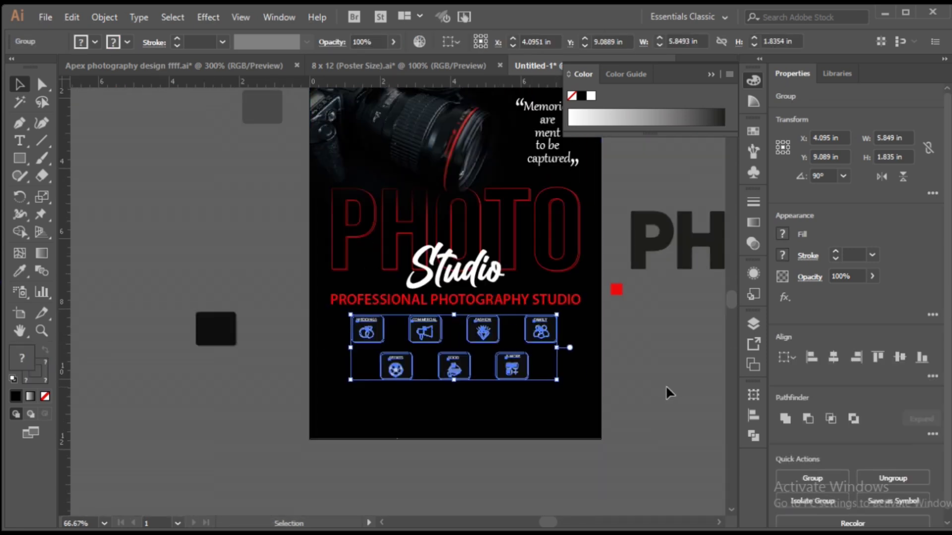
Set alignment to the artboard and centre the tile group horizontally on the poster.
{"action": "left_click", "coordinate": [663, 436]}
{"action": "scroll", "coordinate": [662, 438], "scroll_direction": "up", "scroll_amount": 1}
{"action": "left_click", "coordinate": [550, 384]}
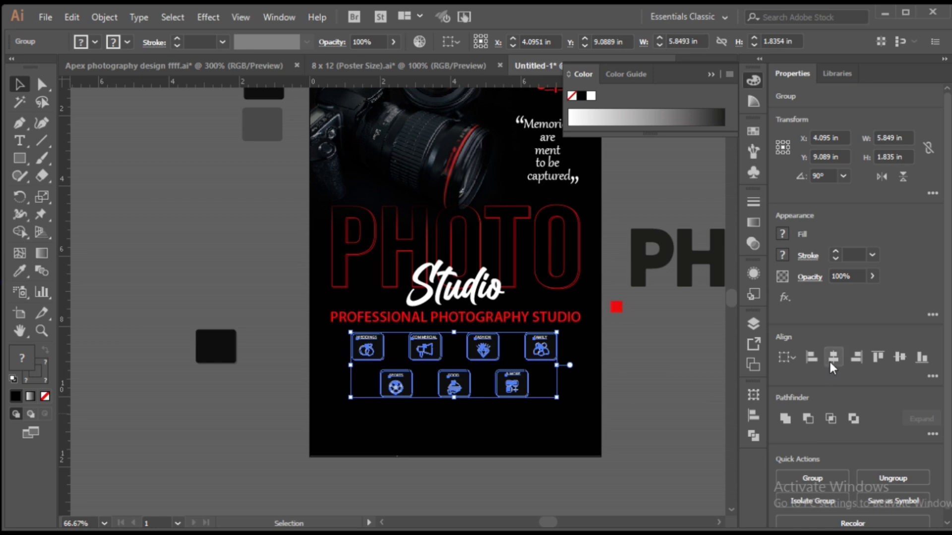
{"action": "left_click", "coordinate": [932, 376]}
{"action": "left_click", "coordinate": [926, 503]}
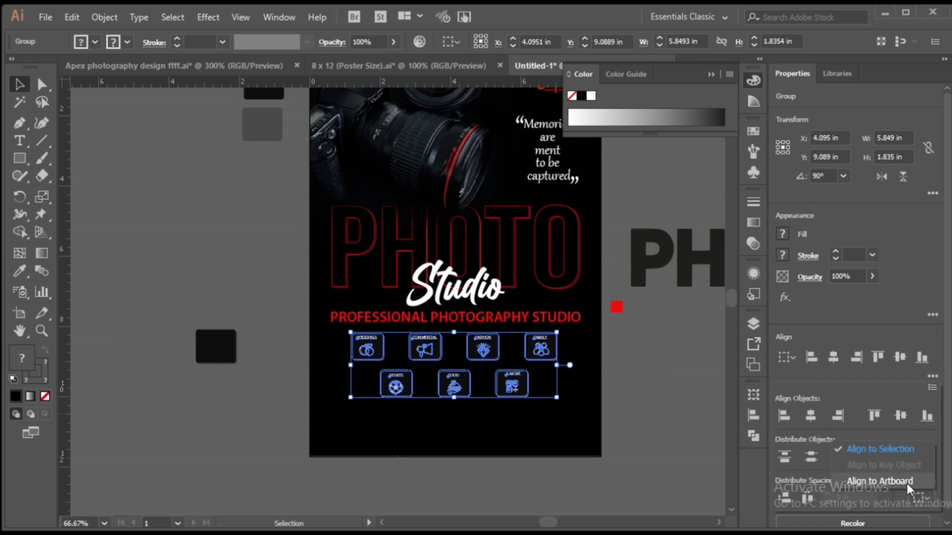
{"action": "left_click", "coordinate": [880, 482]}
{"action": "left_click", "coordinate": [833, 357]}
{"action": "left_click", "coordinate": [671, 407]}
Scale the tile group proportionally down to about 5.45 in wide, keeping it centred on the poster.
{"action": "left_click", "coordinate": [528, 381]}
{"action": "left_click", "coordinate": [627, 411]}
{"action": "scroll", "coordinate": [540, 359], "scroll_direction": "up", "scroll_amount": 2}
{"action": "left_click", "coordinate": [542, 353]}
{"action": "left_click_drag", "start_coordinate": [587, 450], "coordinate": [570, 445]}
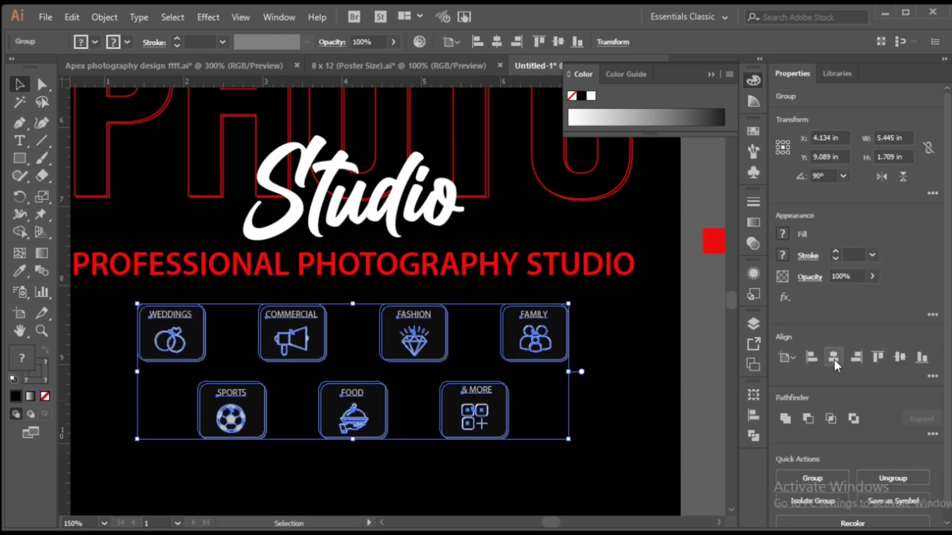
{"action": "left_click", "coordinate": [684, 378]}
{"action": "scroll", "coordinate": [664, 382], "scroll_direction": "down", "scroll_amount": 1}
{"action": "left_click_drag", "start_coordinate": [664, 382], "coordinate": [563, 442]}
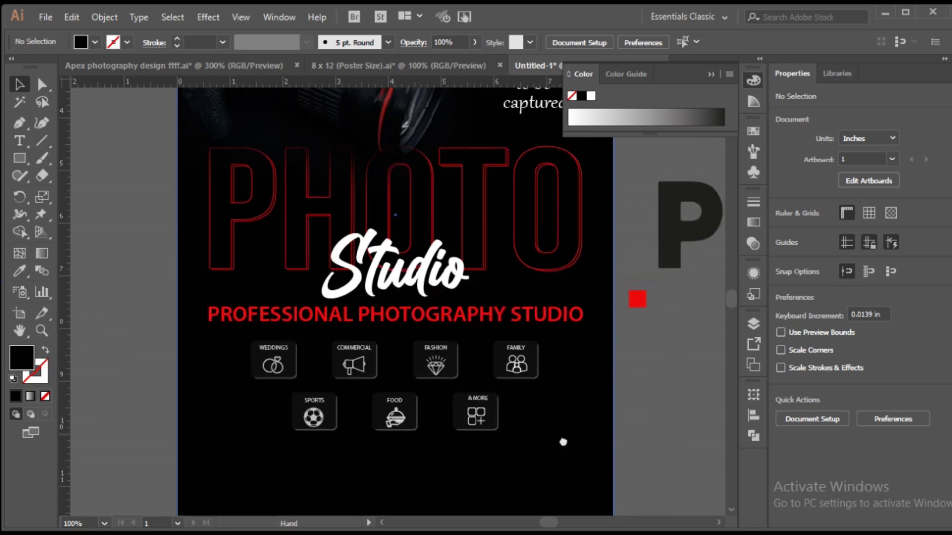
{"action": "scroll", "coordinate": [563, 442], "scroll_direction": "down", "scroll_amount": 1}
{"action": "scroll", "coordinate": [629, 440], "scroll_direction": "down", "scroll_amount": 1}
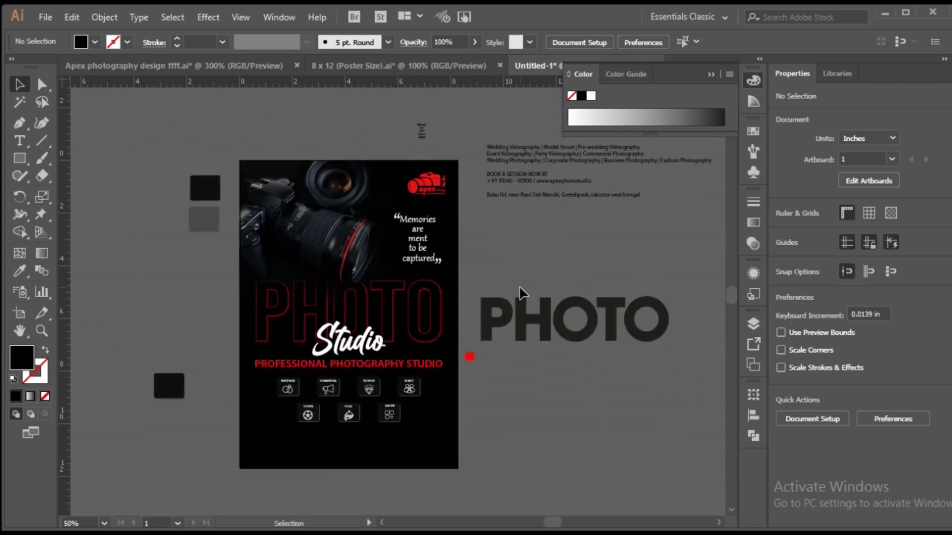
Copy the three lines of photography services from the text block beside the poster and delete them there.
{"action": "scroll", "coordinate": [580, 198], "scroll_direction": "up", "scroll_amount": 4}
{"action": "double_click", "coordinate": [556, 239]}
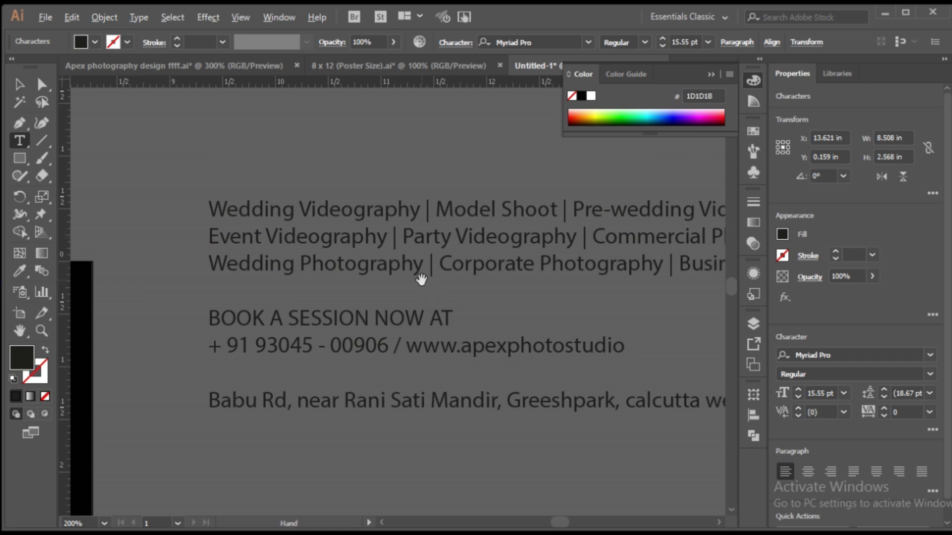
{"action": "scroll", "coordinate": [420, 279], "scroll_direction": "down", "scroll_amount": 2}
{"action": "left_click_drag", "start_coordinate": [325, 244], "coordinate": [559, 308]}
{"action": "key", "text": "ctrl+c"}
{"action": "key", "text": "Delete"}
{"action": "key", "text": "Delete"}
{"action": "key", "text": "Delete"}
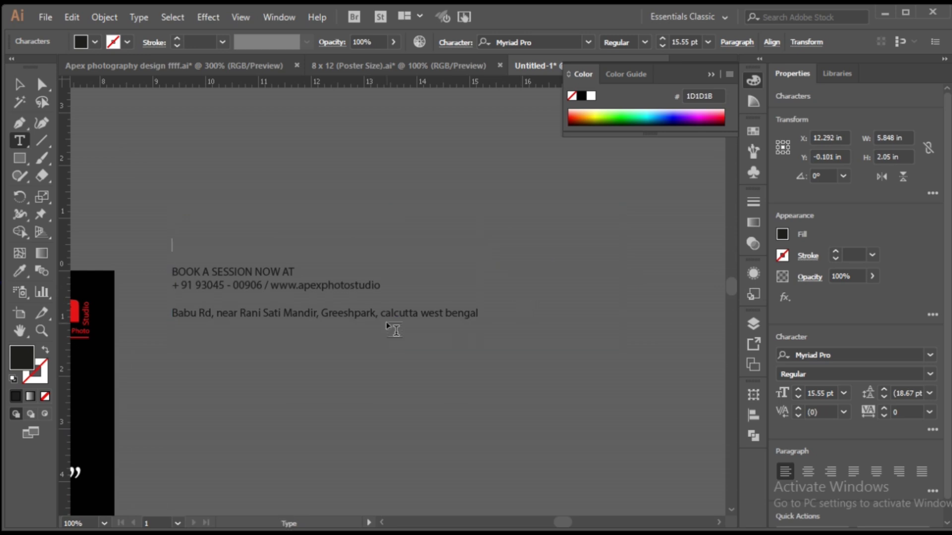
{"action": "left_click", "coordinate": [12, 85]}
{"action": "left_click", "coordinate": [168, 151]}
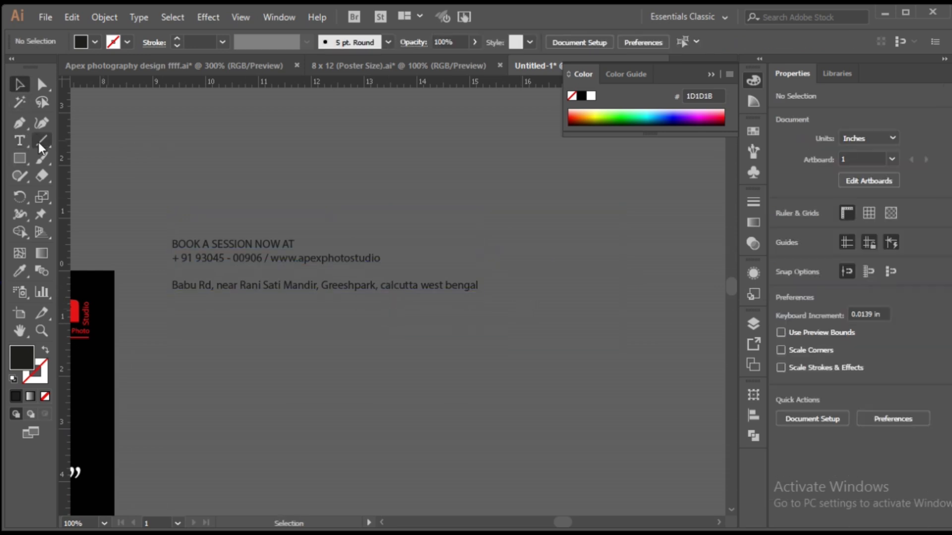
Paste the three service lines as a separate text object and centre-align the paragraph.
{"action": "key", "text": "t"}
{"action": "left_click", "coordinate": [243, 419]}
{"action": "key", "text": "ctrl+v"}
{"action": "key", "text": "Escape"}
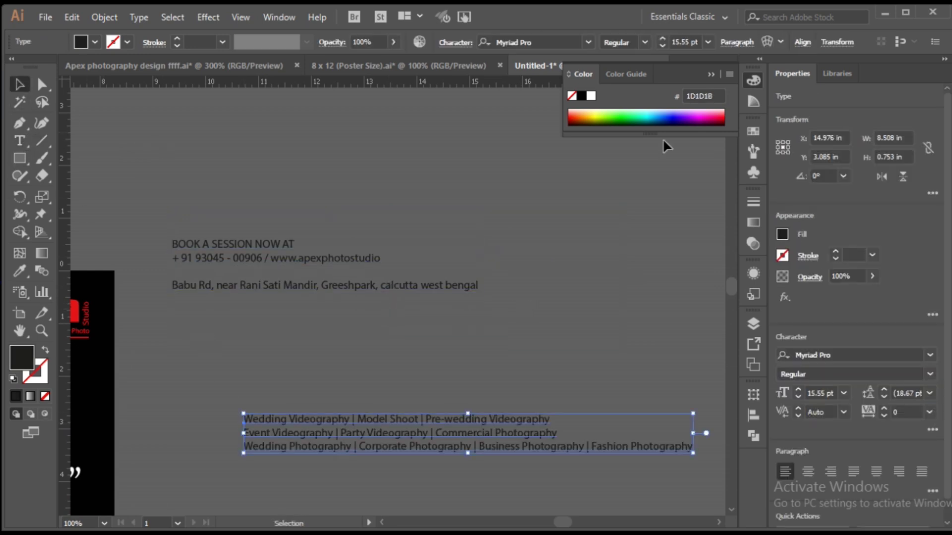
{"action": "left_click", "coordinate": [455, 42]}
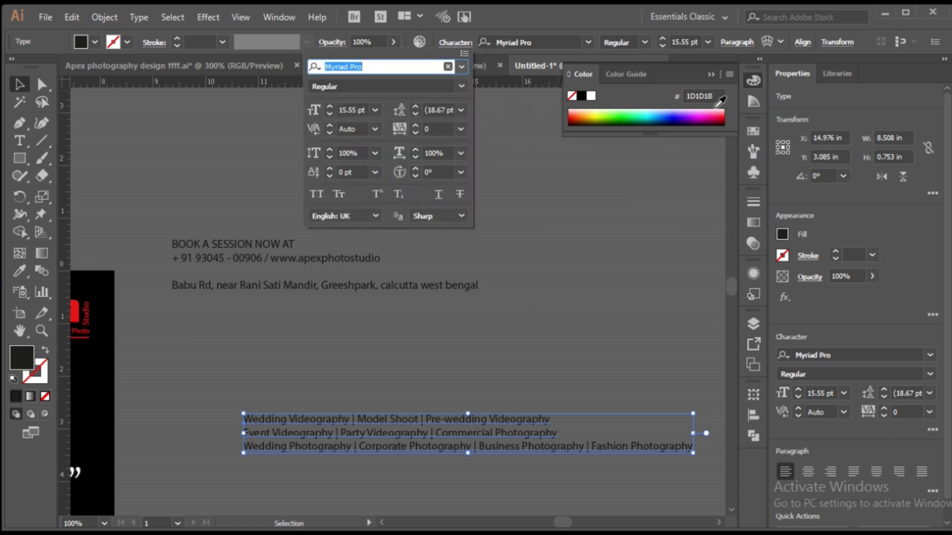
{"action": "left_click", "coordinate": [734, 43]}
{"action": "left_click", "coordinate": [803, 469]}
{"action": "left_click", "coordinate": [627, 418]}
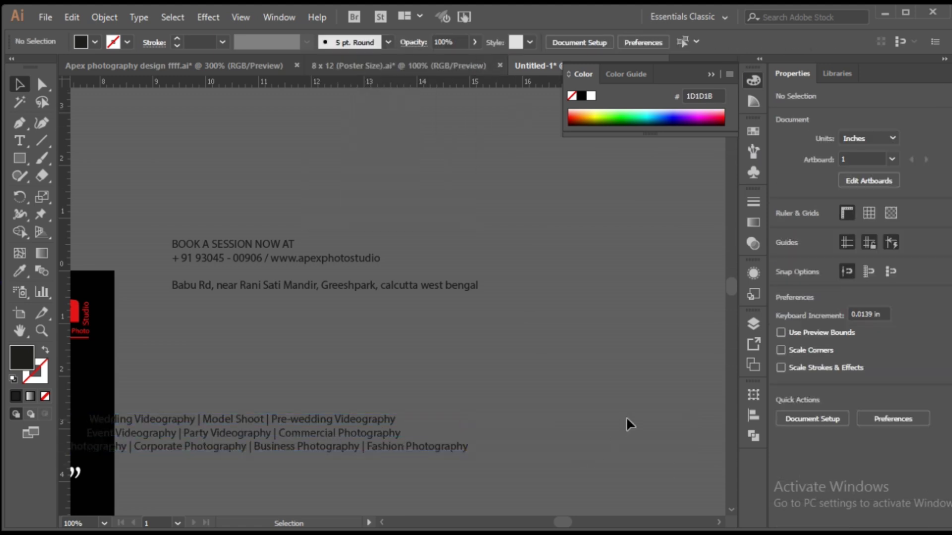
Move the service lines onto the lower part of the poster and set their font size to 14 pt.
{"action": "scroll", "coordinate": [627, 418], "scroll_direction": "down", "scroll_amount": 2}
{"action": "left_click_drag", "start_coordinate": [589, 448], "coordinate": [663, 283]}
{"action": "left_click_drag", "start_coordinate": [547, 256], "coordinate": [365, 462]}
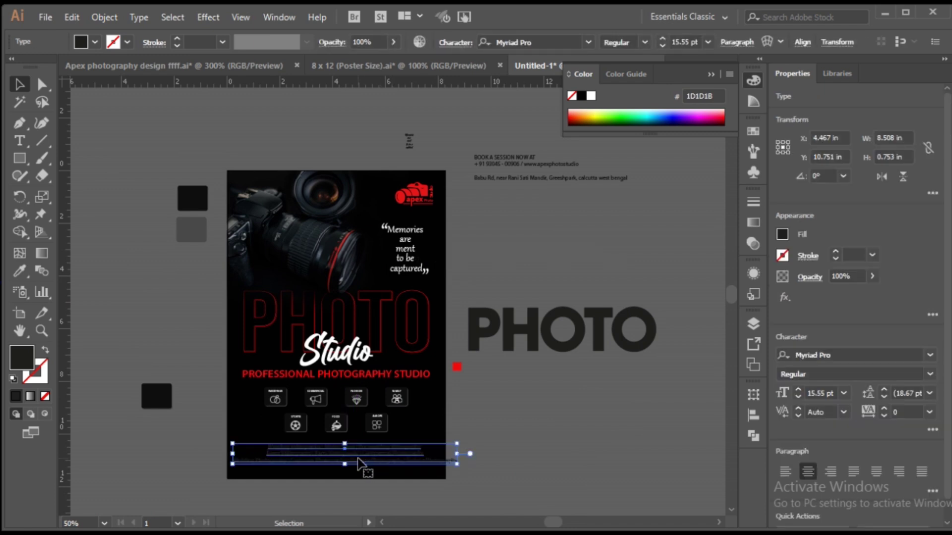
{"action": "key", "text": "ctrl+equal"}
{"action": "scroll", "coordinate": [689, 40], "scroll_direction": "down", "scroll_amount": 3}
{"action": "scroll", "coordinate": [688, 39], "scroll_direction": "up", "scroll_amount": 1}
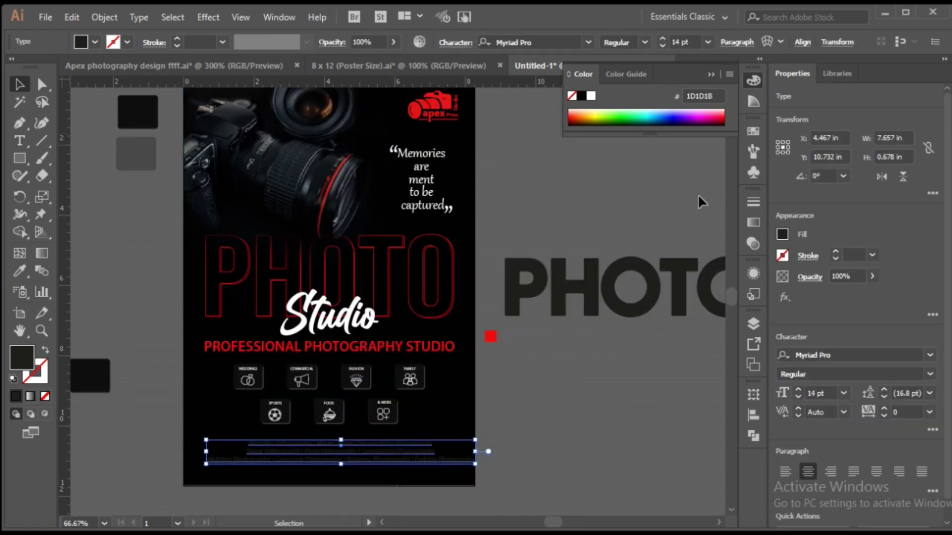
Move the service lines directly beneath the tiles and fill the text with white (FFFFFF).
{"action": "left_click", "coordinate": [609, 424]}
{"action": "left_click_drag", "start_coordinate": [608, 427], "coordinate": [636, 381]}
{"action": "scroll", "coordinate": [320, 434], "scroll_direction": "up", "scroll_amount": 3}
{"action": "left_click_drag", "start_coordinate": [411, 344], "coordinate": [412, 310]}
{"action": "double_click", "coordinate": [28, 362]}
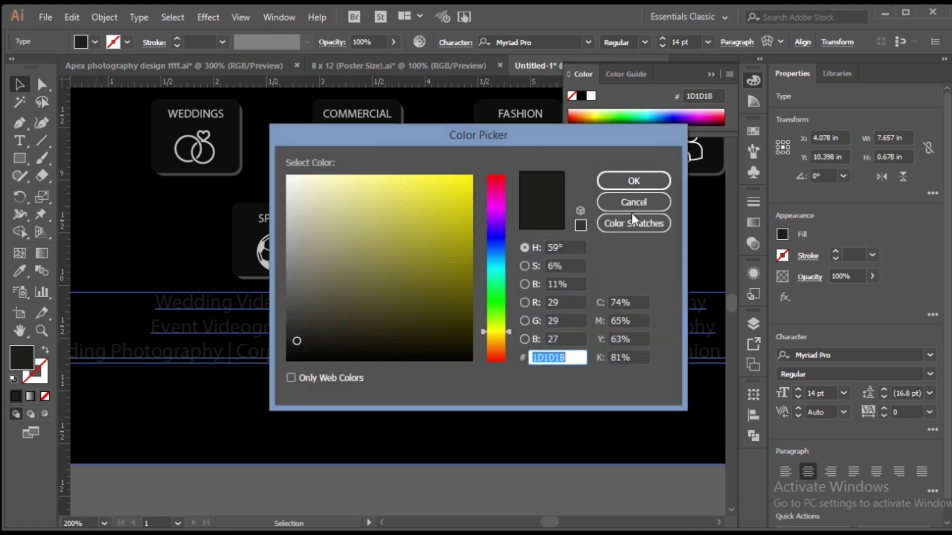
{"action": "left_click_drag", "start_coordinate": [298, 202], "coordinate": [286, 175]}
{"action": "left_click", "coordinate": [632, 182]}
{"action": "scroll", "coordinate": [414, 300], "scroll_direction": "down", "scroll_amount": 3}
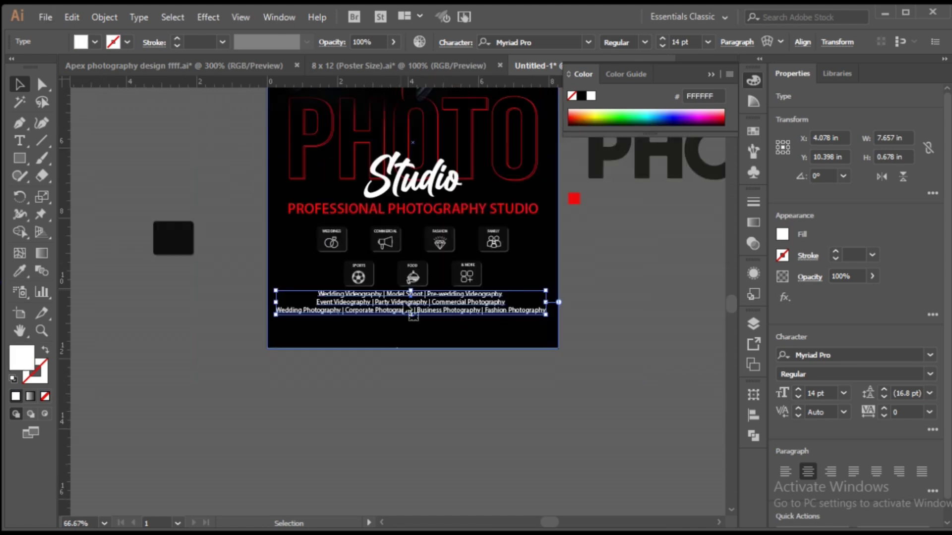
Scale the service text down from its centre to about 7.08 in wide.
{"action": "left_click", "coordinate": [417, 359]}
{"action": "scroll", "coordinate": [419, 307], "scroll_direction": "up", "scroll_amount": 2}
{"action": "scroll", "coordinate": [418, 305], "scroll_direction": "up", "scroll_amount": 1}
{"action": "left_click", "coordinate": [422, 300]}
{"action": "scroll", "coordinate": [421, 298], "scroll_direction": "down", "scroll_amount": 1}
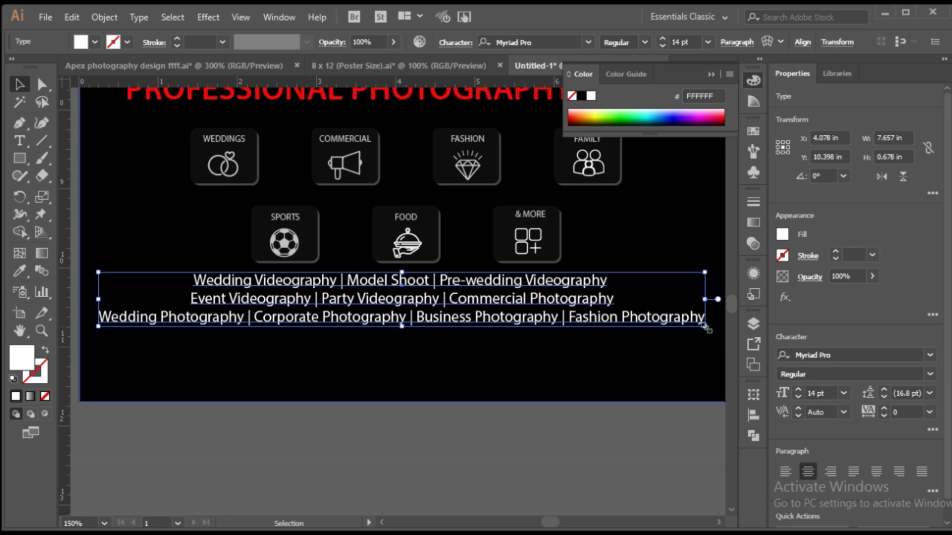
{"action": "left_click_drag", "start_coordinate": [705, 327], "coordinate": [683, 326]}
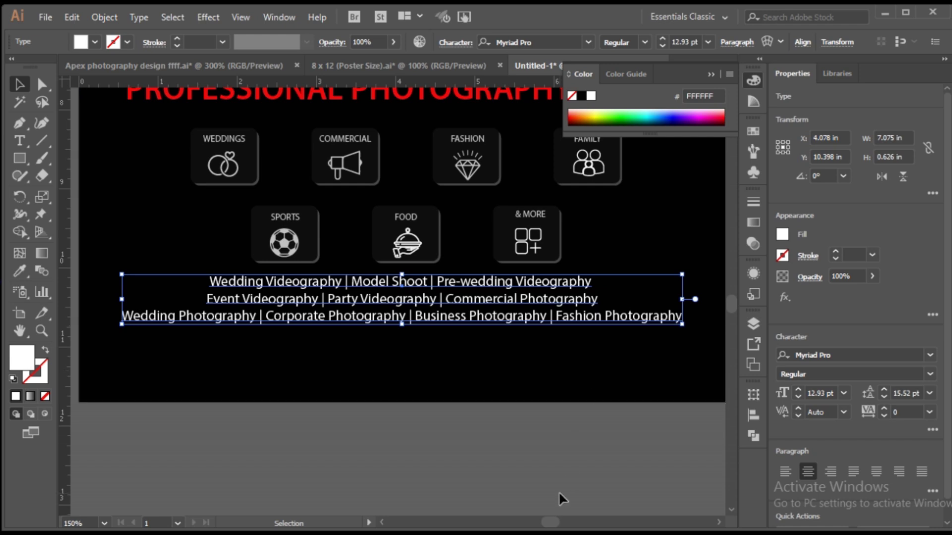
{"action": "left_click", "coordinate": [494, 485]}
Move the PHOTO headline, the "Studio" lettering and the red subtitle slightly higher on the poster.
{"action": "scroll", "coordinate": [493, 480], "scroll_direction": "down", "scroll_amount": 2}
{"action": "scroll", "coordinate": [493, 479], "scroll_direction": "up", "scroll_amount": 2}
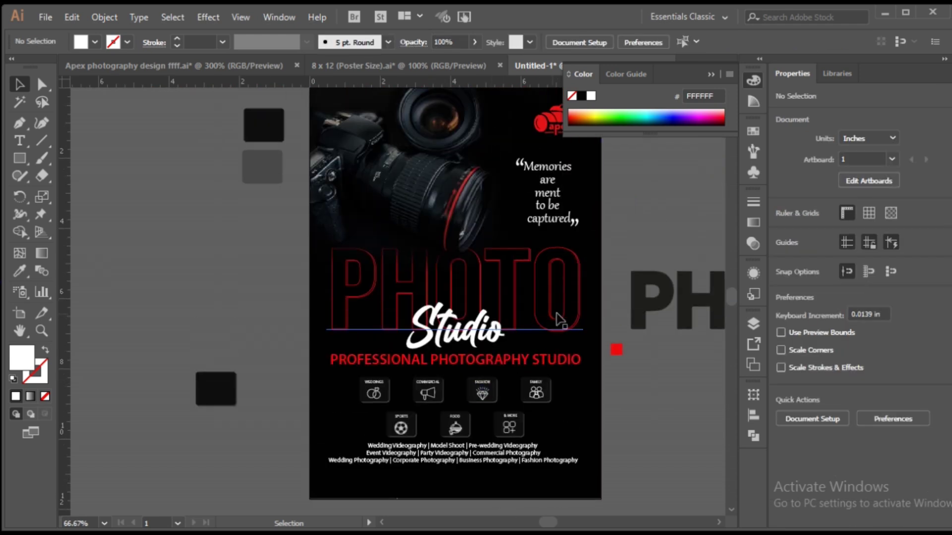
{"action": "left_click", "coordinate": [559, 316]}
{"action": "scroll", "coordinate": [566, 321], "scroll_direction": "up", "scroll_amount": 3}
{"action": "scroll", "coordinate": [469, 399], "scroll_direction": "up", "scroll_amount": 2}
{"action": "left_click_drag", "start_coordinate": [440, 452], "coordinate": [473, 399]}
{"action": "left_click", "coordinate": [466, 433]}
{"action": "left_click_drag", "start_coordinate": [473, 484], "coordinate": [473, 464]}
Move the tile group up beneath the subtitle, centred horizontally on the artboard, and adjust the spacing to the service text.
{"action": "scroll", "coordinate": [473, 464], "scroll_direction": "down", "scroll_amount": 5}
{"action": "left_click", "coordinate": [503, 407]}
{"action": "left_click_drag", "start_coordinate": [495, 416], "coordinate": [495, 390]}
{"action": "left_click", "coordinate": [834, 359]}
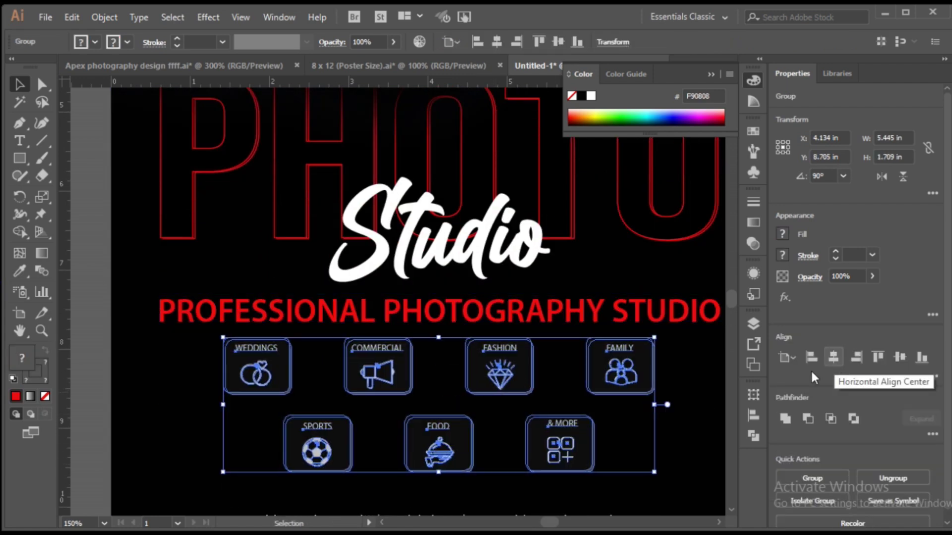
{"action": "scroll", "coordinate": [412, 399], "scroll_direction": "down", "scroll_amount": 2}
{"action": "left_click", "coordinate": [648, 437]}
{"action": "scroll", "coordinate": [457, 474], "scroll_direction": "up", "scroll_amount": 1}
{"action": "left_click_drag", "start_coordinate": [449, 440], "coordinate": [449, 422]}
{"action": "left_click", "coordinate": [667, 408]}
Copy the BOOK A SESSION NOW AT line from the contact text block beside the poster and delete it there.
{"action": "scroll", "coordinate": [632, 425], "scroll_direction": "down", "scroll_amount": 1}
{"action": "left_click_drag", "start_coordinate": [648, 466], "coordinate": [563, 475]}
{"action": "scroll", "coordinate": [599, 453], "scroll_direction": "up", "scroll_amount": 1}
{"action": "scroll", "coordinate": [600, 451], "scroll_direction": "down", "scroll_amount": 2}
{"action": "scroll", "coordinate": [601, 450], "scroll_direction": "up", "scroll_amount": 4}
{"action": "left_click_drag", "start_coordinate": [606, 448], "coordinate": [516, 473]}
{"action": "scroll", "coordinate": [518, 156], "scroll_direction": "up", "scroll_amount": 4}
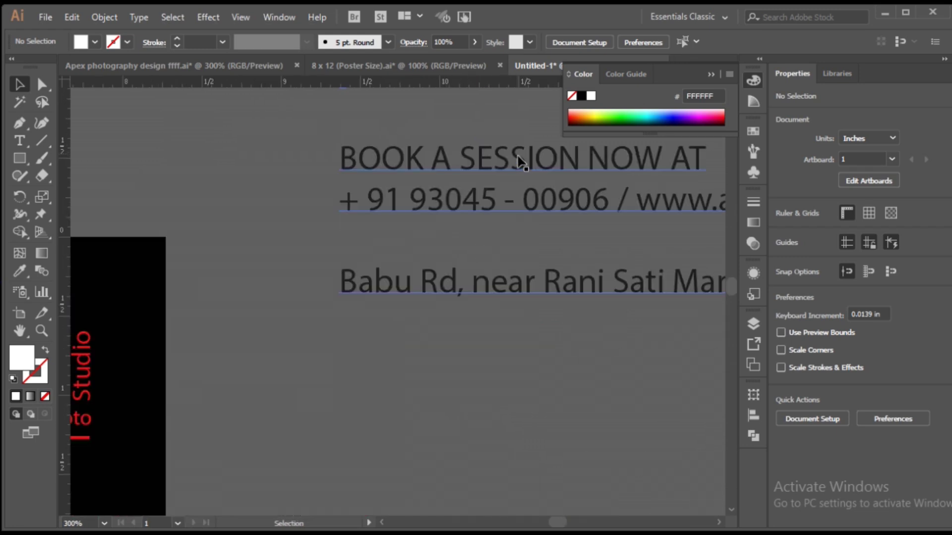
{"action": "double_click", "coordinate": [518, 159]}
{"action": "scroll", "coordinate": [366, 233], "scroll_direction": "down", "scroll_amount": 1}
{"action": "left_click_drag", "start_coordinate": [591, 180], "coordinate": [332, 180]}
{"action": "key", "text": "ctrl+c"}
{"action": "key", "text": "BackSpace"}
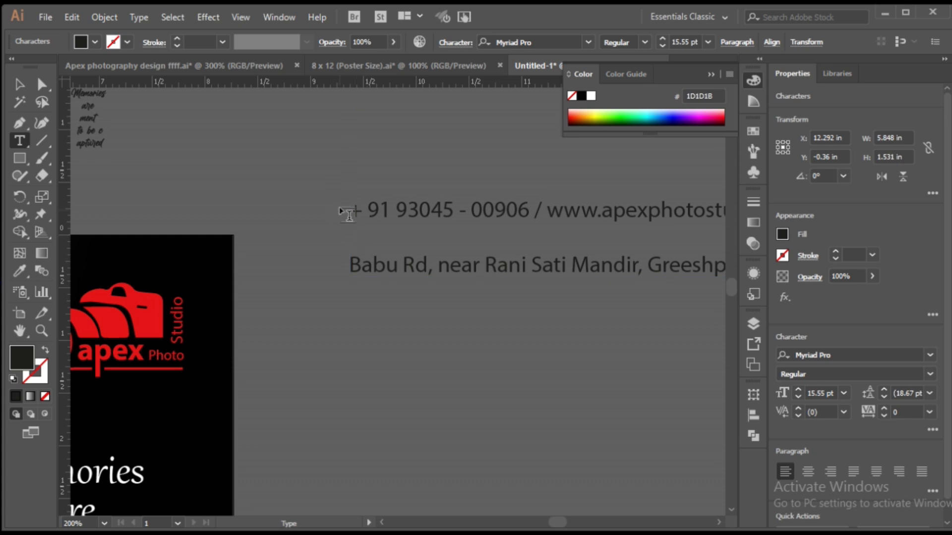
{"action": "key", "text": "Delete"}
{"action": "left_click", "coordinate": [19, 85]}
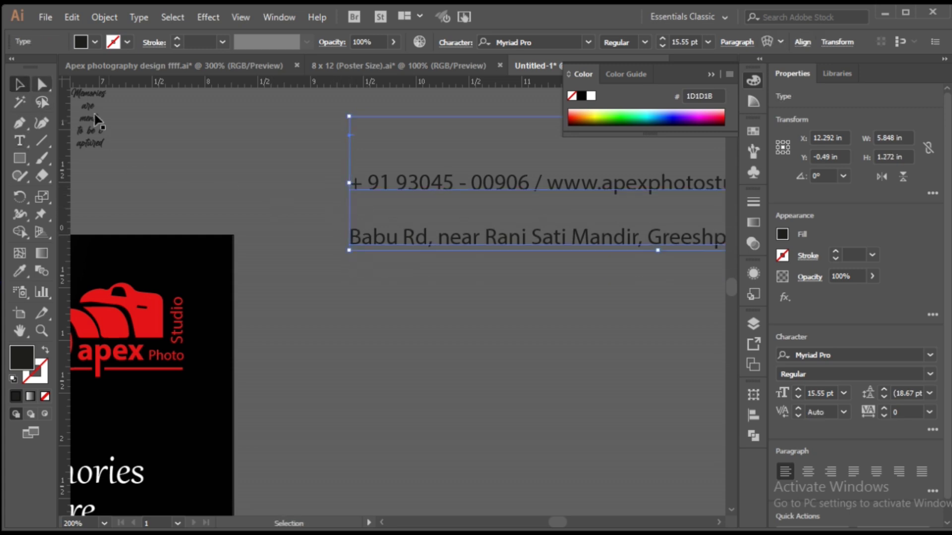
Paste the copied booking line as a separate text object below the contact text block.
{"action": "left_click", "coordinate": [148, 173]}
{"action": "left_click", "coordinate": [13, 143]}
{"action": "left_click", "coordinate": [312, 391]}
{"action": "key", "text": "ctrl+v"}
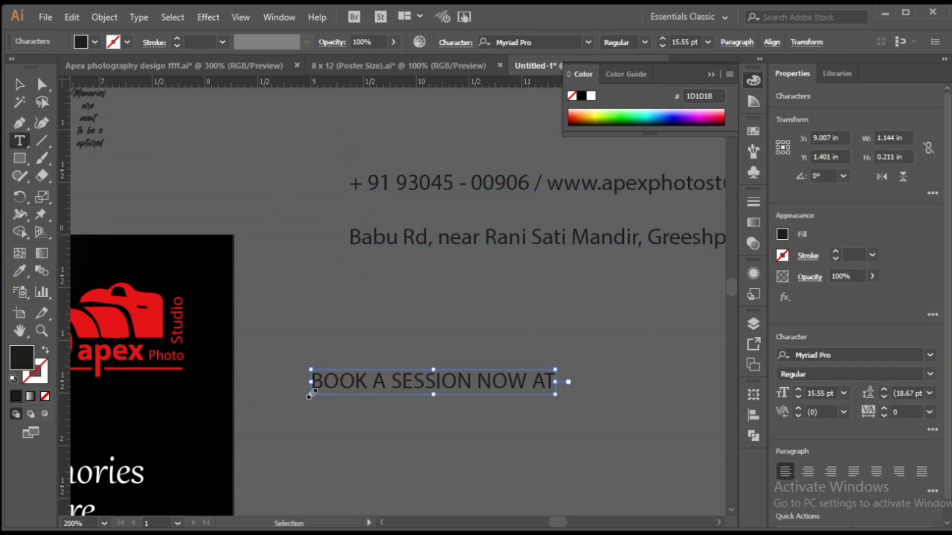
Cut the phone and website line from the contact block and paste it as separate text beneath the booking line.
{"action": "triple_click", "coordinate": [358, 181]}
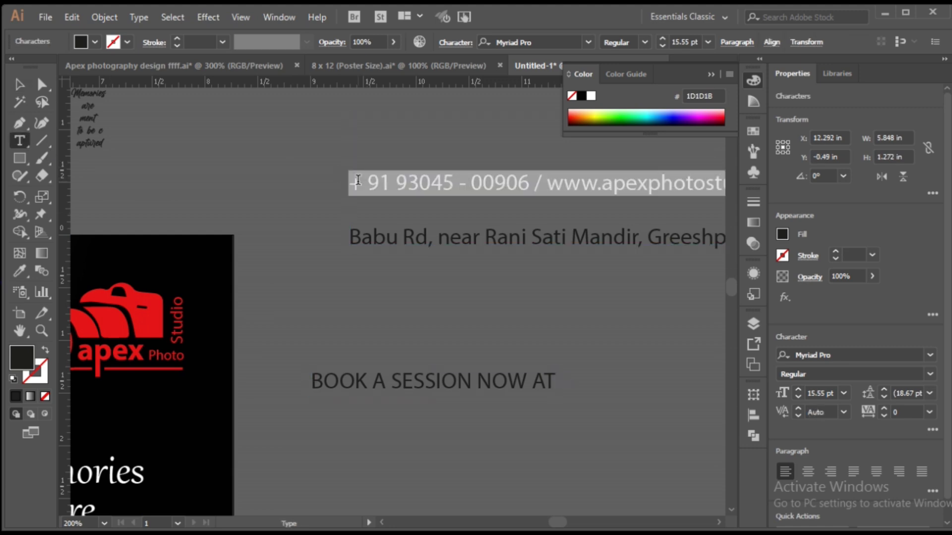
{"action": "key", "text": "ctrl+x"}
{"action": "left_click", "coordinate": [19, 85]}
{"action": "left_click", "coordinate": [216, 152]}
{"action": "left_click", "coordinate": [19, 141]}
{"action": "left_click", "coordinate": [331, 463]}
{"action": "key", "text": "ctrl+v"}
{"action": "key", "text": "Escape"}
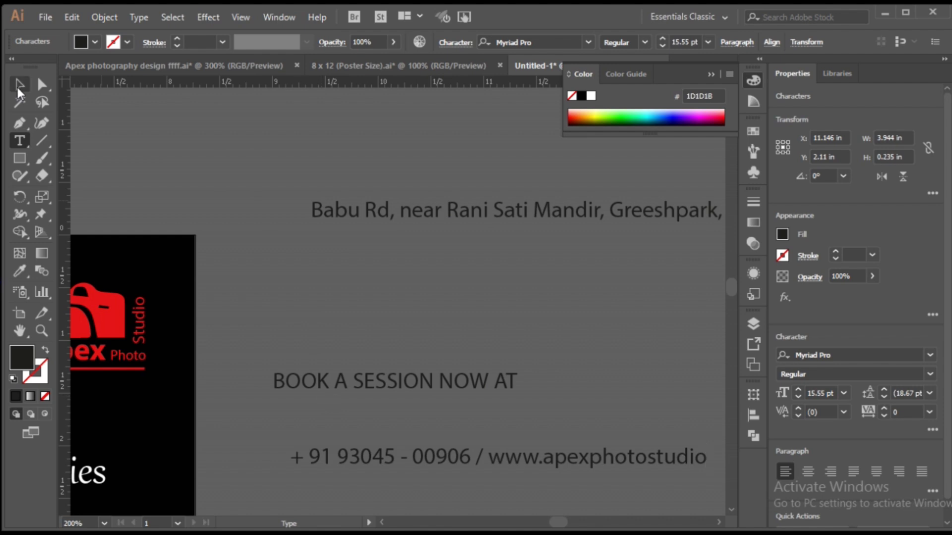
Move the booking line down beside the poster's lower part and enlarge it from its centre to about 6.53 in wide.
{"action": "scroll", "coordinate": [551, 233], "scroll_direction": "down", "scroll_amount": 1}
{"action": "scroll", "coordinate": [552, 228], "scroll_direction": "down", "scroll_amount": 2}
{"action": "left_click_drag", "start_coordinate": [472, 406], "coordinate": [537, 307]}
{"action": "scroll", "coordinate": [538, 283], "scroll_direction": "down", "scroll_amount": 1}
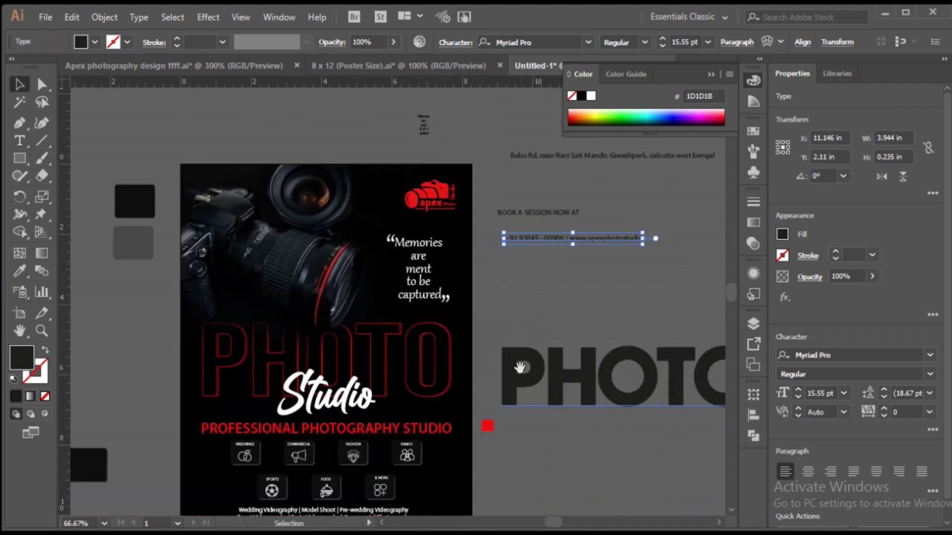
{"action": "left_click_drag", "start_coordinate": [521, 367], "coordinate": [516, 315]}
{"action": "left_click_drag", "start_coordinate": [500, 160], "coordinate": [549, 443]}
{"action": "scroll", "coordinate": [495, 436], "scroll_direction": "down", "scroll_amount": 4}
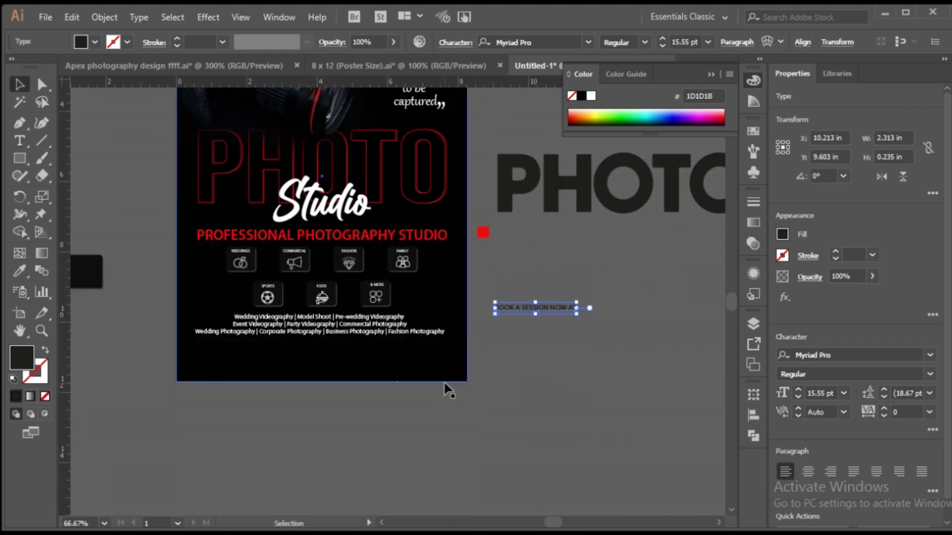
{"action": "scroll", "coordinate": [557, 317], "scroll_direction": "up", "scroll_amount": 2}
{"action": "left_click_drag", "start_coordinate": [529, 286], "coordinate": [696, 382]}
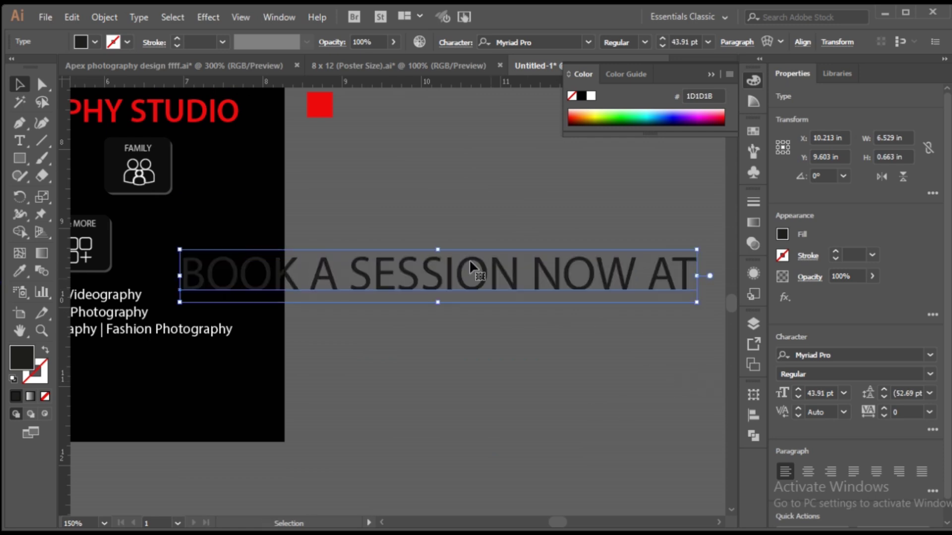
Make the booking line Bold and place it on the poster beneath the service lines.
{"action": "left_click", "coordinate": [644, 44]}
{"action": "left_click", "coordinate": [642, 185]}
{"action": "scroll", "coordinate": [594, 332], "scroll_direction": "down", "scroll_amount": 2}
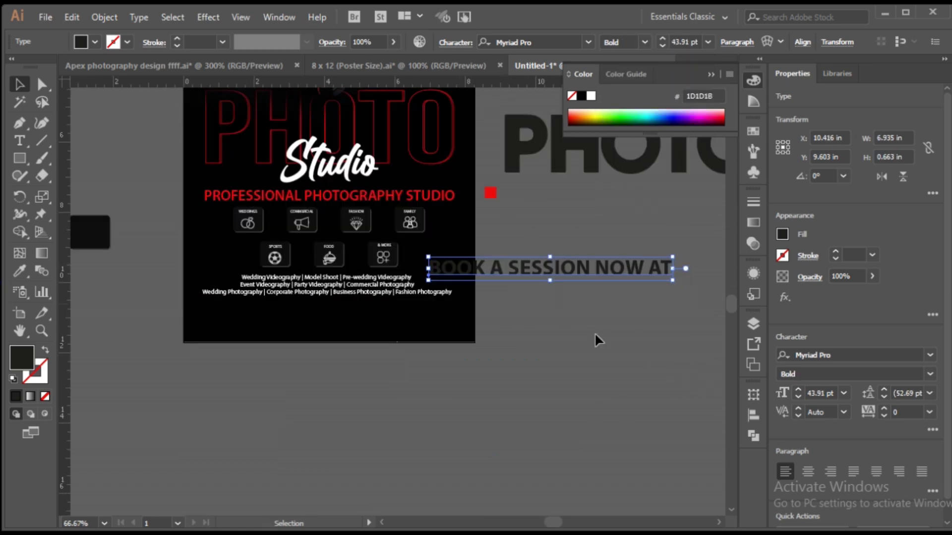
{"action": "left_click_drag", "start_coordinate": [572, 255], "coordinate": [351, 299]}
Copy the PHOTO headline's type style onto the booking line, swap its fill and stroke, and remove the stroke.
{"action": "key", "text": "i"}
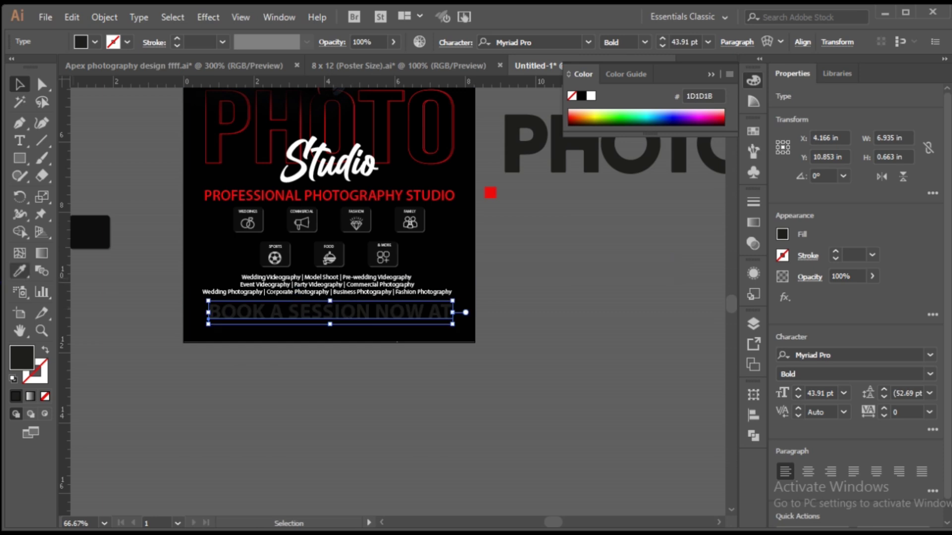
{"action": "left_click", "coordinate": [319, 104]}
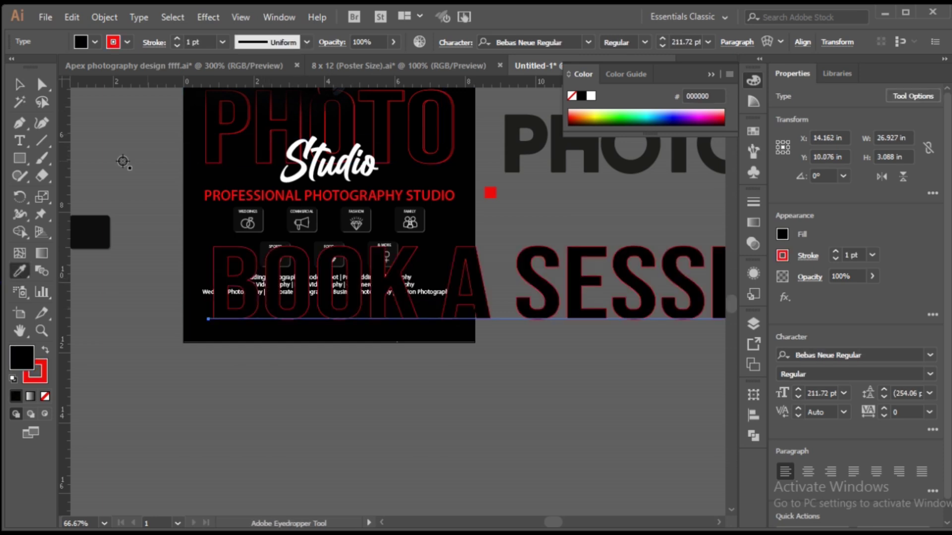
{"action": "left_click", "coordinate": [20, 85]}
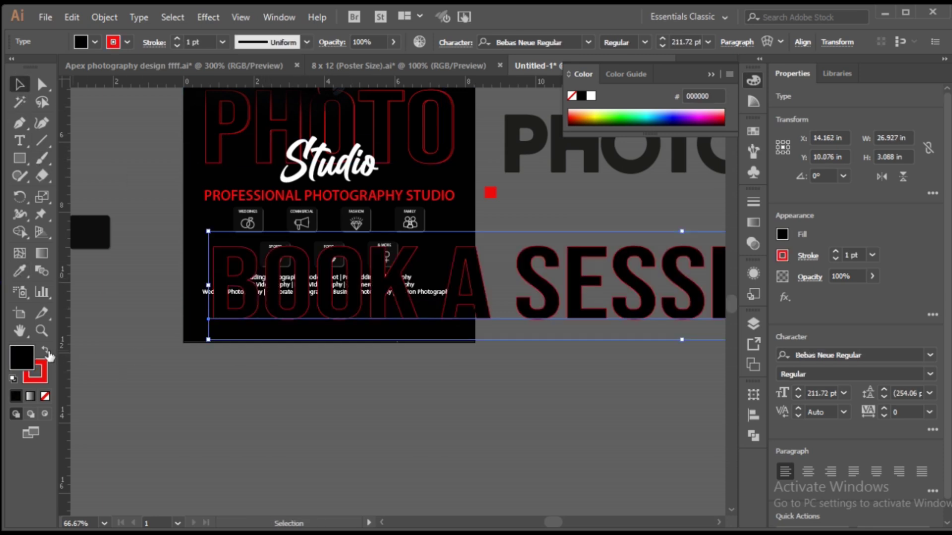
{"action": "left_click", "coordinate": [45, 351]}
{"action": "left_click", "coordinate": [34, 378]}
{"action": "left_click", "coordinate": [45, 397]}
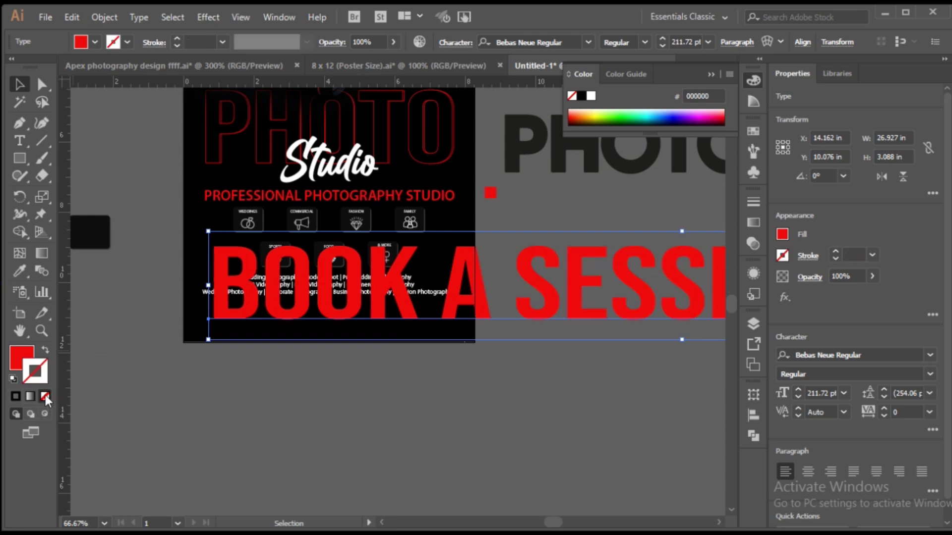
{"action": "left_click", "coordinate": [26, 352]}
Scale the booking line down to about 5.09 in wide and centre it on the poster beneath the service lines.
{"action": "scroll", "coordinate": [213, 355], "scroll_direction": "down", "scroll_amount": 1}
{"action": "left_click_drag", "start_coordinate": [497, 337], "coordinate": [336, 401]}
{"action": "scroll", "coordinate": [478, 367], "scroll_direction": "down", "scroll_amount": 1}
{"action": "scroll", "coordinate": [481, 368], "scroll_direction": "down", "scroll_amount": 1}
{"action": "left_click_drag", "start_coordinate": [644, 382], "coordinate": [517, 367]}
{"action": "scroll", "coordinate": [361, 347], "scroll_direction": "up", "scroll_amount": 4}
{"action": "left_click_drag", "start_coordinate": [416, 393], "coordinate": [191, 269]}
{"action": "scroll", "coordinate": [199, 307], "scroll_direction": "down", "scroll_amount": 1}
{"action": "left_click_drag", "start_coordinate": [631, 317], "coordinate": [519, 303]}
{"action": "left_click_drag", "start_coordinate": [320, 298], "coordinate": [284, 280]}
{"action": "left_click_drag", "start_coordinate": [485, 285], "coordinate": [434, 299]}
{"action": "scroll", "coordinate": [430, 271], "scroll_direction": "up", "scroll_amount": 2}
{"action": "scroll", "coordinate": [577, 213], "scroll_direction": "down", "scroll_amount": 4}
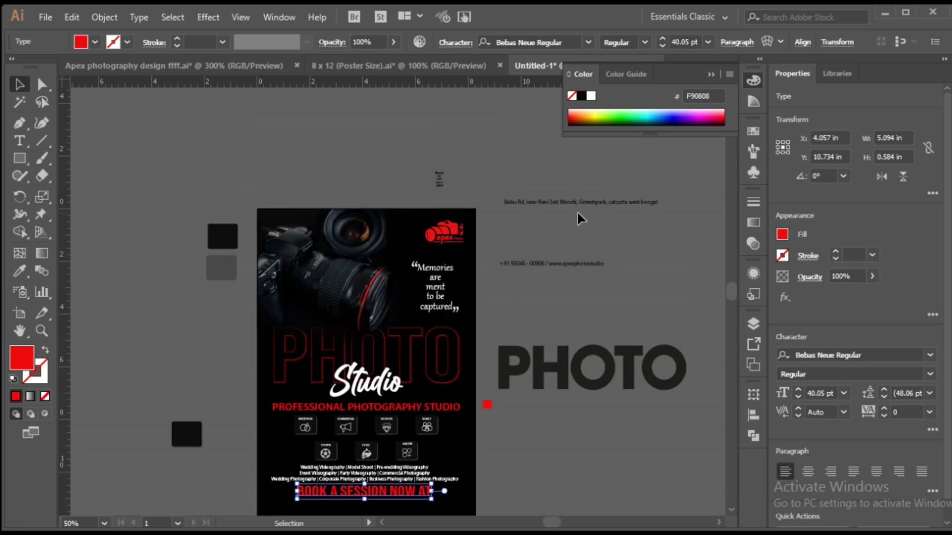
Delete the blank lines above the address in the leftover contact text.
{"action": "left_click", "coordinate": [577, 201]}
{"action": "scroll", "coordinate": [527, 201], "scroll_direction": "up", "scroll_amount": 4}
{"action": "double_click", "coordinate": [447, 206]}
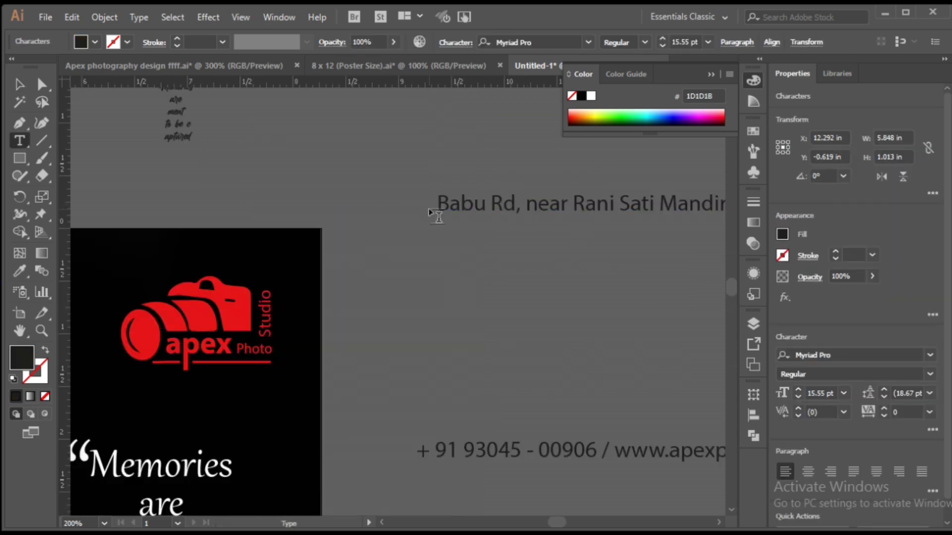
{"action": "key", "text": "BackSpace"}
{"action": "left_click", "coordinate": [22, 85]}
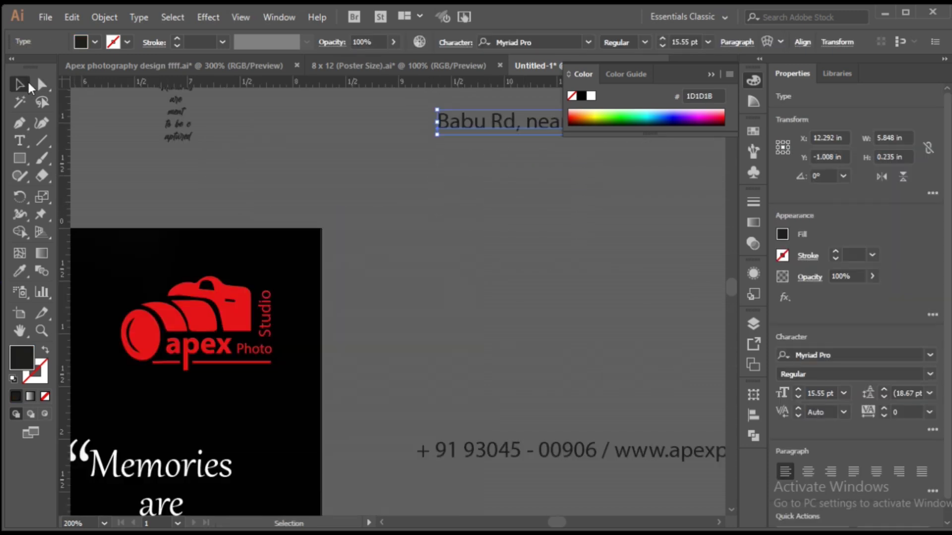
Move the address line from above the poster to beneath the booking line.
{"action": "scroll", "coordinate": [635, 277], "scroll_direction": "down", "scroll_amount": 2}
{"action": "scroll", "coordinate": [564, 213], "scroll_direction": "up", "scroll_amount": 1}
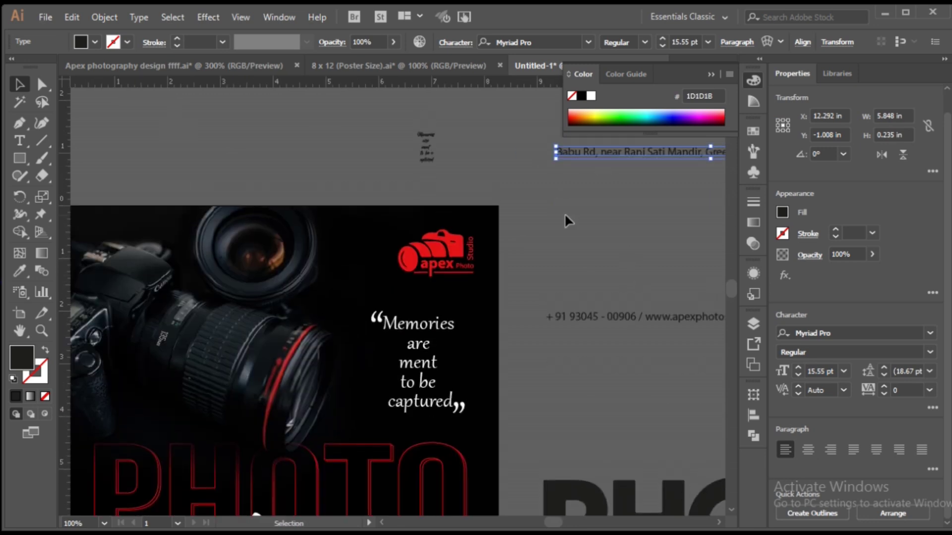
{"action": "left_click_drag", "start_coordinate": [567, 172], "coordinate": [576, 428]}
{"action": "key", "text": "space"}
{"action": "left_click_drag", "start_coordinate": [576, 429], "coordinate": [597, 468]}
{"action": "key", "text": "space"}
{"action": "left_click_drag", "start_coordinate": [595, 470], "coordinate": [182, 408]}
Copy the red subtitle's type style onto the address line.
{"action": "left_click", "coordinate": [21, 270]}
{"action": "left_click", "coordinate": [127, 215]}
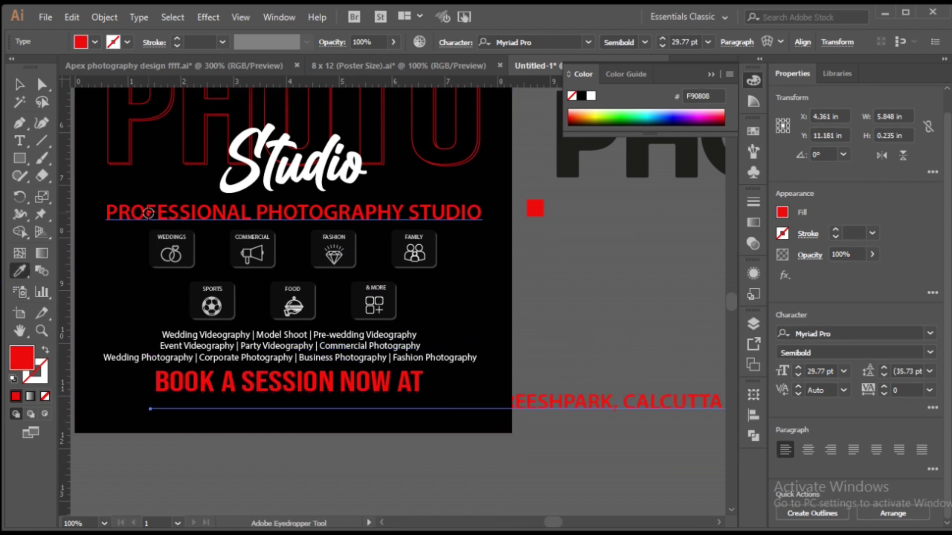
{"action": "left_click", "coordinate": [19, 84]}
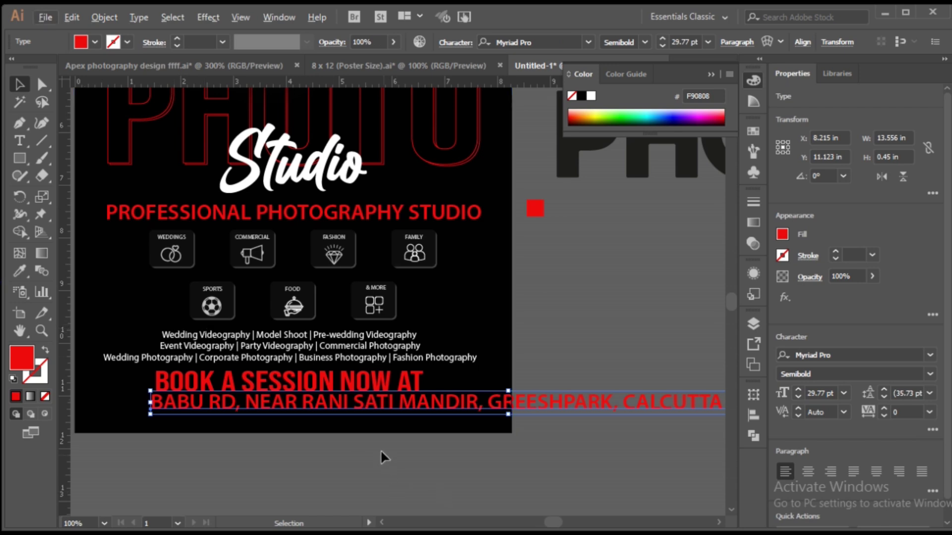
Copy the white service text's type style onto the address line.
{"action": "scroll", "coordinate": [382, 453], "scroll_direction": "down", "scroll_amount": 3}
{"action": "left_click", "coordinate": [20, 271]}
{"action": "left_click", "coordinate": [156, 286]}
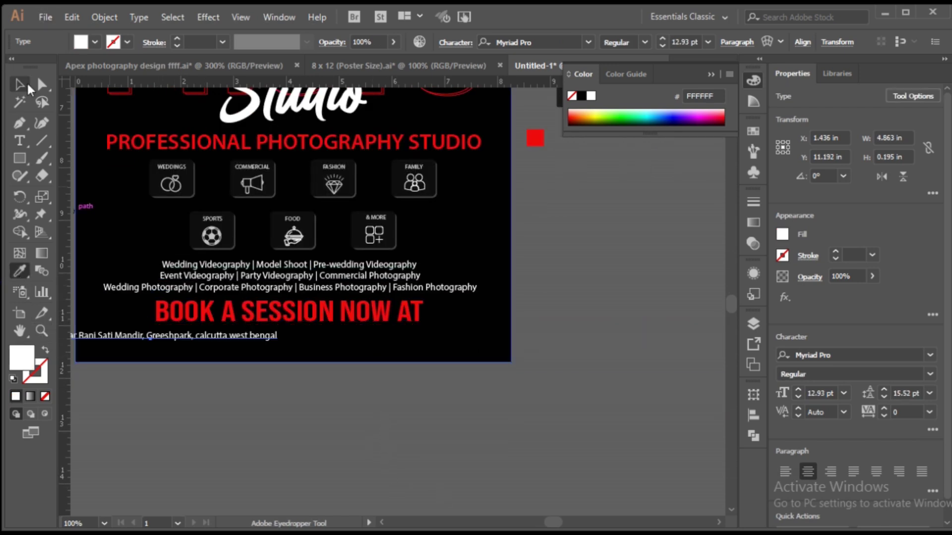
{"action": "left_click", "coordinate": [28, 88]}
Set the address line to all caps and Semibold, and position it centred beneath the booking line.
{"action": "left_click", "coordinate": [456, 43]}
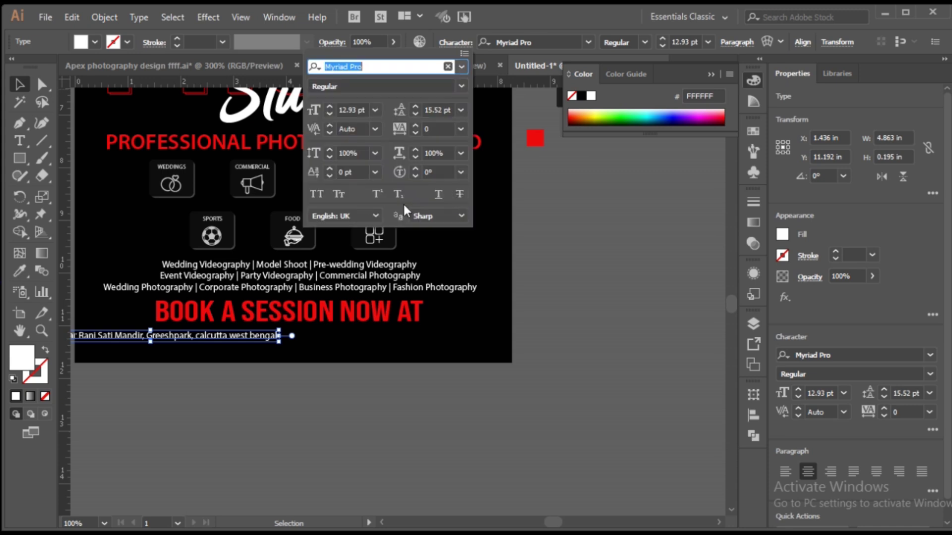
{"action": "left_click", "coordinate": [314, 195]}
{"action": "left_click", "coordinate": [641, 43]}
{"action": "left_click", "coordinate": [625, 154]}
{"action": "left_click", "coordinate": [323, 355]}
{"action": "left_click_drag", "start_coordinate": [308, 336], "coordinate": [447, 345]}
Move the phone and website line down beside the poster's lower part and copy the booking line's type style onto it.
{"action": "scroll", "coordinate": [381, 378], "scroll_direction": "down", "scroll_amount": 3}
{"action": "scroll", "coordinate": [489, 175], "scroll_direction": "up", "scroll_amount": 4}
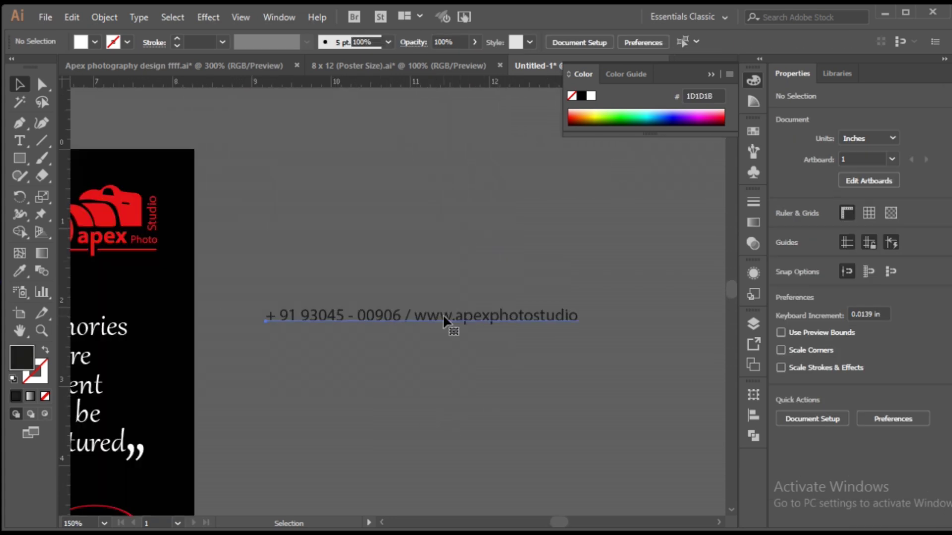
{"action": "left_click", "coordinate": [442, 314]}
{"action": "scroll", "coordinate": [541, 286], "scroll_direction": "down", "scroll_amount": 3}
{"action": "left_click_drag", "start_coordinate": [533, 298], "coordinate": [534, 478]}
{"action": "left_click_drag", "start_coordinate": [512, 419], "coordinate": [529, 181]}
{"action": "scroll", "coordinate": [500, 254], "scroll_direction": "up", "scroll_amount": 2}
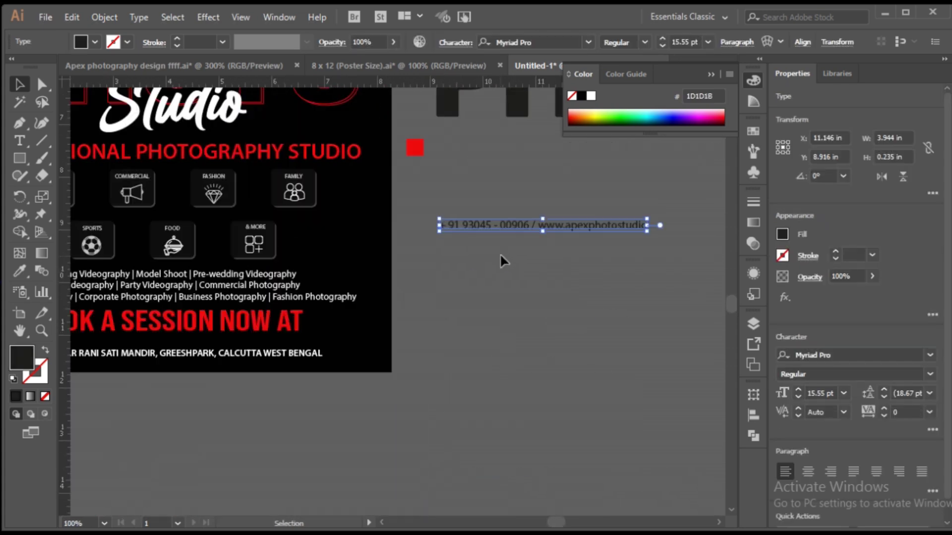
{"action": "left_click", "coordinate": [19, 271]}
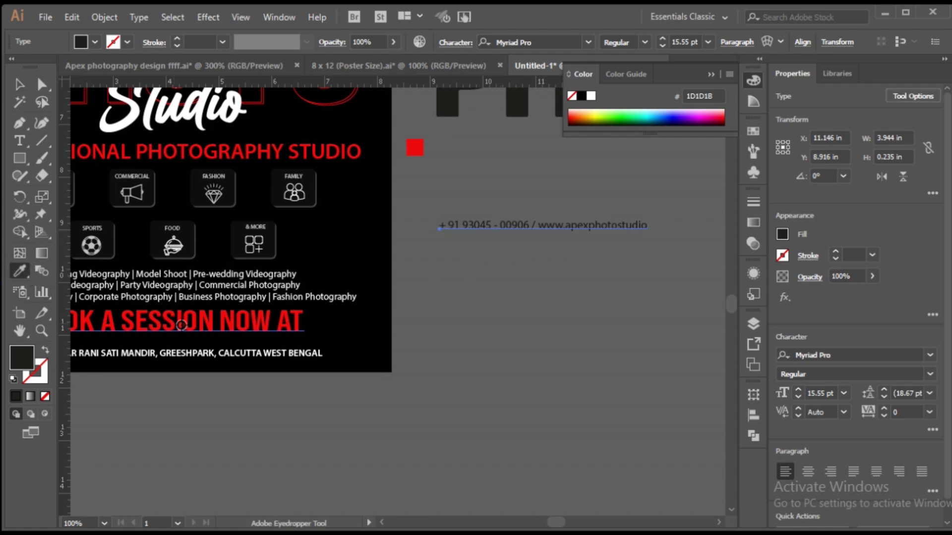
{"action": "left_click", "coordinate": [193, 322]}
{"action": "left_click", "coordinate": [19, 84]}
Place the phone and website line between the booking line and the address, scaled to about 5.02 in wide.
{"action": "scroll", "coordinate": [476, 243], "scroll_direction": "down", "scroll_amount": 2}
{"action": "left_click", "coordinate": [491, 255]}
{"action": "left_click_drag", "start_coordinate": [585, 225], "coordinate": [338, 336]}
{"action": "scroll", "coordinate": [335, 336], "scroll_direction": "up", "scroll_amount": 2}
{"action": "left_click_drag", "start_coordinate": [620, 361], "coordinate": [492, 346]}
{"action": "scroll", "coordinate": [367, 351], "scroll_direction": "up", "scroll_amount": 2}
{"action": "scroll", "coordinate": [379, 350], "scroll_direction": "down", "scroll_amount": 1}
{"action": "left_click_drag", "start_coordinate": [379, 350], "coordinate": [307, 211]}
{"action": "scroll", "coordinate": [580, 199], "scroll_direction": "up", "scroll_amount": 4}
{"action": "left_click_drag", "start_coordinate": [601, 289], "coordinate": [539, 280]}
{"action": "scroll", "coordinate": [540, 281], "scroll_direction": "down", "scroll_amount": 1}
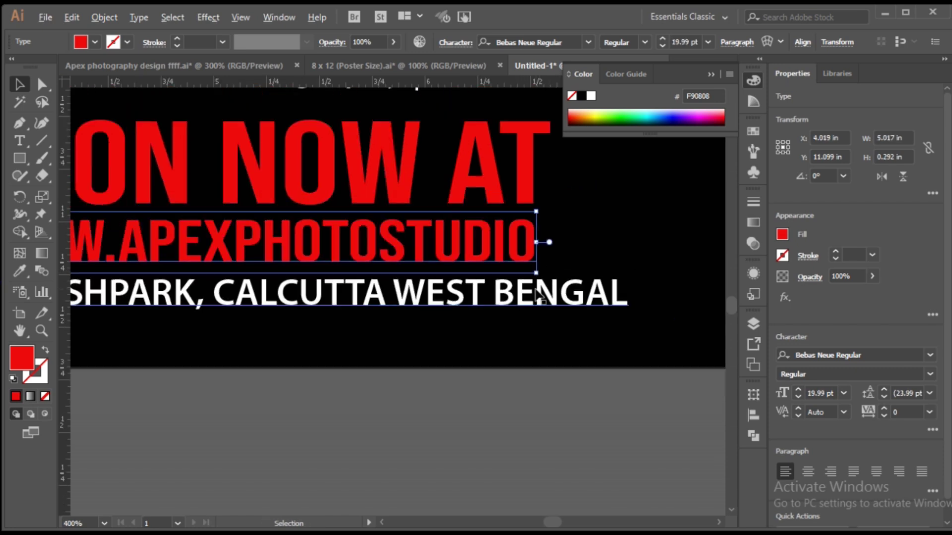
Move the address line slightly lower to open up space beneath the phone and website line.
{"action": "scroll", "coordinate": [537, 414], "scroll_direction": "down", "scroll_amount": 2}
{"action": "scroll", "coordinate": [494, 417], "scroll_direction": "up", "scroll_amount": 1}
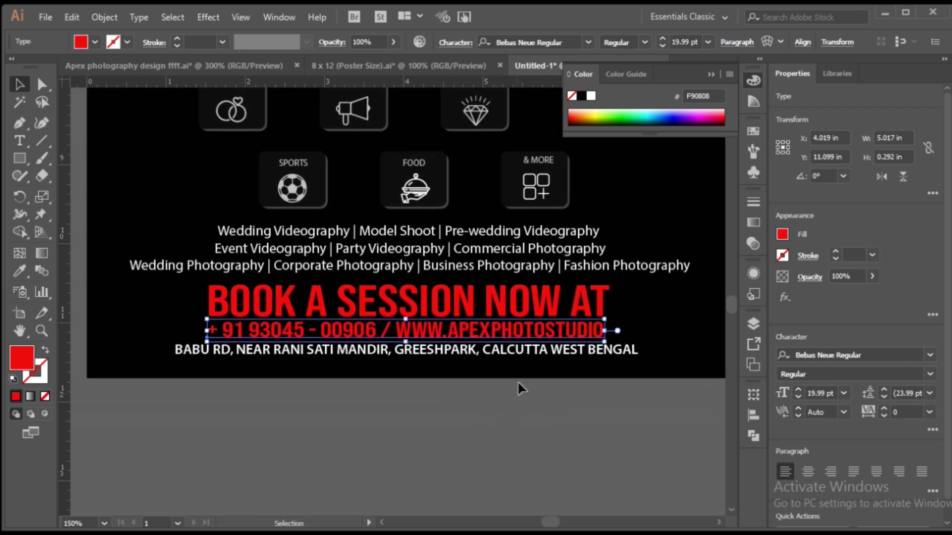
{"action": "scroll", "coordinate": [518, 380], "scroll_direction": "up", "scroll_amount": 1}
{"action": "left_click", "coordinate": [512, 350]}
{"action": "scroll", "coordinate": [516, 396], "scroll_direction": "down", "scroll_amount": 2}
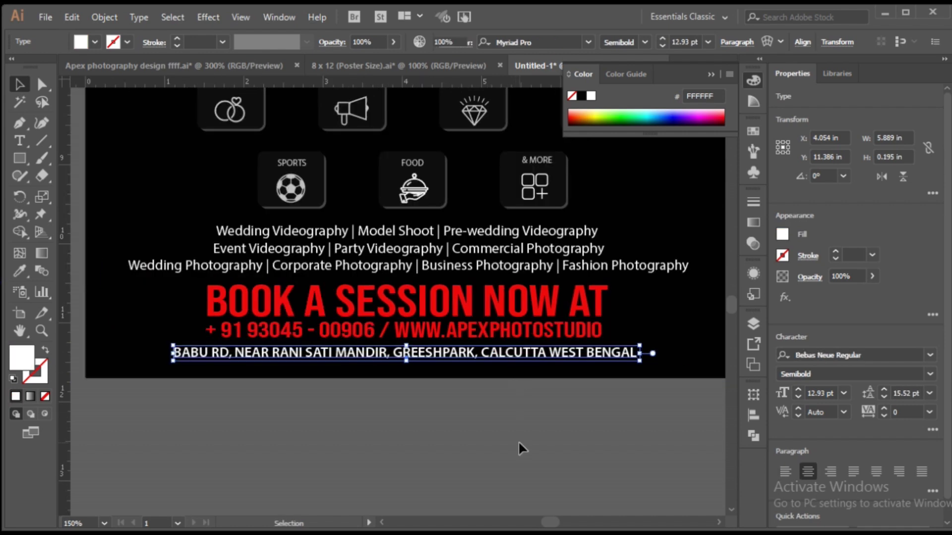
{"action": "left_click", "coordinate": [519, 441]}
Set the font size of the three service lines to 11 pt.
{"action": "scroll", "coordinate": [518, 441], "scroll_direction": "up", "scroll_amount": 1}
{"action": "left_click", "coordinate": [452, 334]}
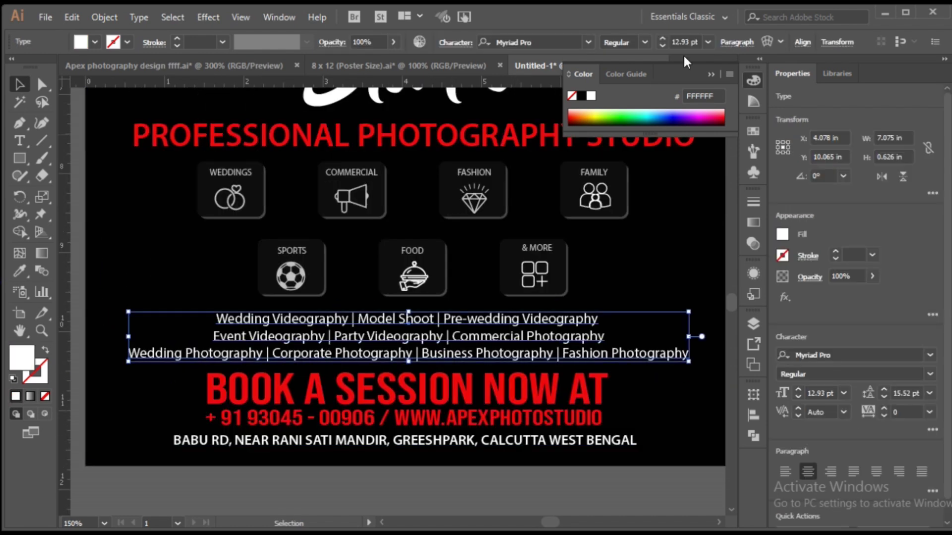
{"action": "key", "text": "alt+Up"}
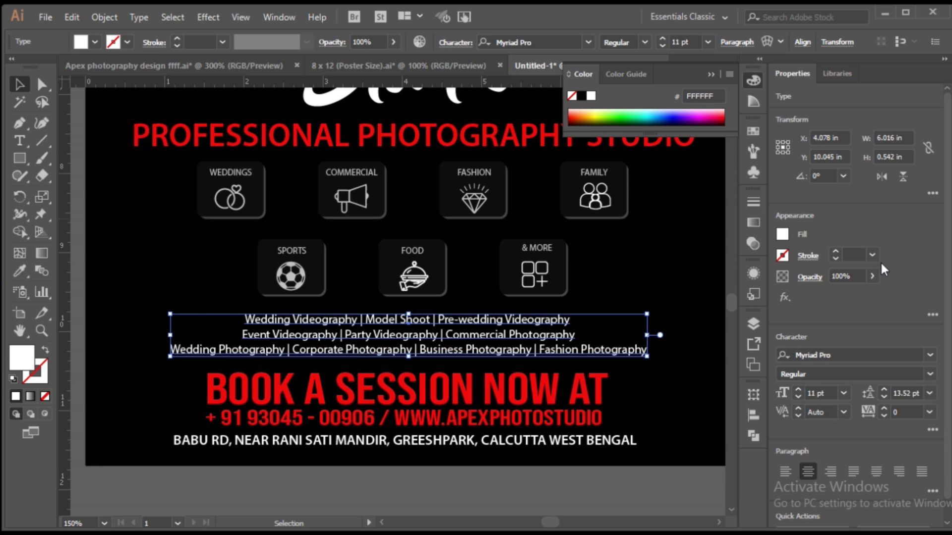
Move the booking, phone and website, and address lines together slightly higher on the poster.
{"action": "left_click", "coordinate": [602, 394]}
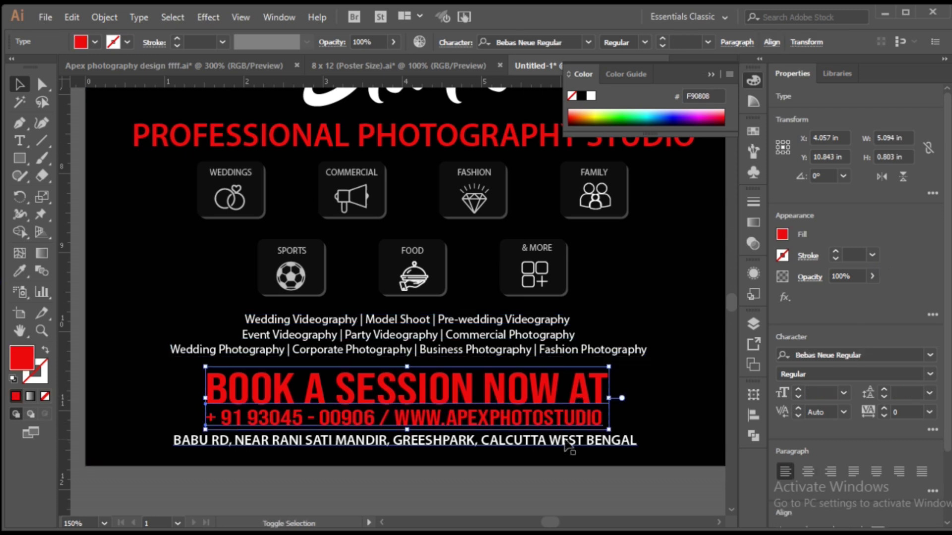
{"action": "left_click", "coordinate": [565, 443], "text": "shift"}
{"action": "key", "text": "alt+Up"}
{"action": "key", "text": "alt+Up"}
{"action": "key", "text": "alt+Up"}
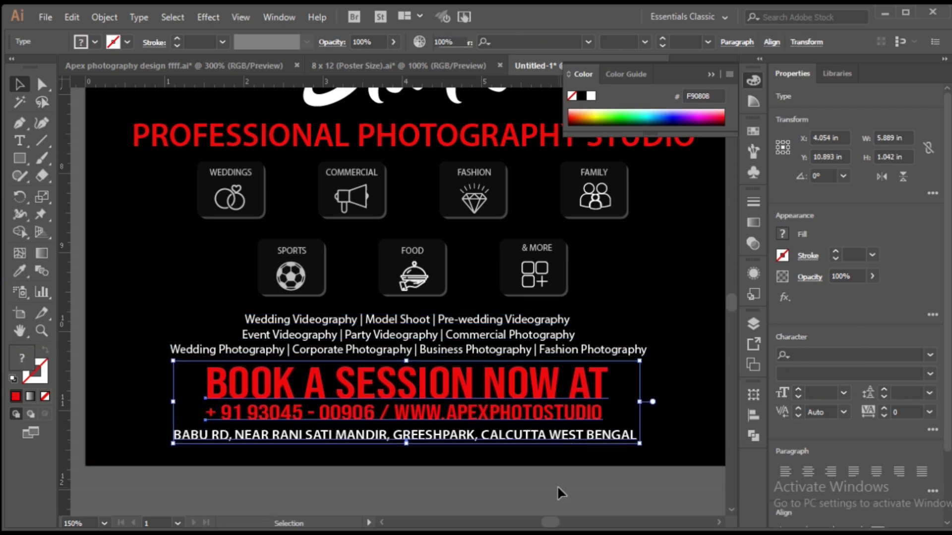
{"action": "left_click", "coordinate": [557, 487]}
Shift the phone and website line slightly sideways so it sits centred beneath the booking line.
{"action": "left_click", "coordinate": [538, 416]}
{"action": "scroll", "coordinate": [539, 416], "scroll_direction": "up", "scroll_amount": 3}
{"action": "left_click_drag", "start_coordinate": [539, 420], "coordinate": [540, 418]}
{"action": "scroll", "coordinate": [540, 418], "scroll_direction": "down", "scroll_amount": 3}
{"action": "scroll", "coordinate": [595, 441], "scroll_direction": "up", "scroll_amount": 4}
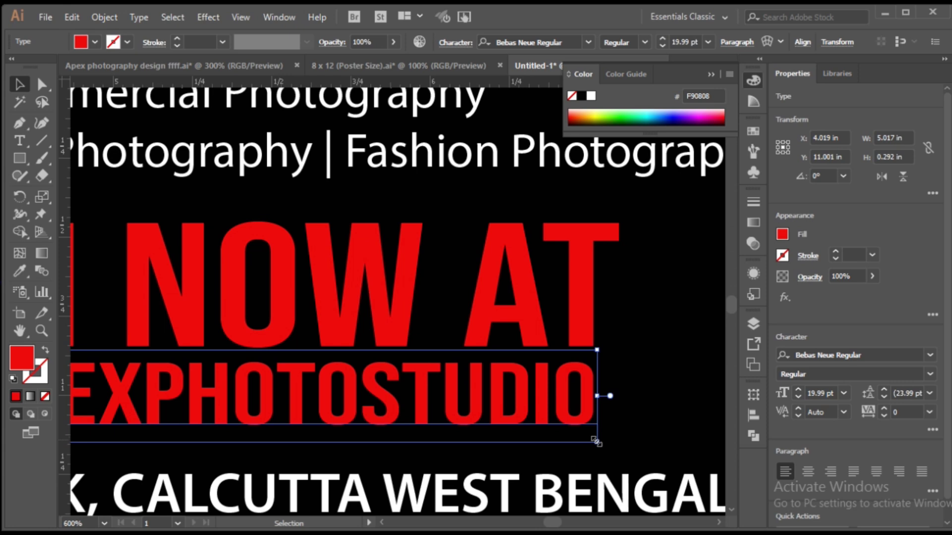
{"action": "scroll", "coordinate": [597, 440], "scroll_direction": "down", "scroll_amount": 4}
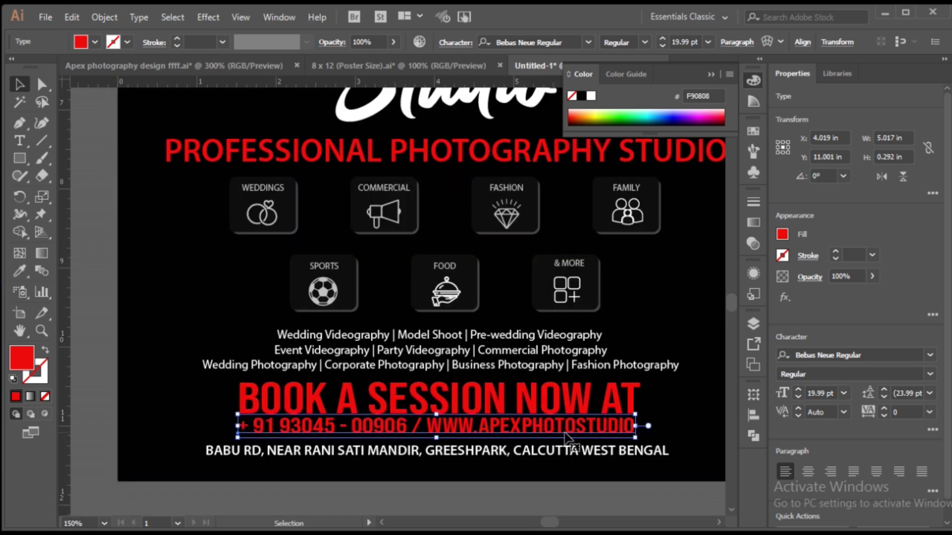
{"action": "scroll", "coordinate": [249, 442], "scroll_direction": "up", "scroll_amount": 5}
{"action": "left_click_drag", "start_coordinate": [216, 387], "coordinate": [222, 387]}
{"action": "scroll", "coordinate": [228, 387], "scroll_direction": "down", "scroll_amount": 4}
{"action": "scroll", "coordinate": [683, 382], "scroll_direction": "up", "scroll_amount": 4}
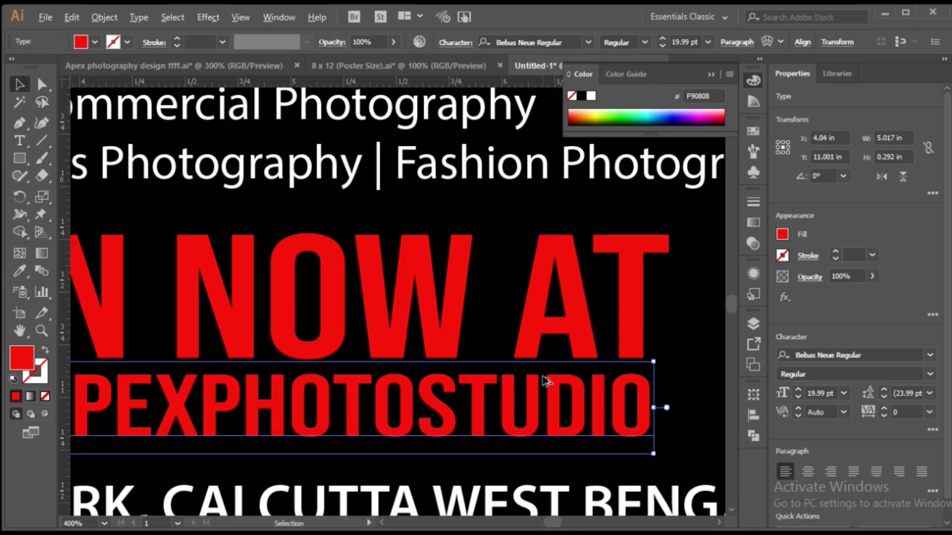
Centre the background, PHOTO headline, Studio lettering, subtitle, service tiles and lower text lines horizontally on the artboard.
{"action": "scroll", "coordinate": [619, 429], "scroll_direction": "down", "scroll_amount": 5}
{"action": "left_click", "coordinate": [550, 488]}
{"action": "left_click_drag", "start_coordinate": [608, 486], "coordinate": [569, 465]}
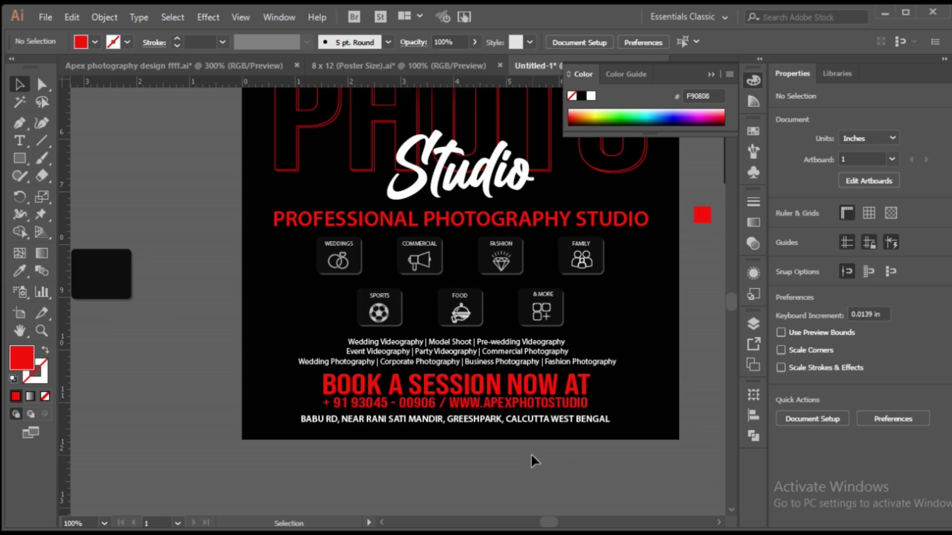
{"action": "scroll", "coordinate": [509, 244], "scroll_direction": "up", "scroll_amount": 3}
{"action": "key", "text": "ctrl+a"}
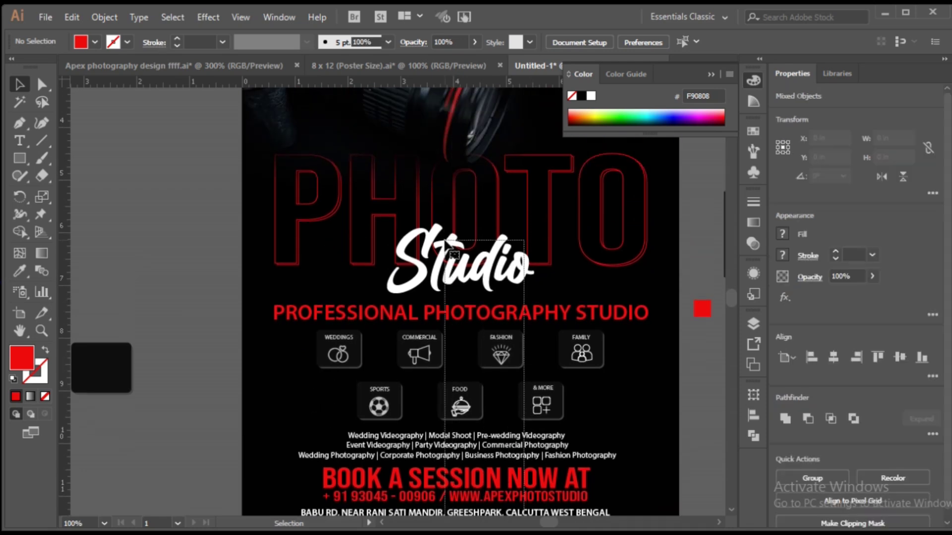
{"action": "left_click", "coordinate": [933, 377]}
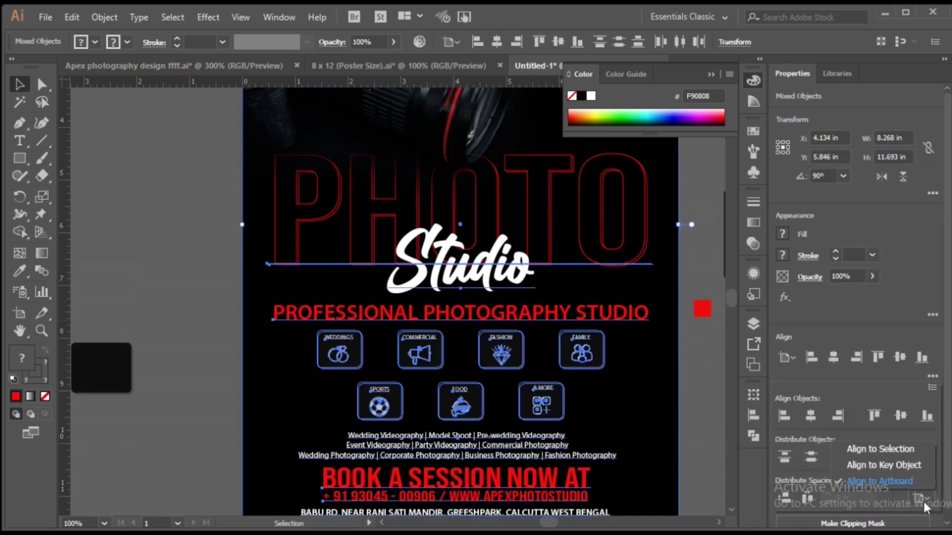
{"action": "left_click", "coordinate": [835, 362]}
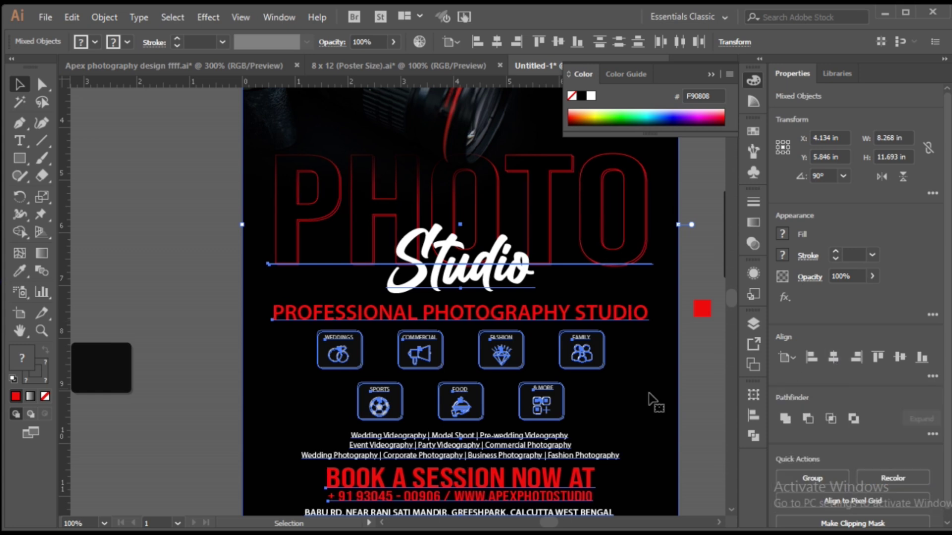
{"action": "left_click", "coordinate": [210, 329]}
{"action": "key", "text": "ctrl+minus"}
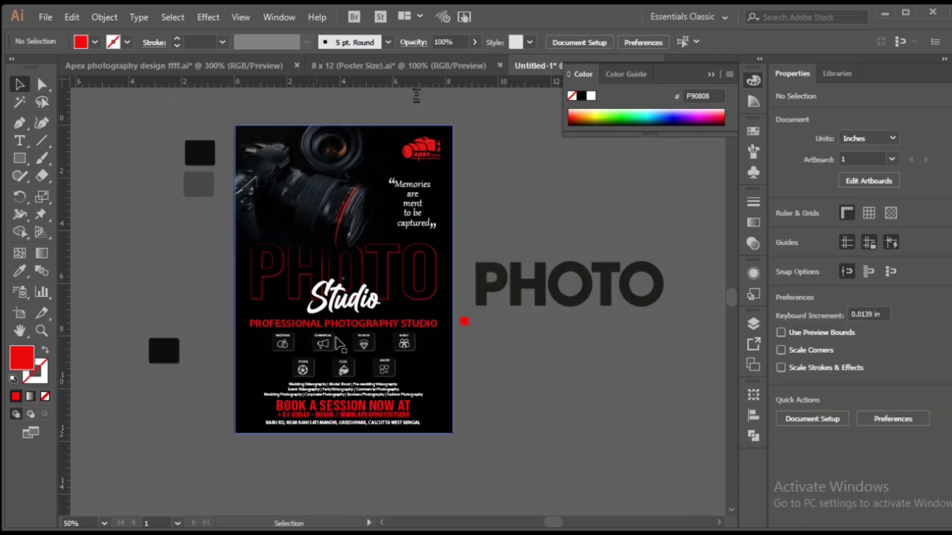
Draw an open right-angled corner path with the Pen tool just outside the poster's lower-right corner.
{"action": "left_click", "coordinate": [19, 159]}
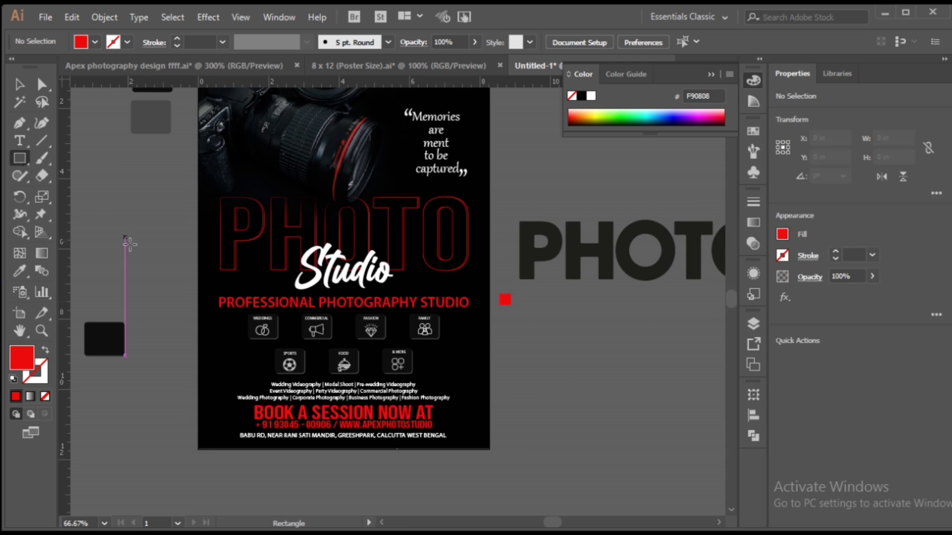
{"action": "left_click", "coordinate": [20, 123]}
{"action": "key", "text": "ctrl+plus"}
{"action": "key", "text": "ctrl+plus"}
{"action": "key", "text": "ctrl+plus"}
{"action": "left_click", "coordinate": [509, 322]}
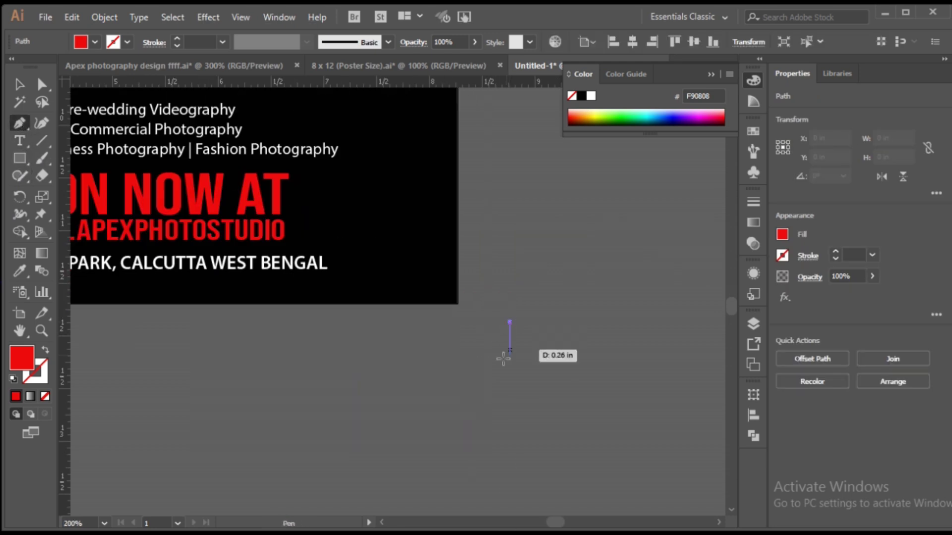
{"action": "left_click", "coordinate": [509, 403]}
{"action": "left_click", "coordinate": [424, 403]}
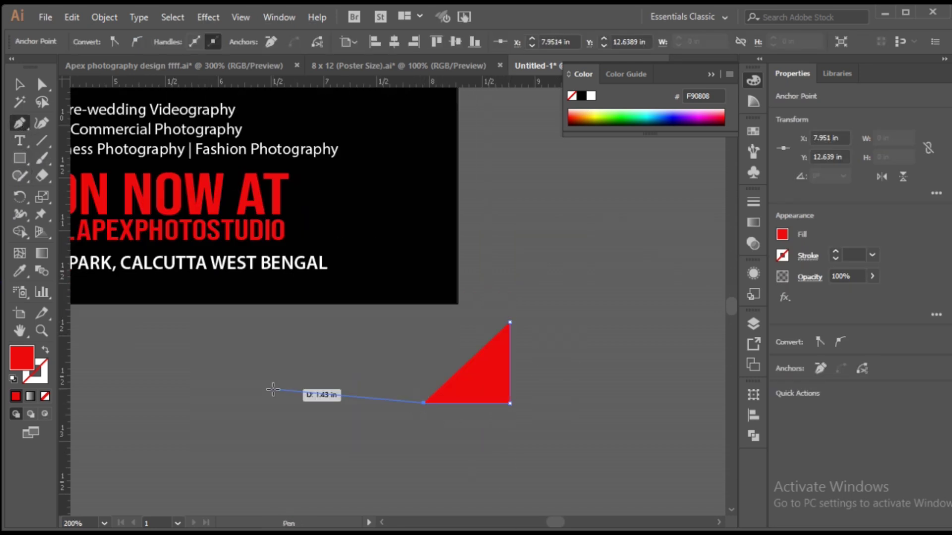
Swap the corner path's fill and stroke, then set its stroke colour to white FFFFFF.
{"action": "left_click", "coordinate": [45, 350]}
{"action": "left_click", "coordinate": [20, 84]}
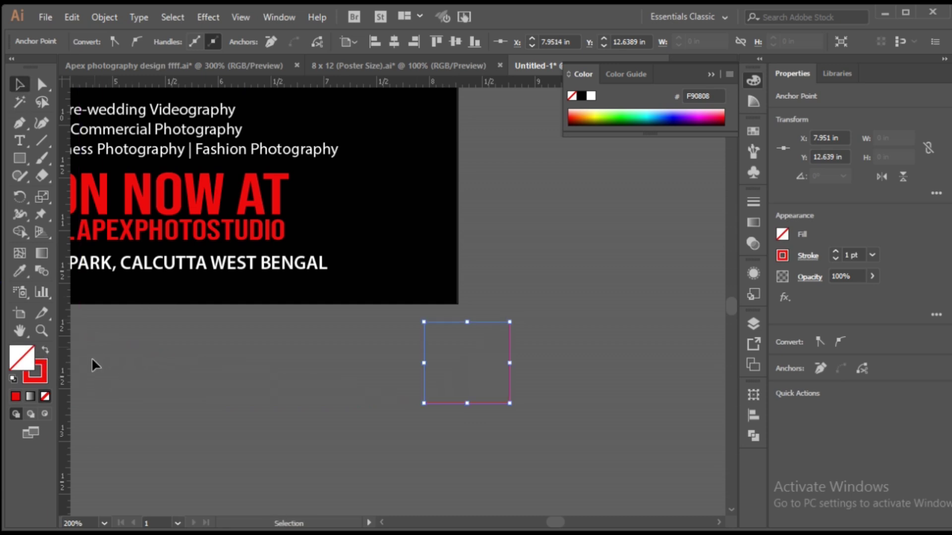
{"action": "double_click", "coordinate": [41, 379]}
{"action": "type", "text": "ffffff"}
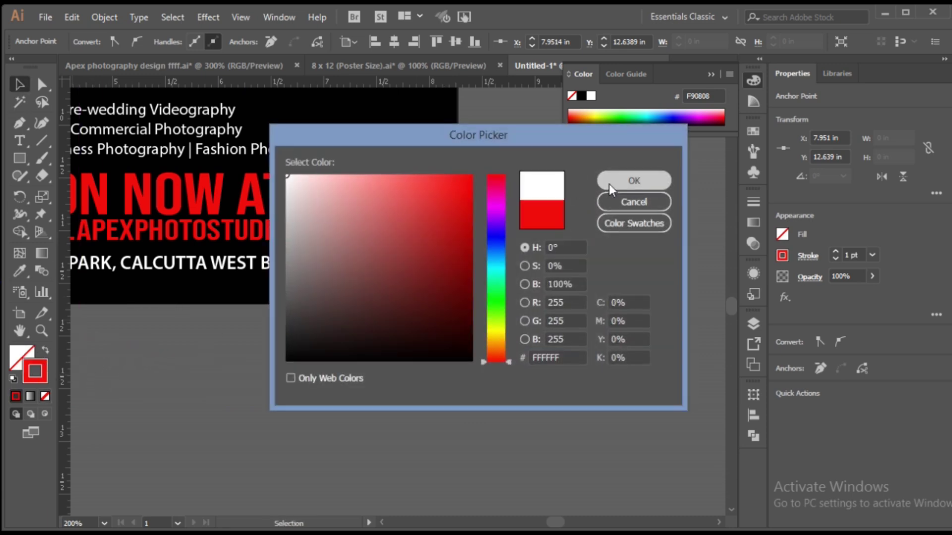
{"action": "left_click", "coordinate": [633, 179]}
Move the white corner bracket inside the poster's lower-right corner and scale it down to about 0.55 by 0.52 in.
{"action": "left_click_drag", "start_coordinate": [509, 403], "coordinate": [437, 280]}
{"action": "left_click", "coordinate": [535, 319]}
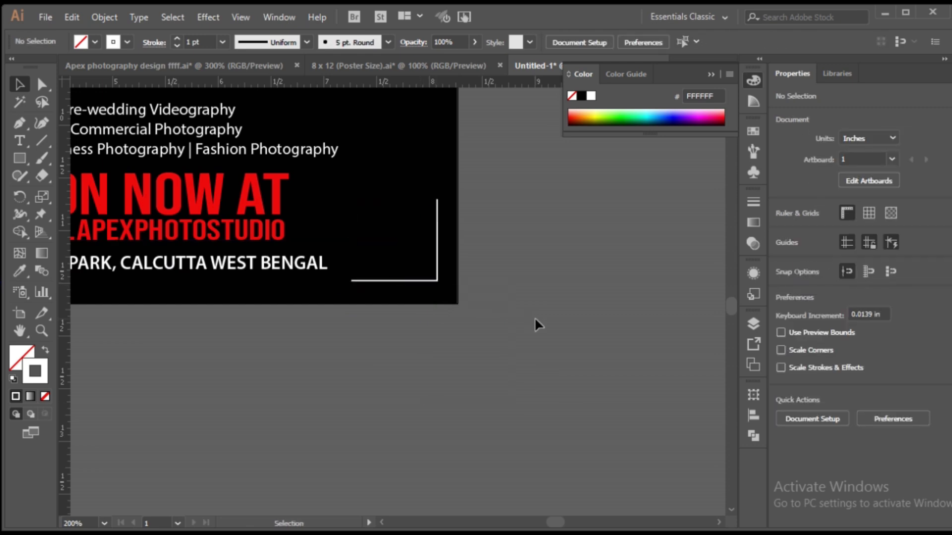
{"action": "scroll", "coordinate": [534, 317], "scroll_direction": "down", "scroll_amount": 2, "text": "alt"}
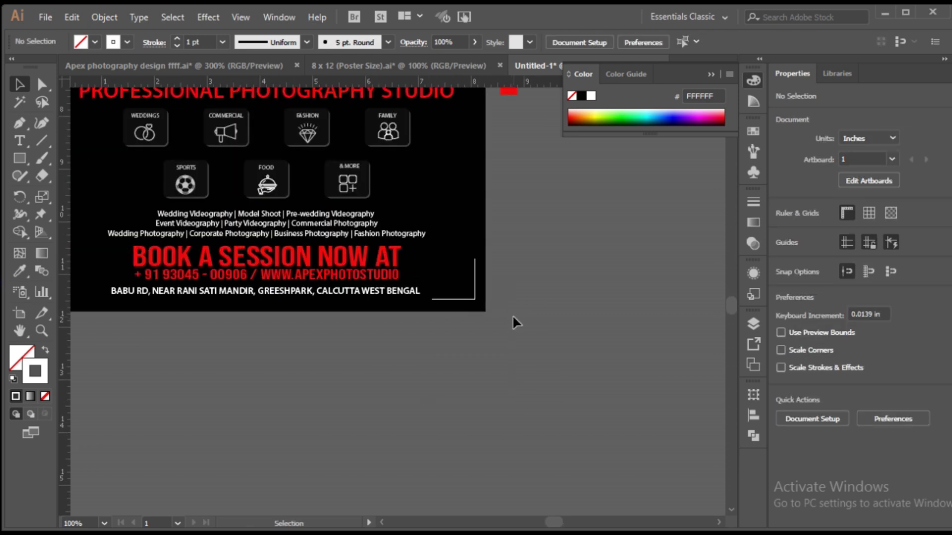
{"action": "scroll", "coordinate": [511, 314], "scroll_direction": "down", "scroll_amount": 2, "text": "alt"}
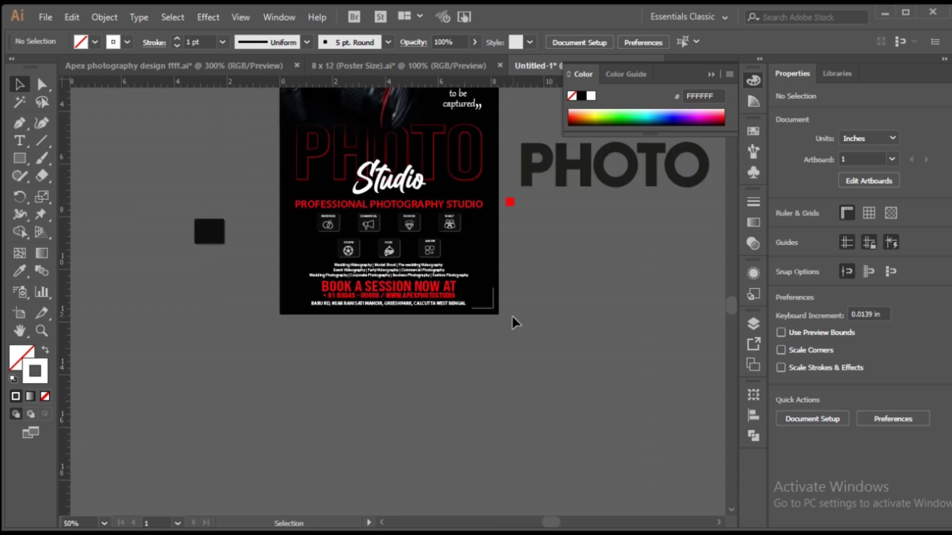
{"action": "scroll", "coordinate": [461, 322], "scroll_direction": "up", "scroll_amount": 3}
{"action": "scroll", "coordinate": [461, 376], "scroll_direction": "down", "scroll_amount": 1}
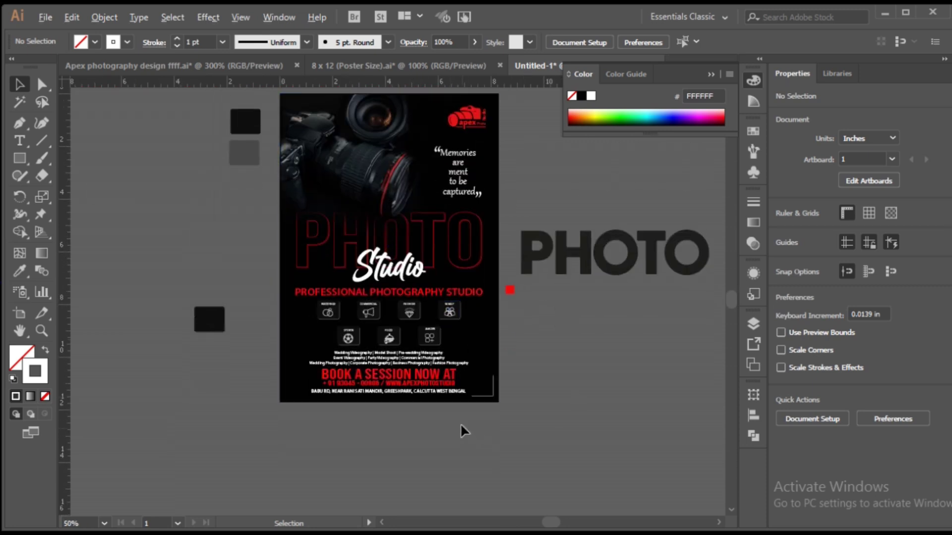
{"action": "scroll", "coordinate": [460, 427], "scroll_direction": "up", "scroll_amount": 1, "text": "alt"}
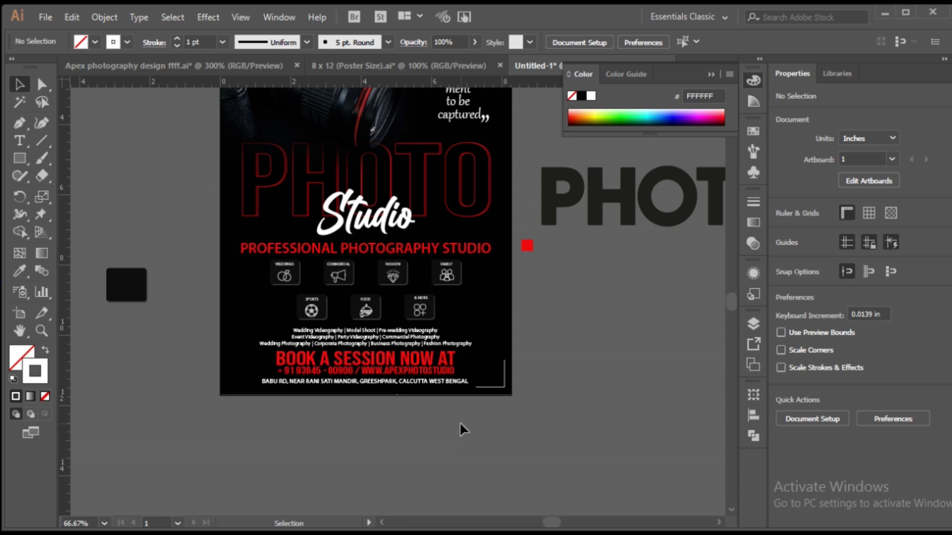
{"action": "scroll", "coordinate": [489, 397], "scroll_direction": "up", "scroll_amount": 3, "text": "alt"}
{"action": "left_click", "coordinate": [532, 374]}
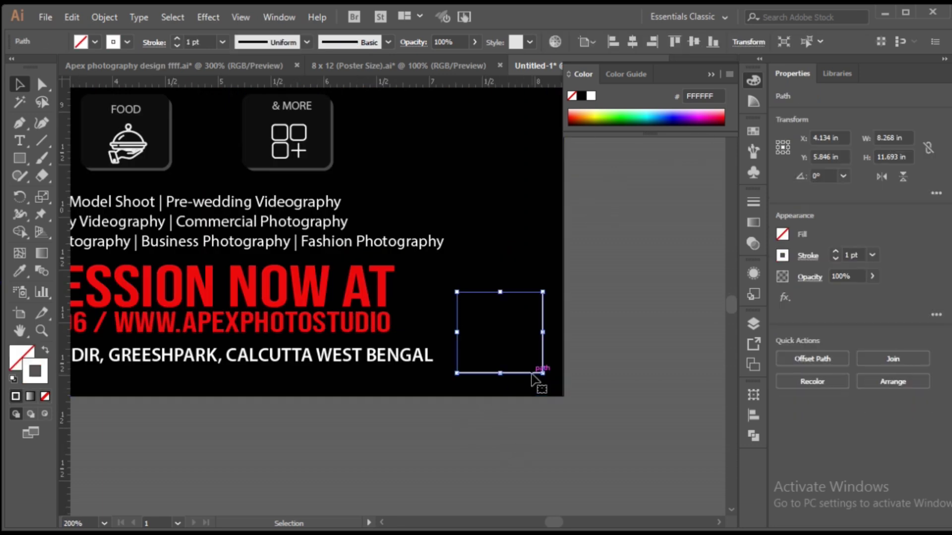
{"action": "left_click_drag", "start_coordinate": [456, 292], "coordinate": [484, 318]}
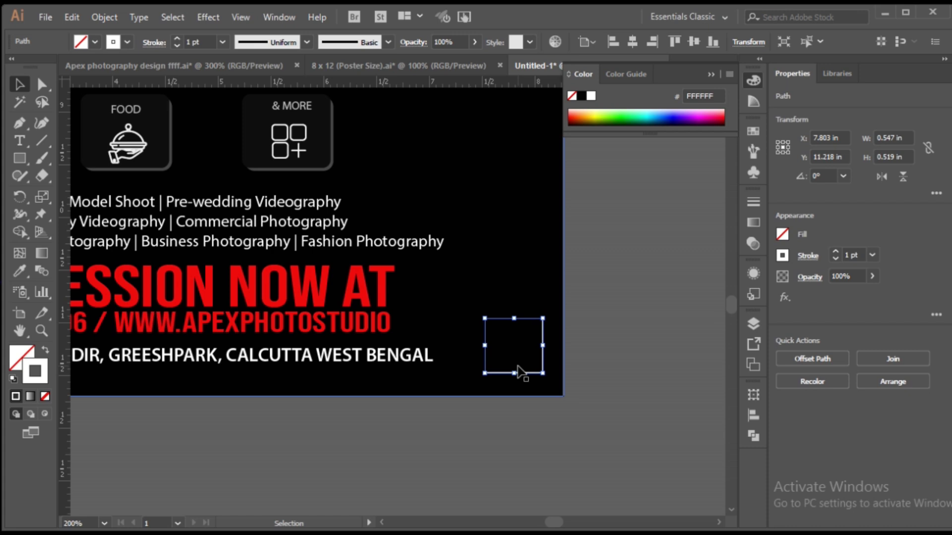
{"action": "left_click", "coordinate": [524, 400]}
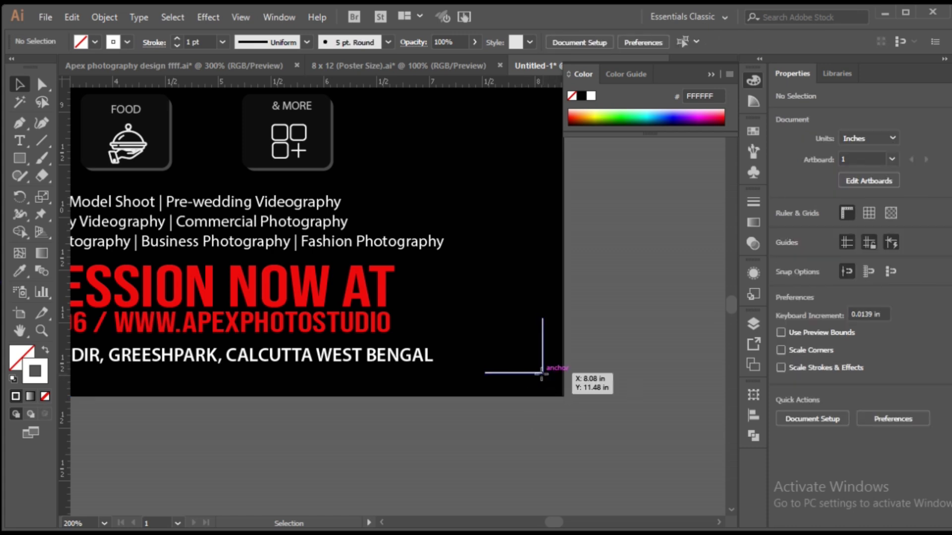
{"action": "left_click", "coordinate": [541, 378]}
Set the address line's letter tracking to 60.
{"action": "left_click", "coordinate": [415, 361]}
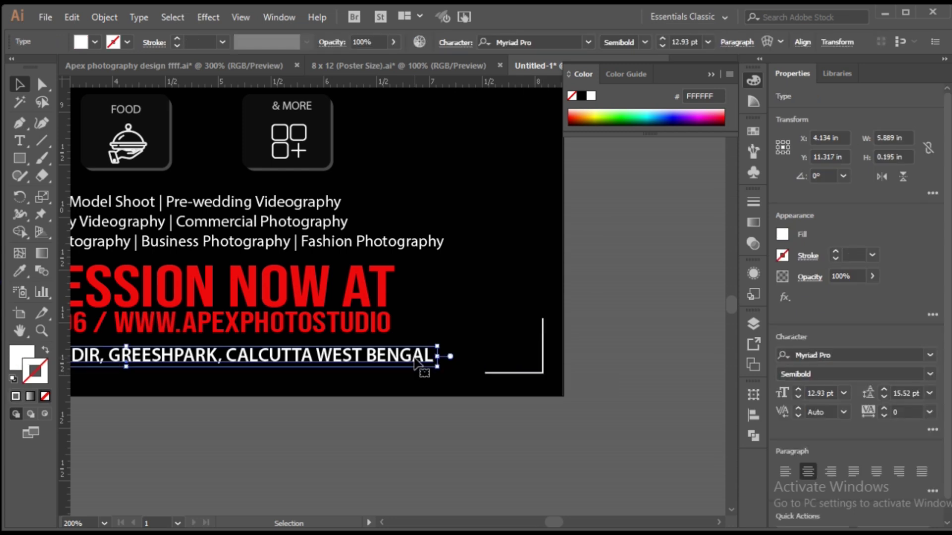
{"action": "key", "text": "alt+Right"}
{"action": "key", "text": "alt+Right"}
{"action": "key", "text": "alt+Right"}
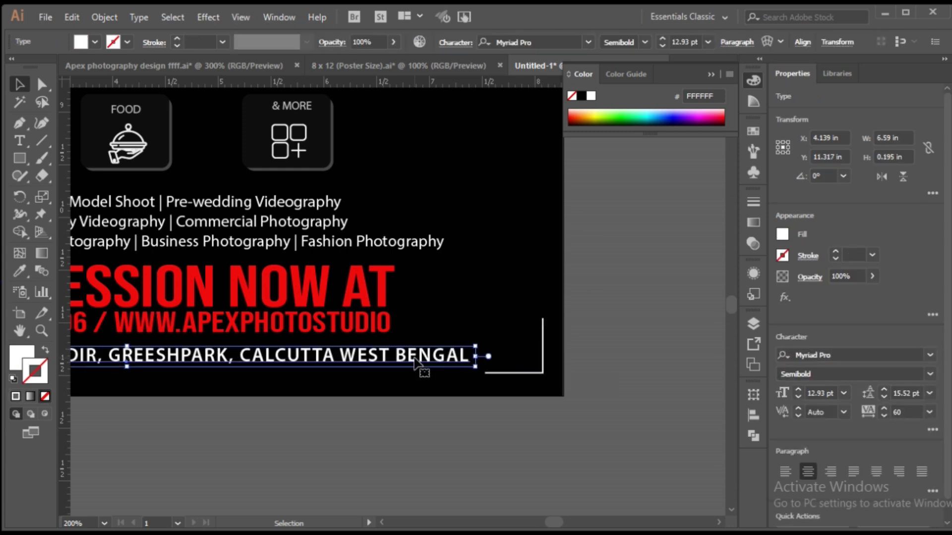
{"action": "scroll", "coordinate": [414, 358], "scroll_direction": "down", "scroll_amount": 2}
{"action": "left_click", "coordinate": [557, 487]}
Shift the corner bracket slightly towards the address line and shrink it to about 0.41 by 0.39 in.
{"action": "scroll", "coordinate": [466, 375], "scroll_direction": "up", "scroll_amount": 3}
{"action": "left_click", "coordinate": [483, 355]}
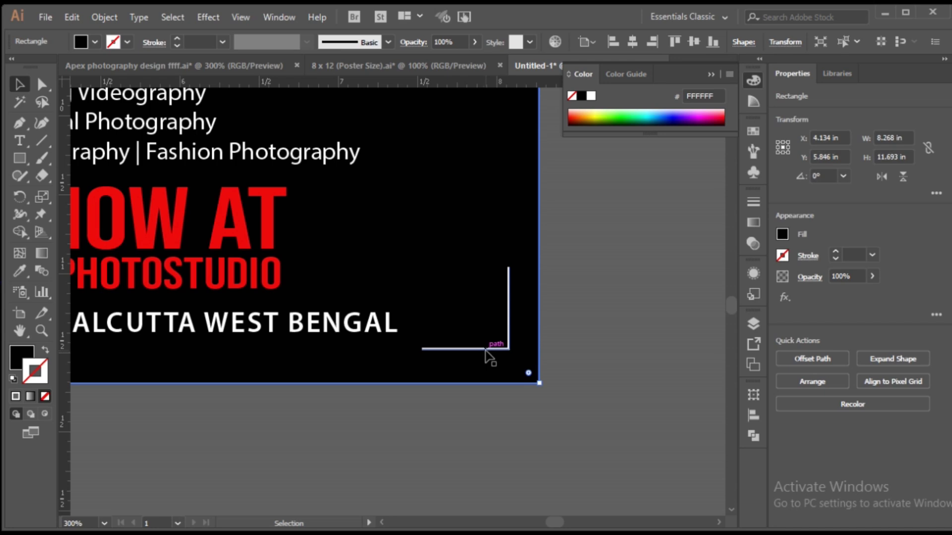
{"action": "left_click", "coordinate": [486, 350]}
{"action": "left_click_drag", "start_coordinate": [485, 350], "coordinate": [465, 350]}
{"action": "left_click_drag", "start_coordinate": [395, 267], "coordinate": [418, 288]}
{"action": "left_click", "coordinate": [599, 353]}
Place a copy of the bracket below the poster, move the original to the opposite side, and reflect it across the vertical axis.
{"action": "scroll", "coordinate": [618, 353], "scroll_direction": "down", "scroll_amount": 3}
{"action": "left_click_drag", "start_coordinate": [574, 348], "coordinate": [559, 434]}
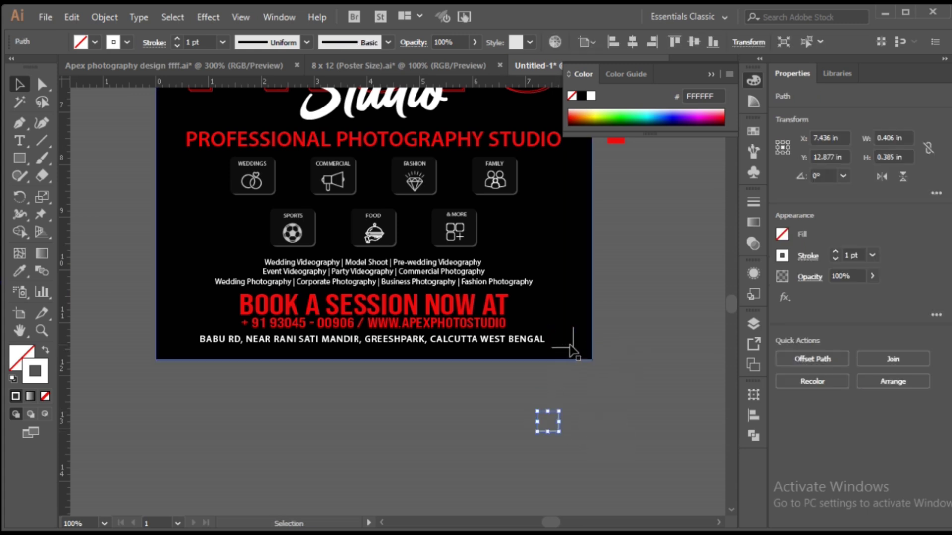
{"action": "left_click_drag", "start_coordinate": [572, 348], "coordinate": [196, 427]}
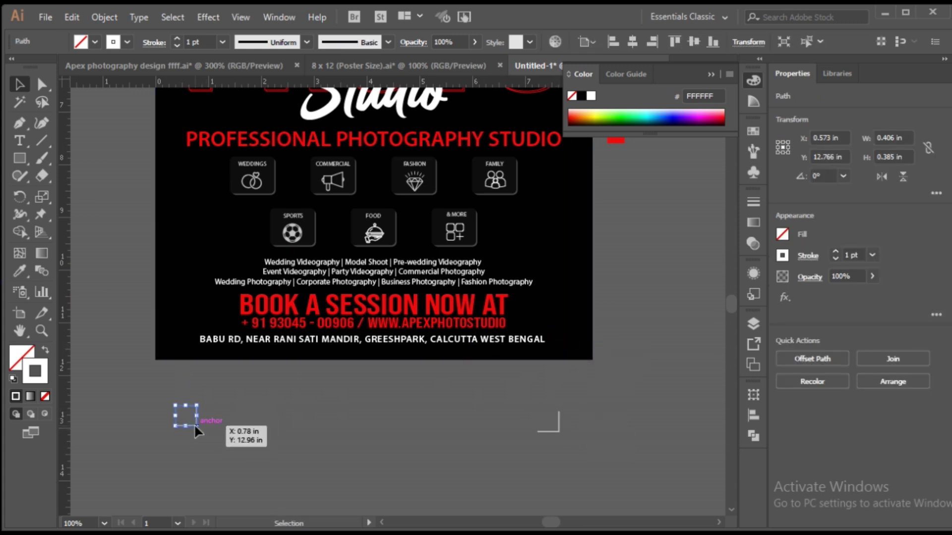
{"action": "right_click", "coordinate": [194, 423]}
{"action": "mouse_move", "coordinate": [302, 335]}
{"action": "left_click", "coordinate": [421, 391]}
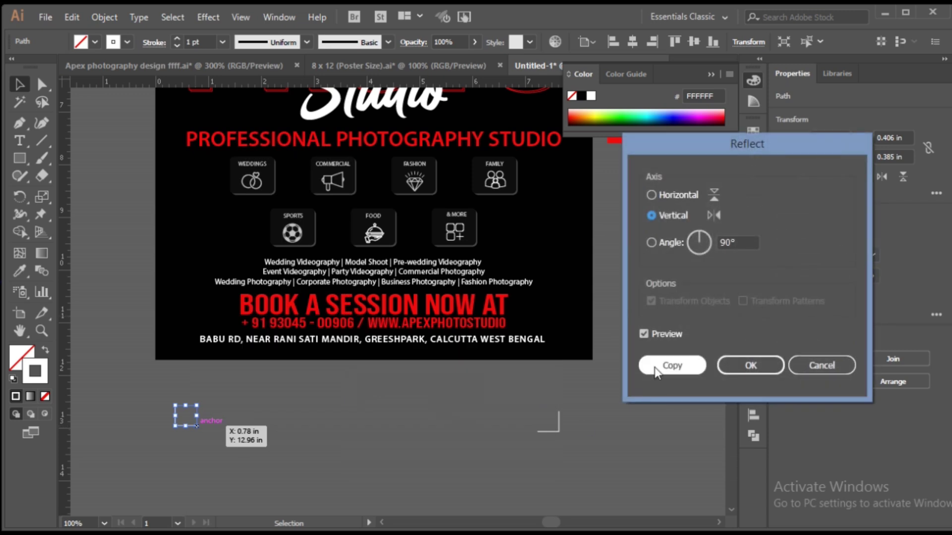
{"action": "left_click", "coordinate": [727, 370]}
Align the two corner brackets by their bottom edges relative to the selection and group them.
{"action": "left_click_drag", "start_coordinate": [133, 412], "coordinate": [626, 465]}
{"action": "left_click", "coordinate": [936, 376]}
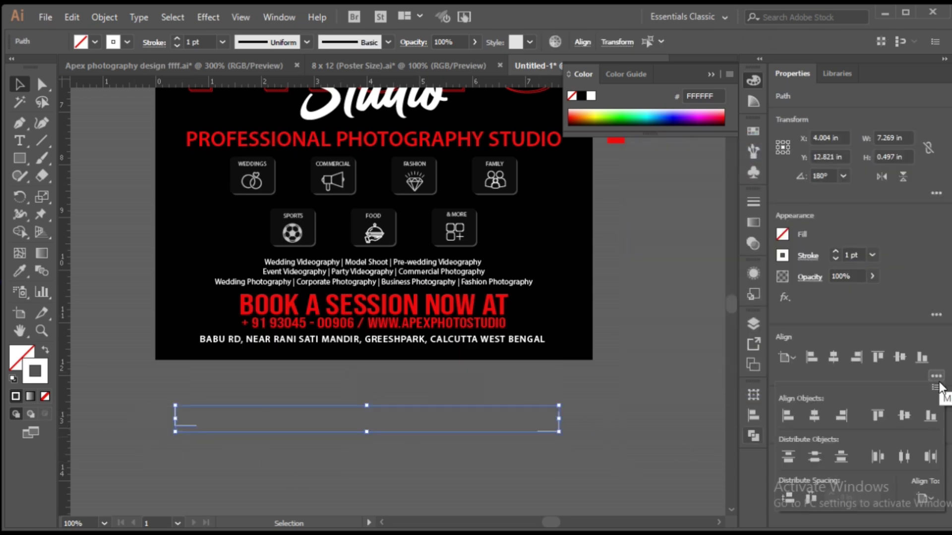
{"action": "left_click", "coordinate": [930, 498]}
{"action": "left_click", "coordinate": [903, 452]}
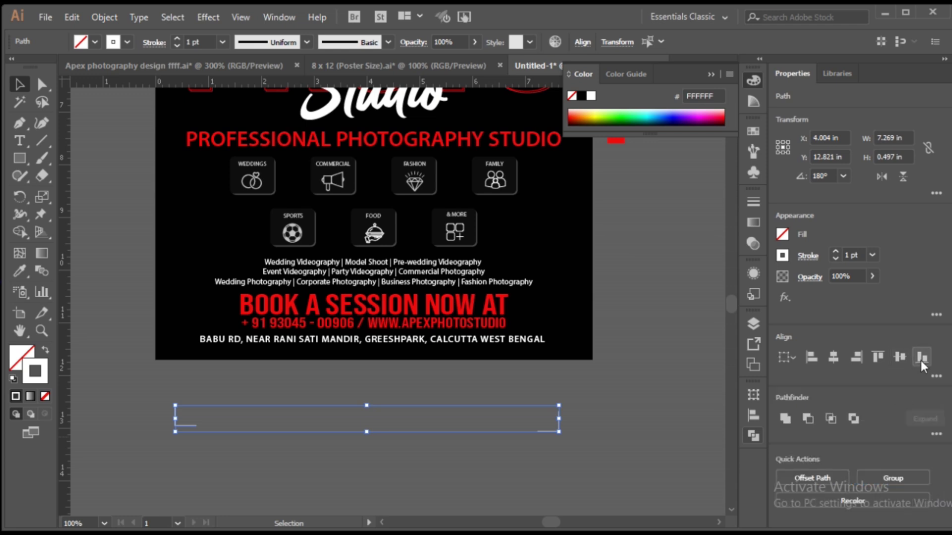
{"action": "left_click", "coordinate": [920, 361]}
{"action": "key", "text": "ctrl+g"}
{"action": "left_click", "coordinate": [574, 472]}
Move the bracket pair up to frame the address line and centre it horizontally on the artboard.
{"action": "left_click_drag", "start_coordinate": [559, 432], "coordinate": [565, 352]}
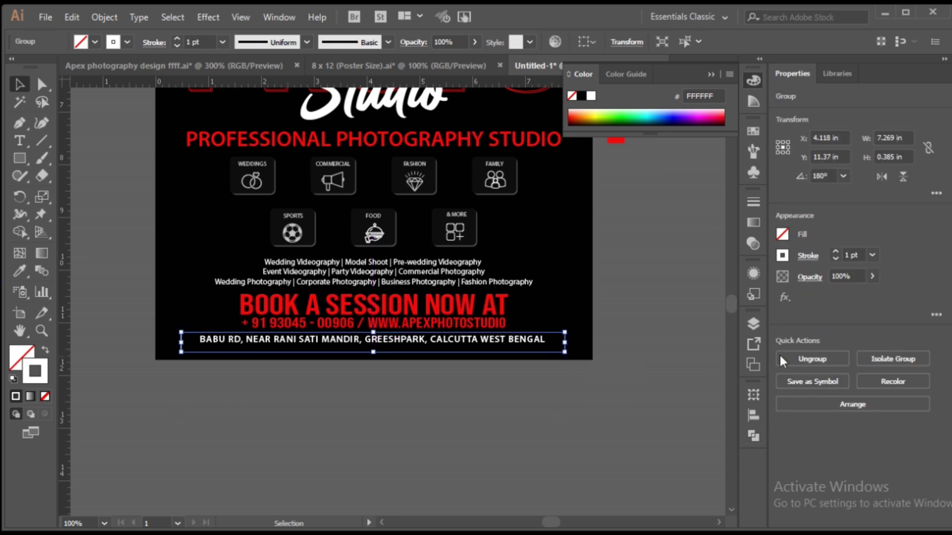
{"action": "left_click", "coordinate": [753, 415]}
{"action": "left_click", "coordinate": [717, 506]}
{"action": "left_click", "coordinate": [754, 491]}
{"action": "left_click", "coordinate": [609, 425]}
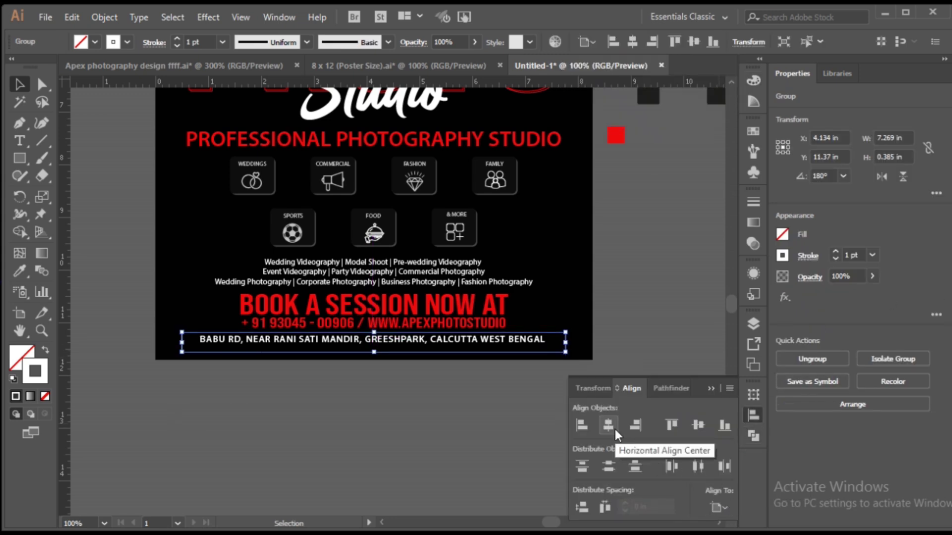
{"action": "left_click", "coordinate": [753, 416]}
{"action": "left_click", "coordinate": [684, 429]}
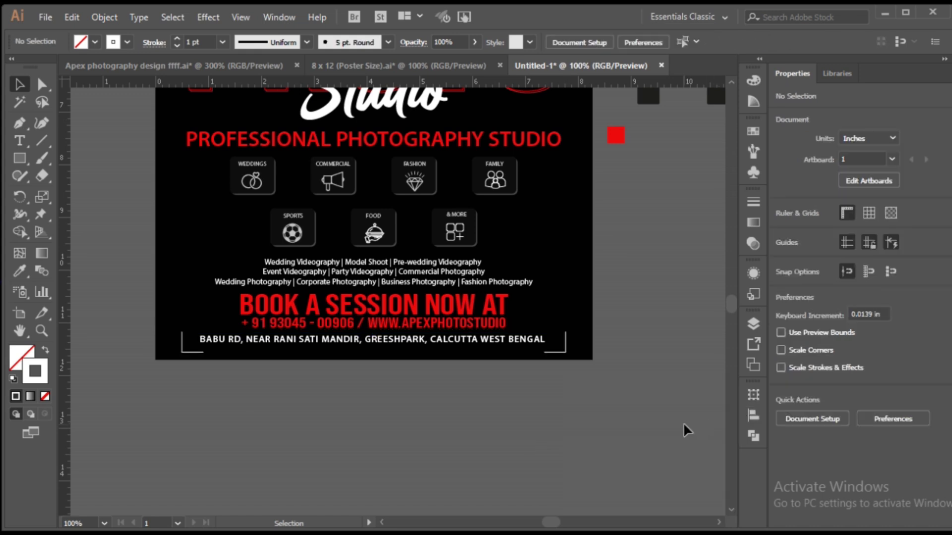
Try to nudge the backgrounds of the SPORTS, FOOD and & MORE tiles slightly upward inside the tiles group.
{"action": "scroll", "coordinate": [684, 425], "scroll_direction": "up", "scroll_amount": 3}
{"action": "left_click", "coordinate": [418, 283]}
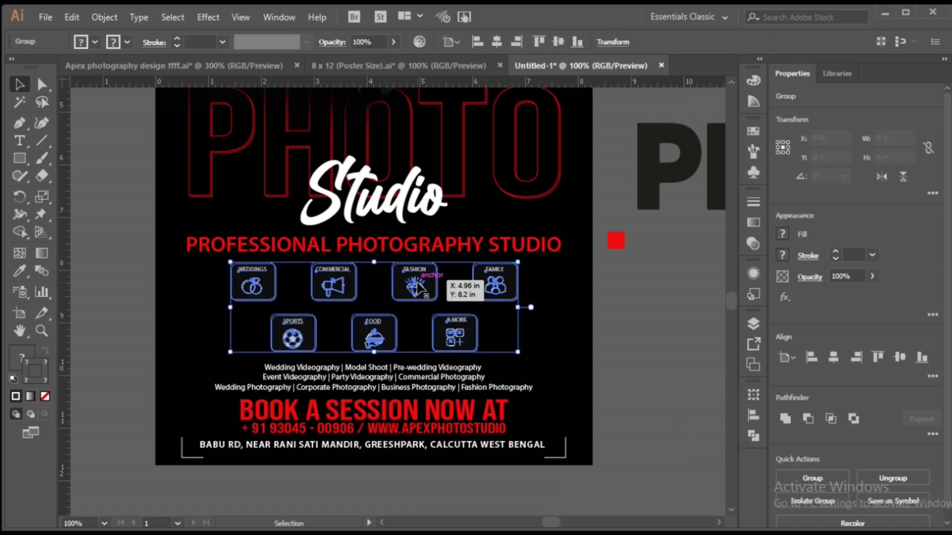
{"action": "scroll", "coordinate": [417, 283], "scroll_direction": "up", "scroll_amount": 2}
{"action": "double_click", "coordinate": [518, 405]}
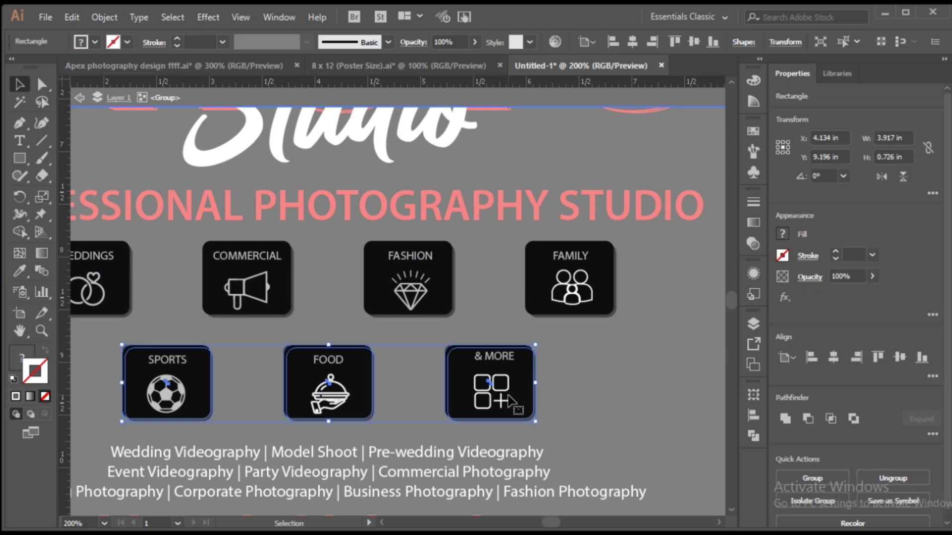
{"action": "key", "text": "ctrl+Down"}
{"action": "key", "text": "ctrl+Down"}
{"action": "key", "text": "ctrl+Down"}
{"action": "key", "text": "ctrl+Down"}
{"action": "key", "text": "ctrl+Down"}
{"action": "key", "text": "ctrl+Down"}
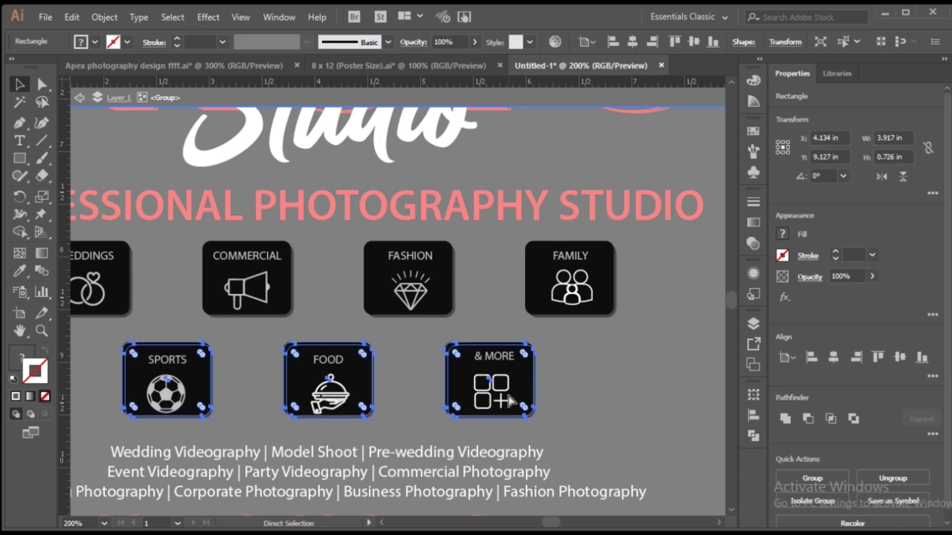
{"action": "double_click", "coordinate": [596, 441]}
Move the whole service tiles group off the poster onto the empty canvas to its right.
{"action": "left_click", "coordinate": [506, 401]}
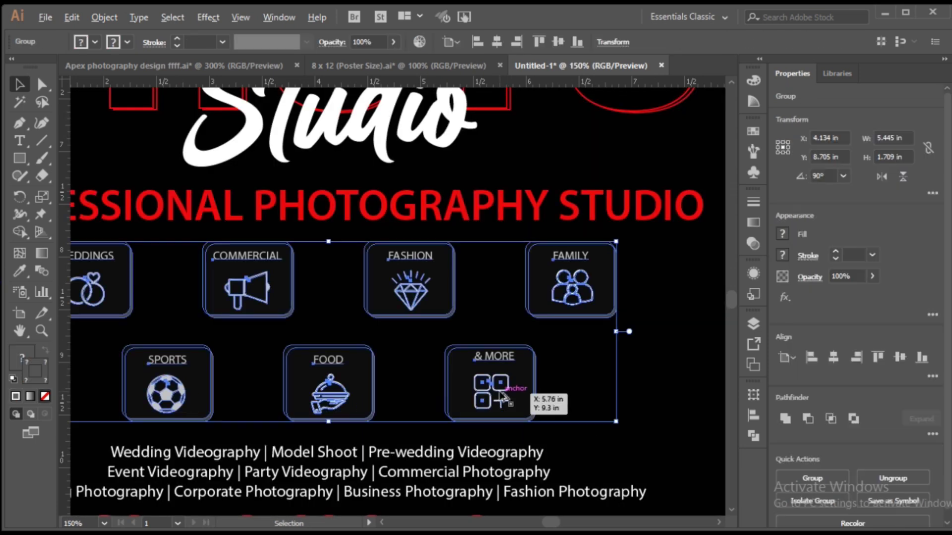
{"action": "key", "text": "ctrl+minus"}
{"action": "key", "text": "ctrl+minus"}
{"action": "left_click_drag", "start_coordinate": [411, 340], "coordinate": [686, 389]}
{"action": "left_click_drag", "start_coordinate": [669, 438], "coordinate": [535, 430]}
{"action": "scroll", "coordinate": [553, 384], "scroll_direction": "up", "scroll_amount": 3}
Inside the service tiles group, nudge the SPORTS, FOOD and & MORE row up about 0.11 in toward the upper row.
{"action": "double_click", "coordinate": [562, 389]}
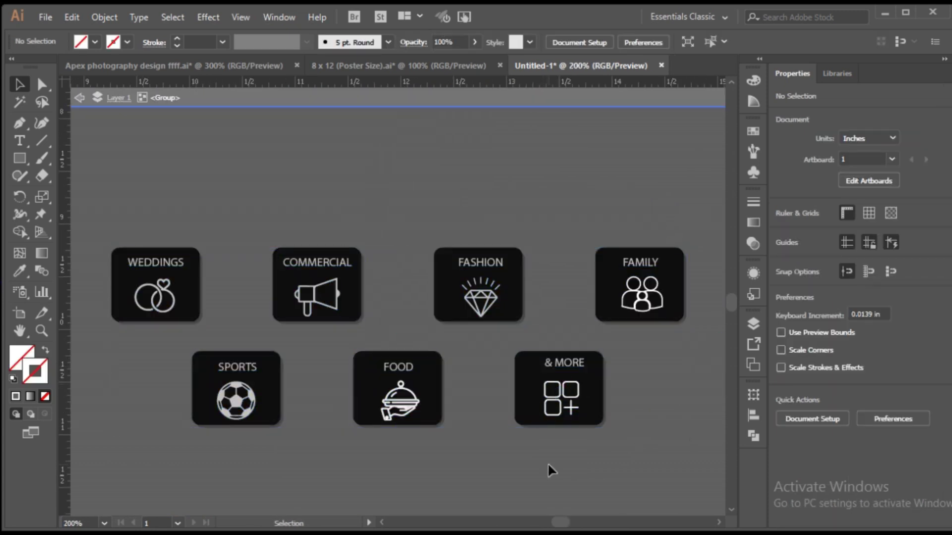
{"action": "left_click_drag", "start_coordinate": [172, 393], "coordinate": [171, 392]}
{"action": "left_click_drag", "start_coordinate": [648, 470], "coordinate": [263, 414]}
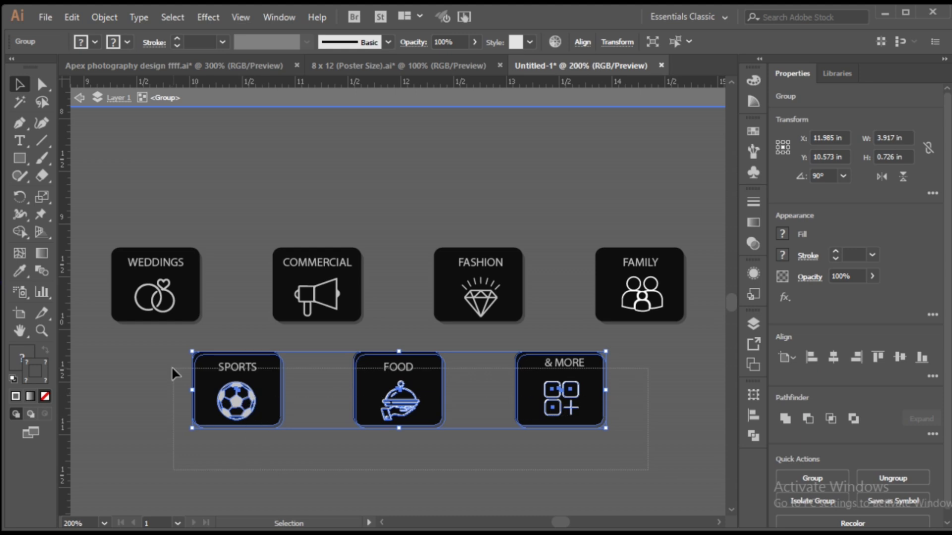
{"action": "left_click_drag", "start_coordinate": [172, 369], "coordinate": [174, 360]}
{"action": "left_click_drag", "start_coordinate": [132, 176], "coordinate": [665, 307]}
{"action": "left_click_drag", "start_coordinate": [689, 403], "coordinate": [185, 445]}
{"action": "key", "text": "Up"}
{"action": "key", "text": "Up"}
{"action": "key", "text": "Up"}
{"action": "key", "text": "Up"}
{"action": "key", "text": "Up"}
{"action": "key", "text": "Up"}
{"action": "key", "text": "Up"}
{"action": "key", "text": "Up"}
{"action": "mouse_move", "coordinate": [164, 237]}
{"action": "left_mouse_down"}
{"action": "mouse_move", "coordinate": [361, 382]}
{"action": "mouse_move", "coordinate": [612, 470]}
{"action": "left_mouse_up"}
{"action": "left_click_drag", "start_coordinate": [691, 422], "coordinate": [649, 420]}
{"action": "double_click", "coordinate": [642, 435]}
Move the service tiles group back onto the poster below the red tagline and centre it horizontally on the artboard.
{"action": "scroll", "coordinate": [642, 435], "scroll_direction": "down", "scroll_amount": 2}
{"action": "left_click_drag", "start_coordinate": [527, 441], "coordinate": [647, 441]}
{"action": "left_click_drag", "start_coordinate": [610, 379], "coordinate": [207, 296]}
{"action": "scroll", "coordinate": [297, 317], "scroll_direction": "up", "scroll_amount": 2}
{"action": "left_click", "coordinate": [833, 358]}
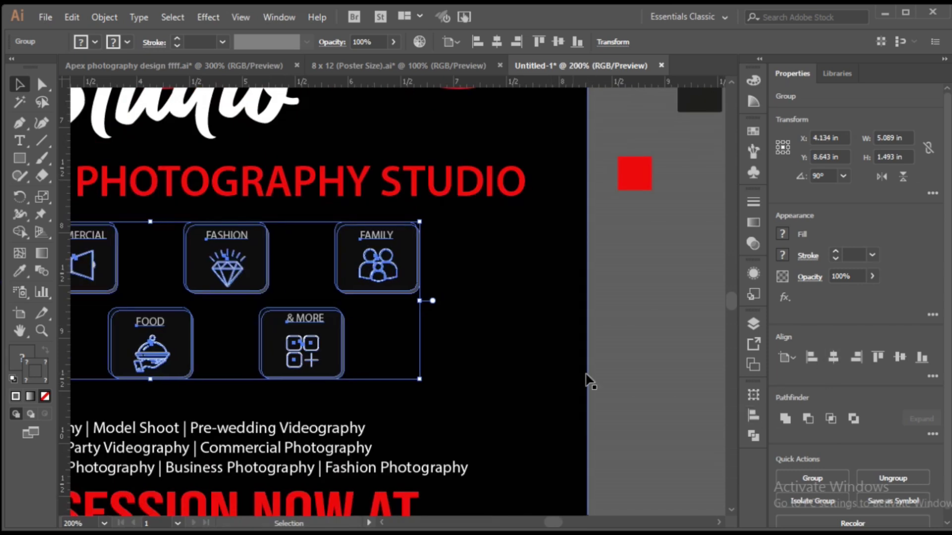
Scale the service tiles group up proportionally from its centre to about 5.52 in wide.
{"action": "scroll", "coordinate": [586, 378], "scroll_direction": "down", "scroll_amount": 2}
{"action": "scroll", "coordinate": [547, 374], "scroll_direction": "up", "scroll_amount": 1}
{"action": "left_click_drag", "start_coordinate": [539, 369], "coordinate": [555, 376]}
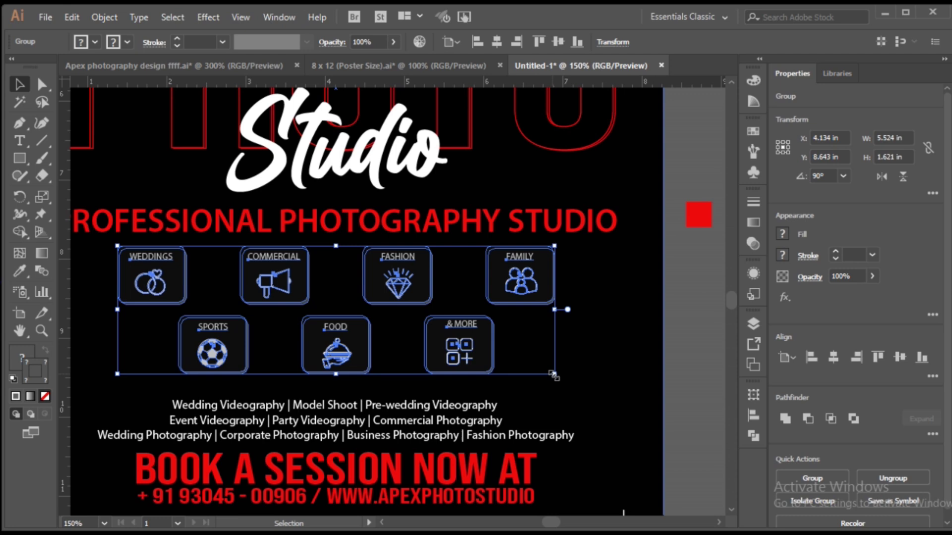
Move the three-line list of photography services up, closer to the lower row of tiles.
{"action": "left_click", "coordinate": [433, 412]}
{"action": "left_click_drag", "start_coordinate": [433, 412], "coordinate": [432, 400]}
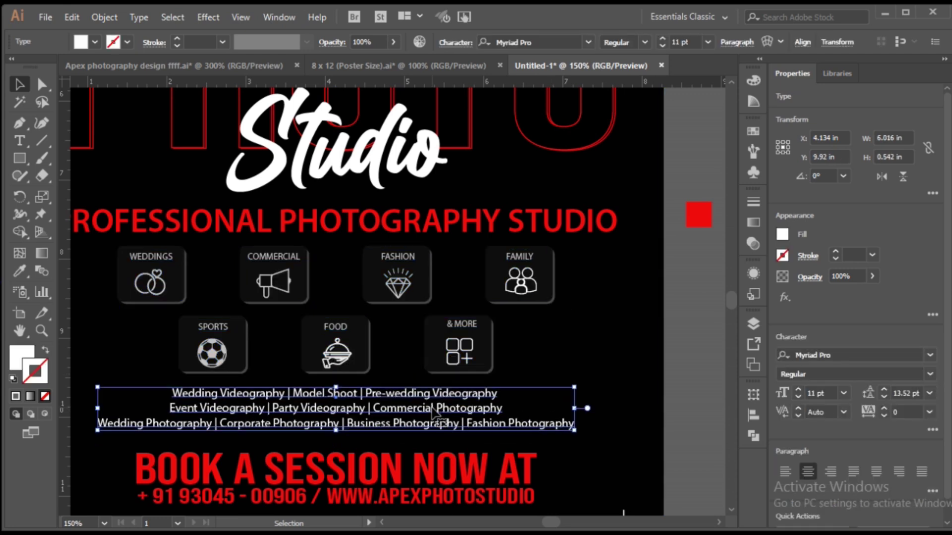
{"action": "left_click", "coordinate": [453, 369]}
Nudge the BOOK A SESSION NOW AT headline and the phone and website line up together, closer to the services list.
{"action": "left_click", "coordinate": [442, 471]}
{"action": "scroll", "coordinate": [442, 471], "scroll_direction": "down", "scroll_amount": 3}
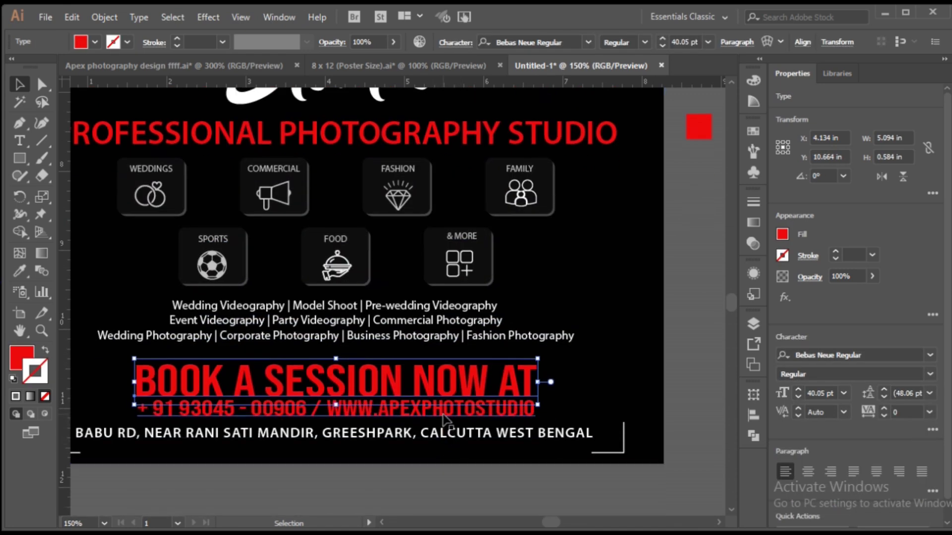
{"action": "key", "text": "shift+Up"}
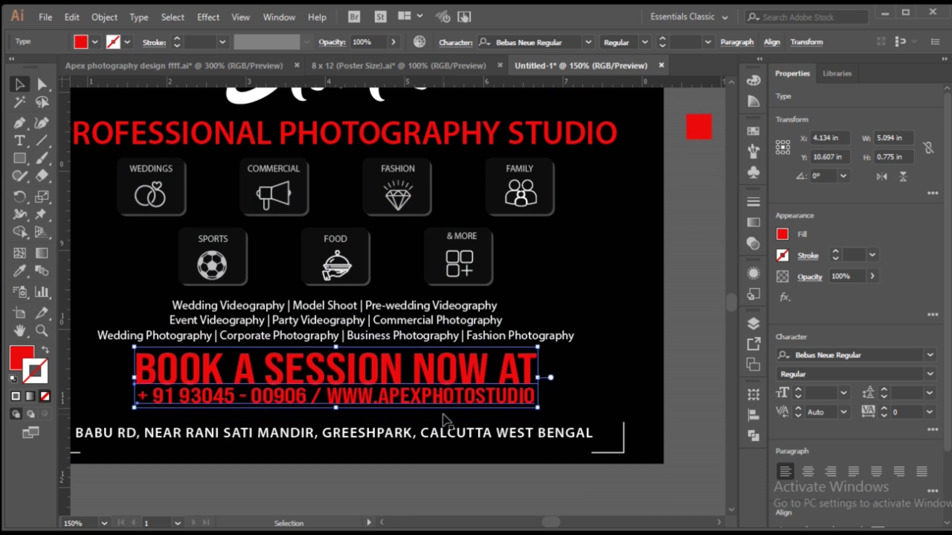
Nudge the address line up by about 0.11 in, closer to the phone and website line.
{"action": "left_click", "coordinate": [445, 437]}
{"action": "key", "text": "Up"}
{"action": "key", "text": "Up"}
{"action": "key", "text": "Up"}
{"action": "key", "text": "Up"}
{"action": "key", "text": "Up"}
{"action": "key", "text": "Up"}
{"action": "key", "text": "Up"}
{"action": "key", "text": "Up"}
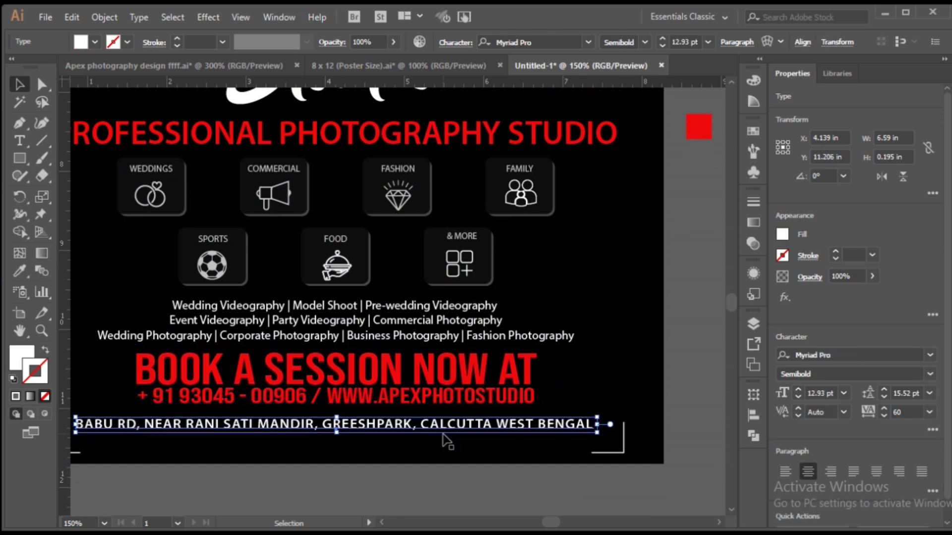
Nudge the corner bracket pair up so that it frames the address line, and deselect it.
{"action": "left_click", "coordinate": [605, 453]}
{"action": "key", "text": "Up"}
{"action": "key", "text": "Up"}
{"action": "key", "text": "Up"}
{"action": "key", "text": "Up"}
{"action": "key", "text": "Up"}
{"action": "key", "text": "Up"}
{"action": "key", "text": "Up"}
{"action": "key", "text": "Up"}
{"action": "key", "text": "Up"}
{"action": "scroll", "coordinate": [603, 440], "scroll_direction": "down", "scroll_amount": 1}
{"action": "left_click", "coordinate": [665, 455]}
{"action": "left_click_drag", "start_coordinate": [668, 458], "coordinate": [632, 468]}
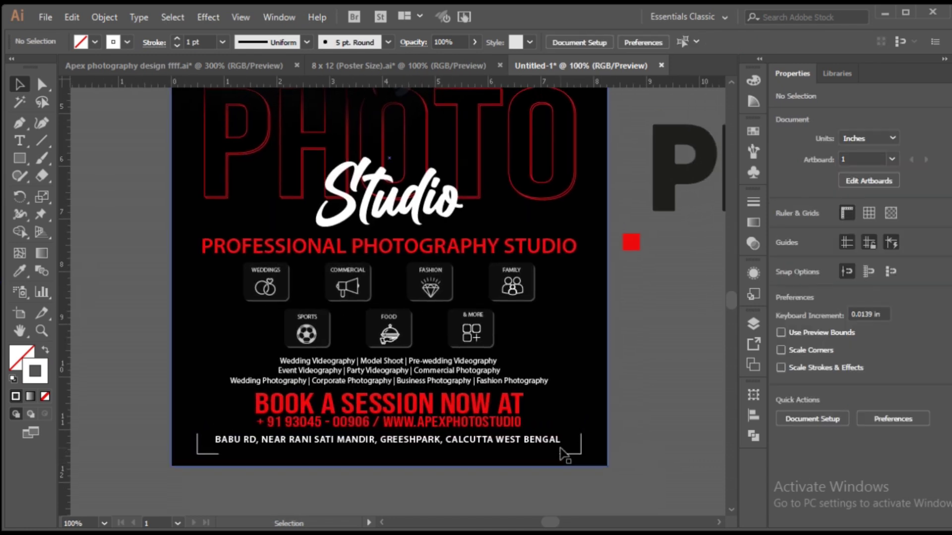
Nudge the PROFESSIONAL PHOTOGRAPHY STUDIO tagline slightly up, closer to the Studio lettering.
{"action": "scroll", "coordinate": [564, 452], "scroll_direction": "up", "scroll_amount": 5}
{"action": "scroll", "coordinate": [367, 332], "scroll_direction": "up", "scroll_amount": 3}
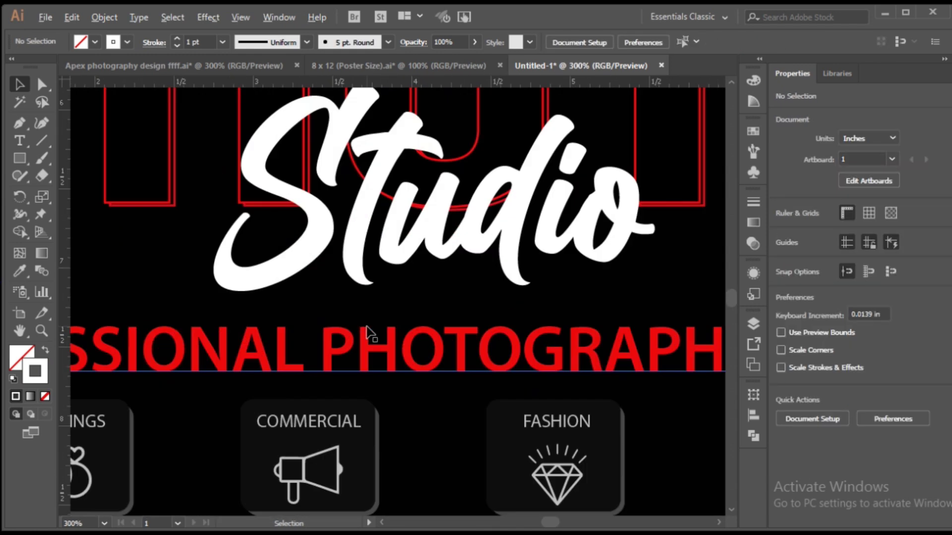
{"action": "left_click", "coordinate": [376, 354]}
{"action": "key", "text": "Up"}
{"action": "key", "text": "Up"}
{"action": "key", "text": "Up"}
{"action": "scroll", "coordinate": [402, 353], "scroll_direction": "down", "scroll_amount": 2}
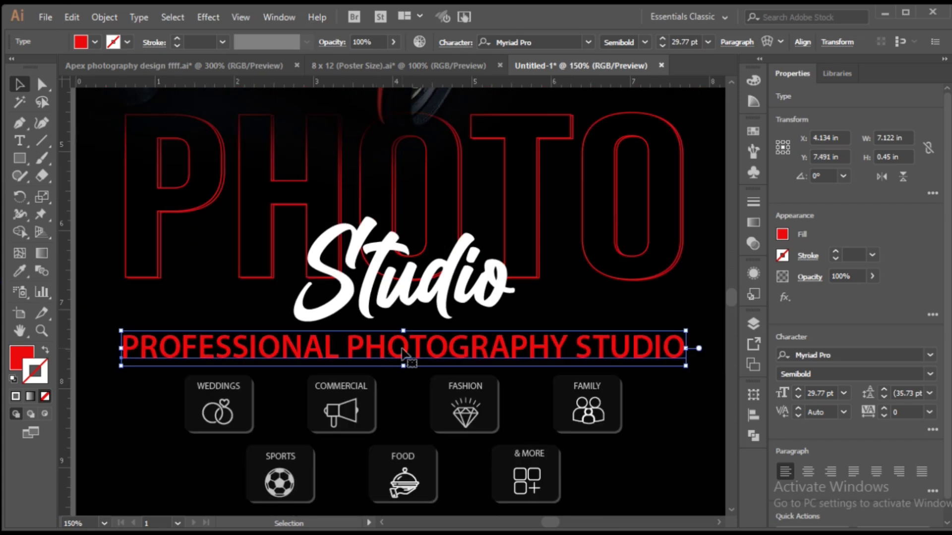
Centre the red tagline and the PHOTO headline group horizontally on the artboard, one after the other.
{"action": "left_click", "coordinate": [751, 415]}
{"action": "left_click", "coordinate": [718, 507]}
{"action": "left_click", "coordinate": [606, 427]}
{"action": "left_click", "coordinate": [659, 278]}
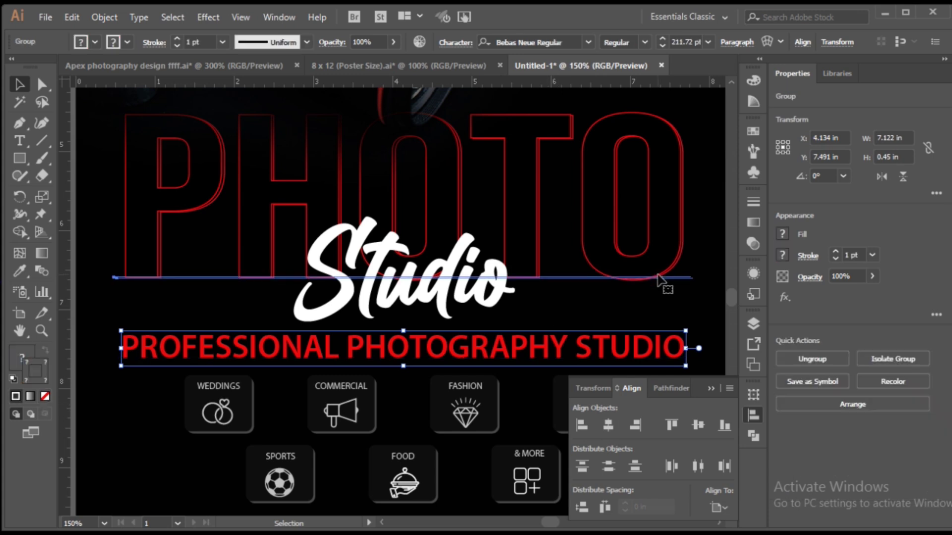
{"action": "left_click", "coordinate": [606, 429]}
{"action": "scroll", "coordinate": [360, 367], "scroll_direction": "down", "scroll_amount": 2}
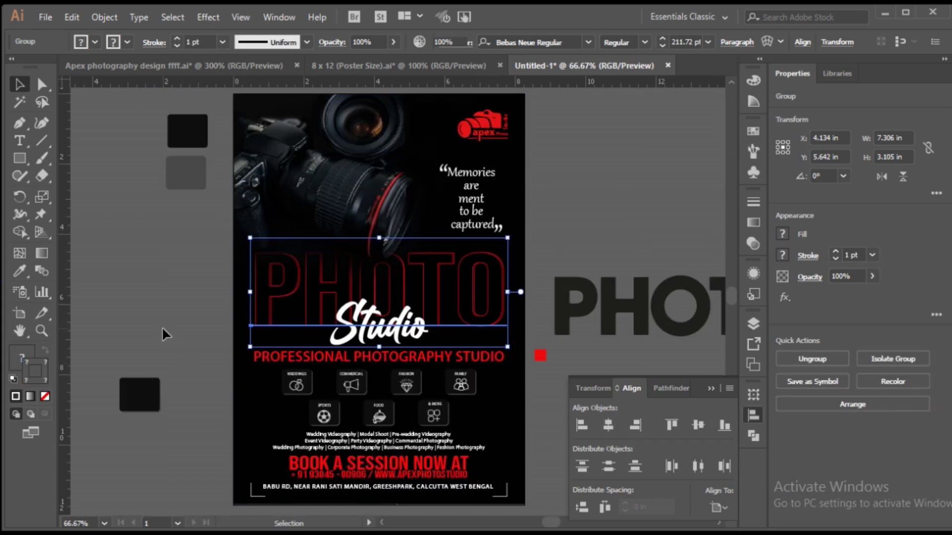
{"action": "left_click", "coordinate": [162, 327]}
Select the Memories quote together with its quotation marks and close the alignment options.
{"action": "left_click", "coordinate": [486, 171]}
{"action": "scroll", "coordinate": [486, 171], "scroll_direction": "up", "scroll_amount": 2}
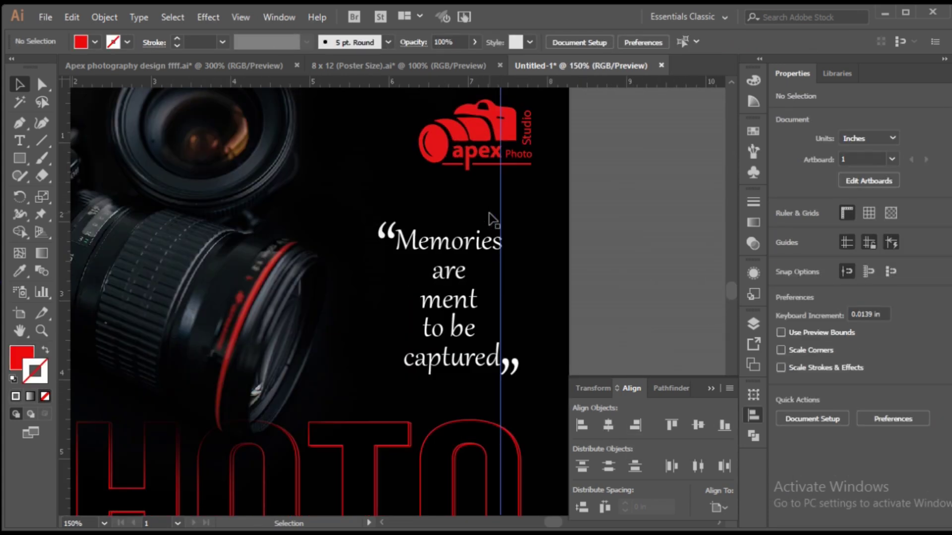
{"action": "left_click", "coordinate": [517, 364]}
{"action": "right_click", "coordinate": [517, 366]}
{"action": "left_click", "coordinate": [491, 289]}
{"action": "left_click", "coordinate": [753, 415]}
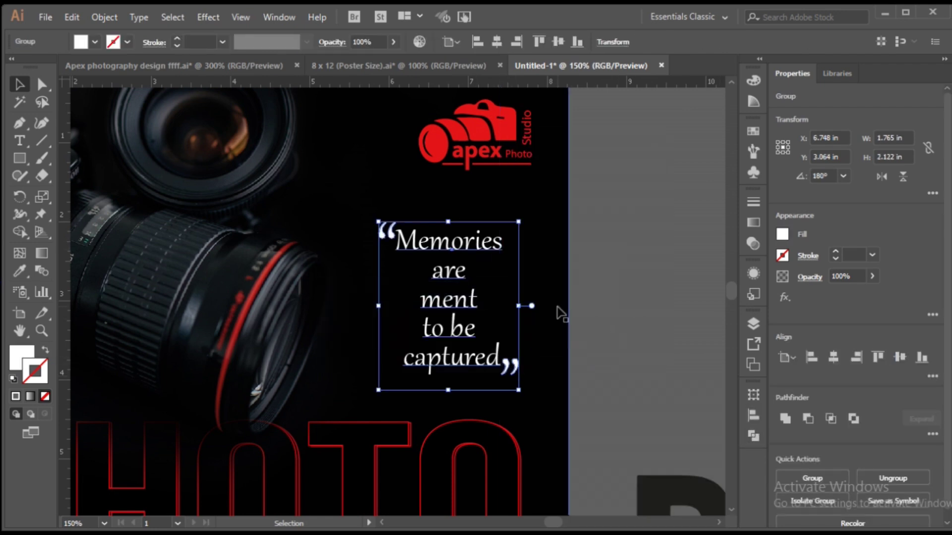